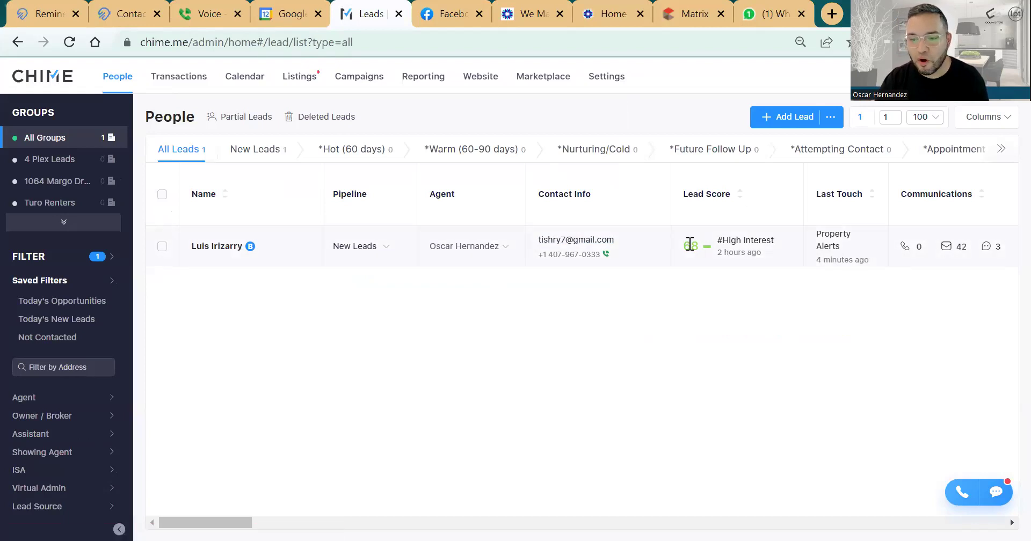
Check the lead's score and email count in the People list and open that lead's profile.
drag(682, 244, 699, 246)
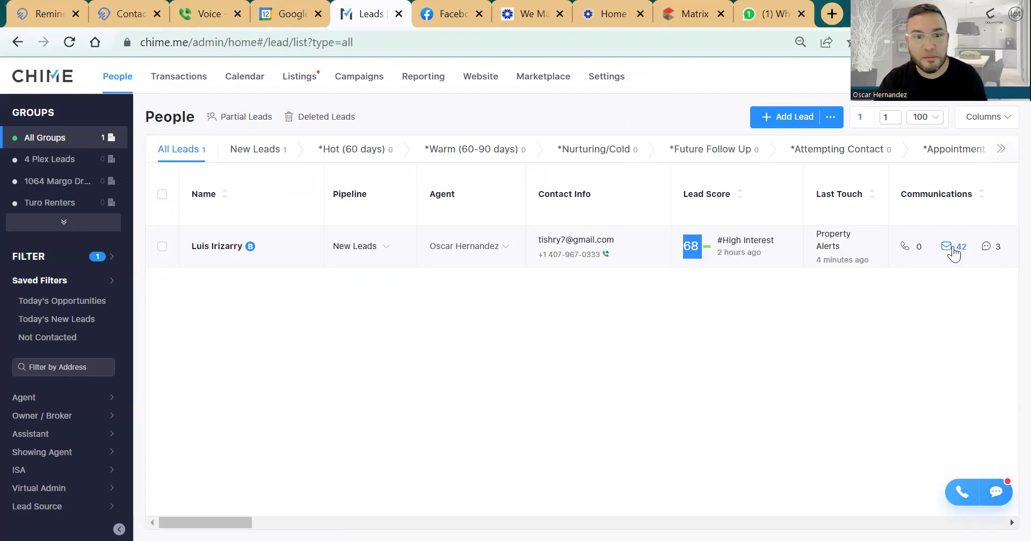
drag(952, 251, 968, 254)
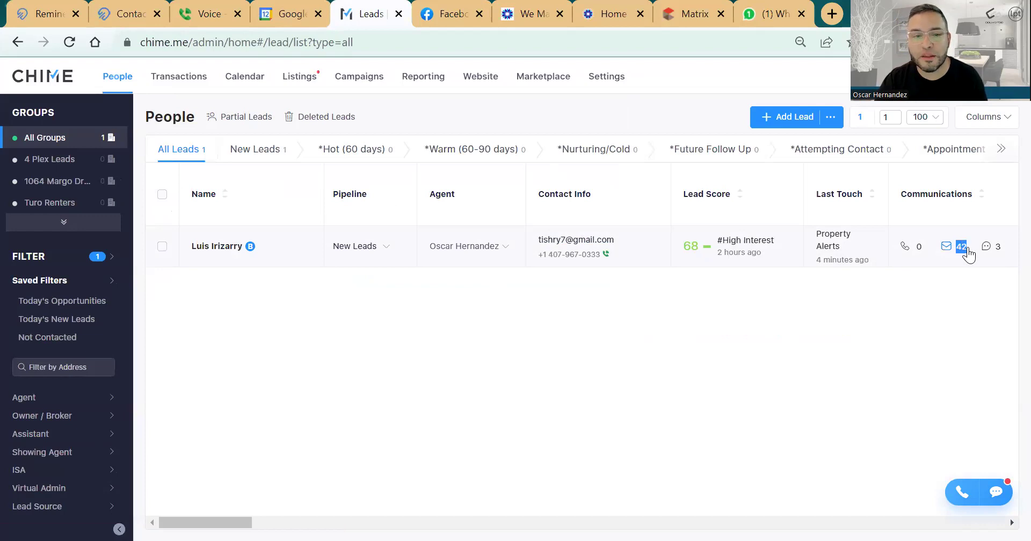
click(238, 256)
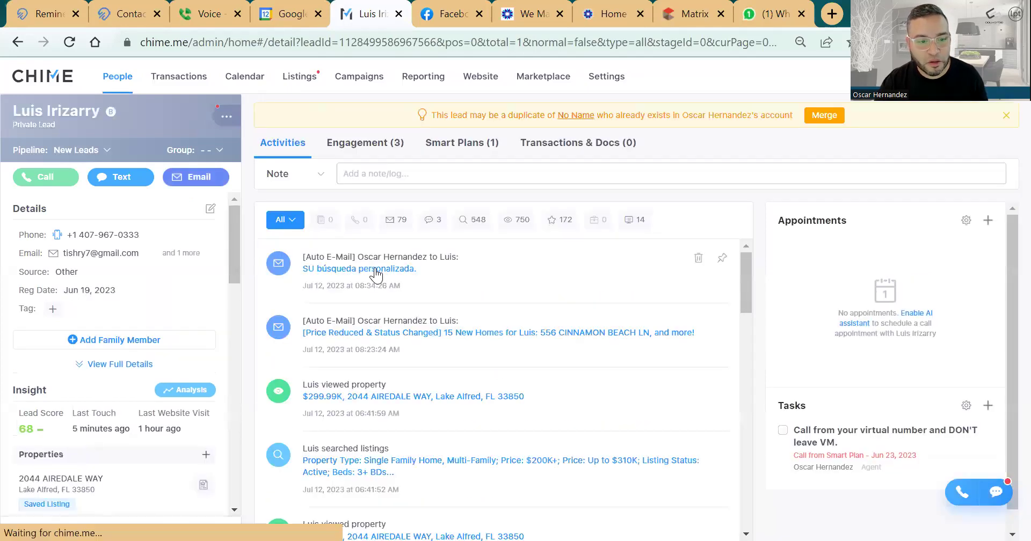
Review the lead's activity timeline of viewed, searched and saved properties, along with the saved listings in the profile details.
scroll(371, 268, down, 6)
scroll(368, 269, down, 10)
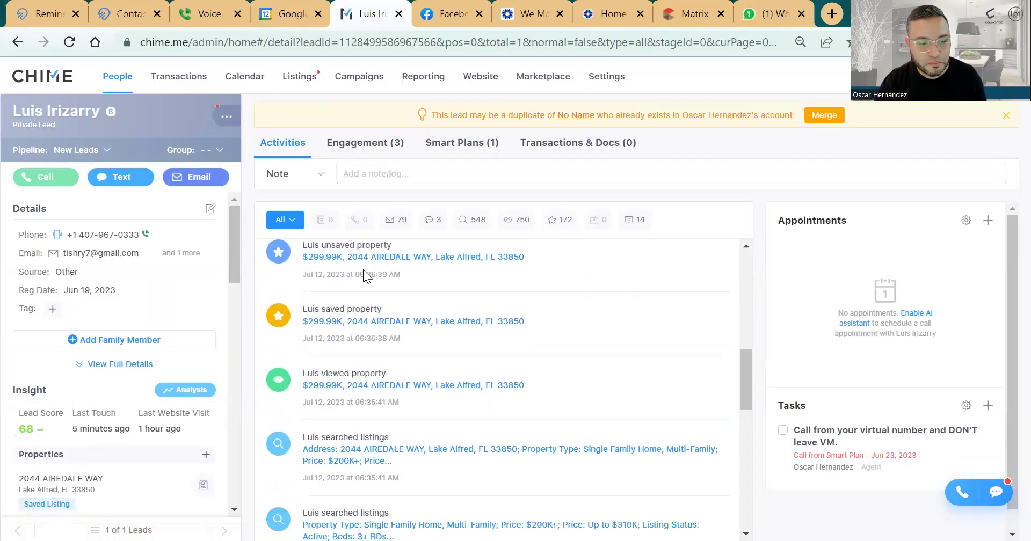
scroll(364, 269, up, 4)
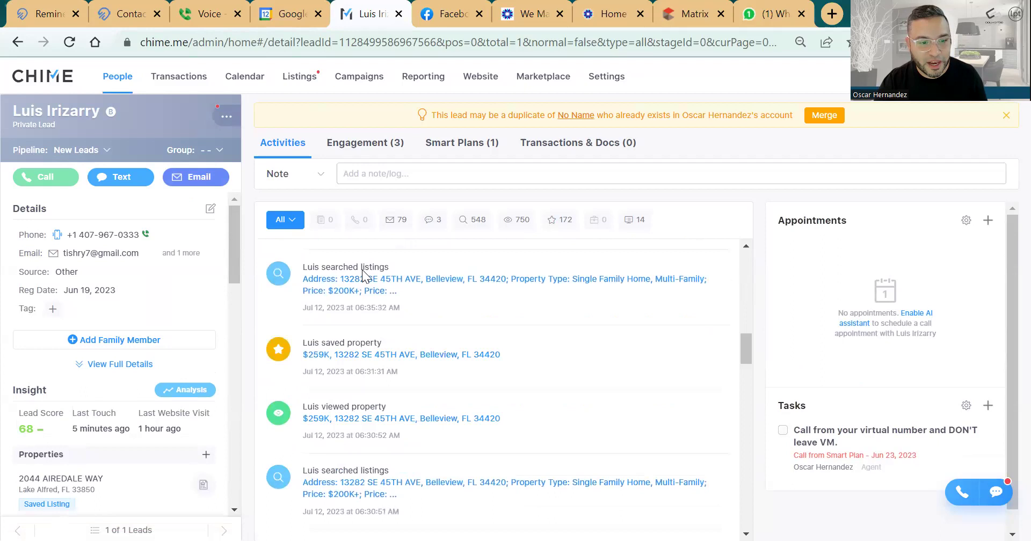
drag(511, 435, 271, 430)
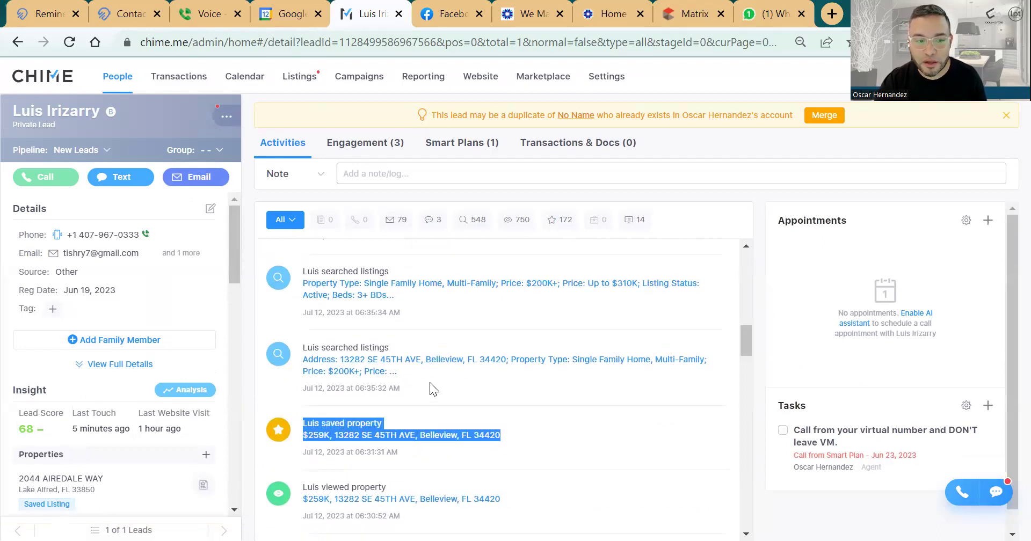
scroll(429, 382, down, 5)
scroll(430, 382, down, 1)
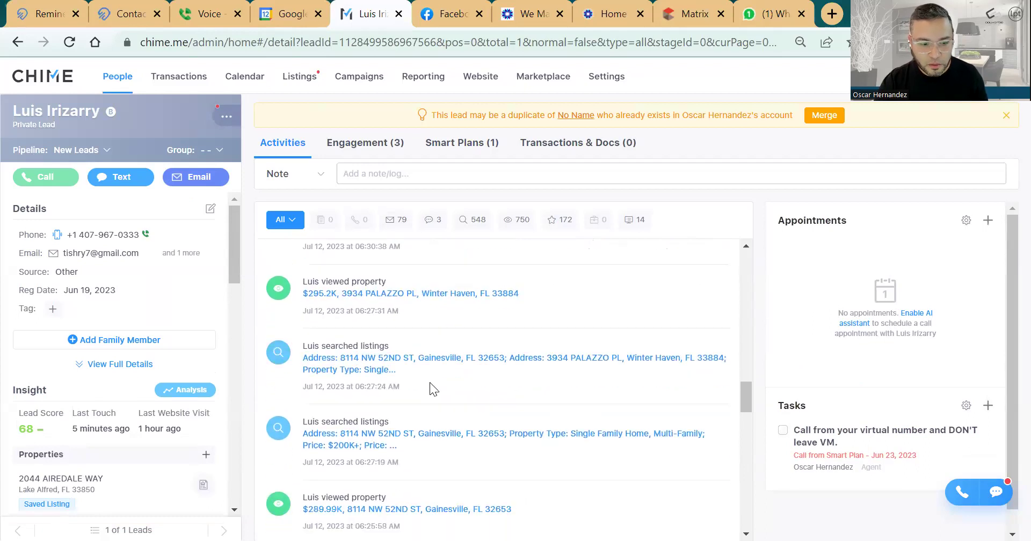
scroll(429, 382, down, 10)
drag(565, 339, 296, 328)
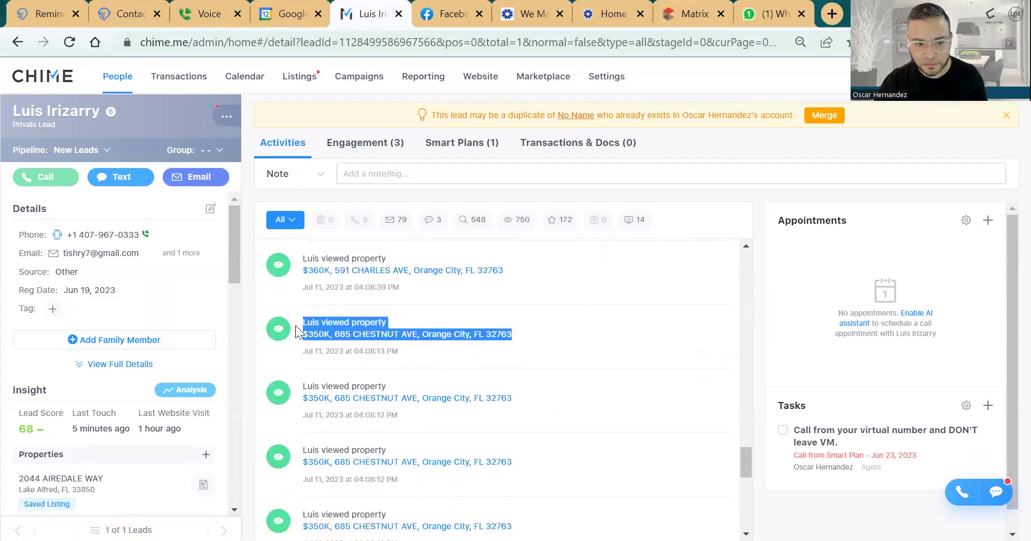
scroll(347, 347, down, 1)
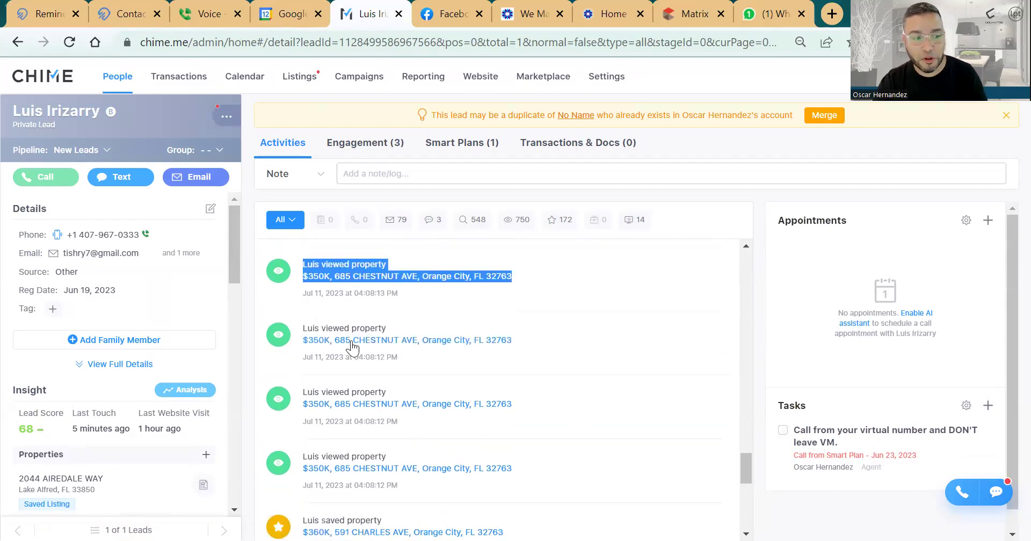
scroll(353, 347, down, 5)
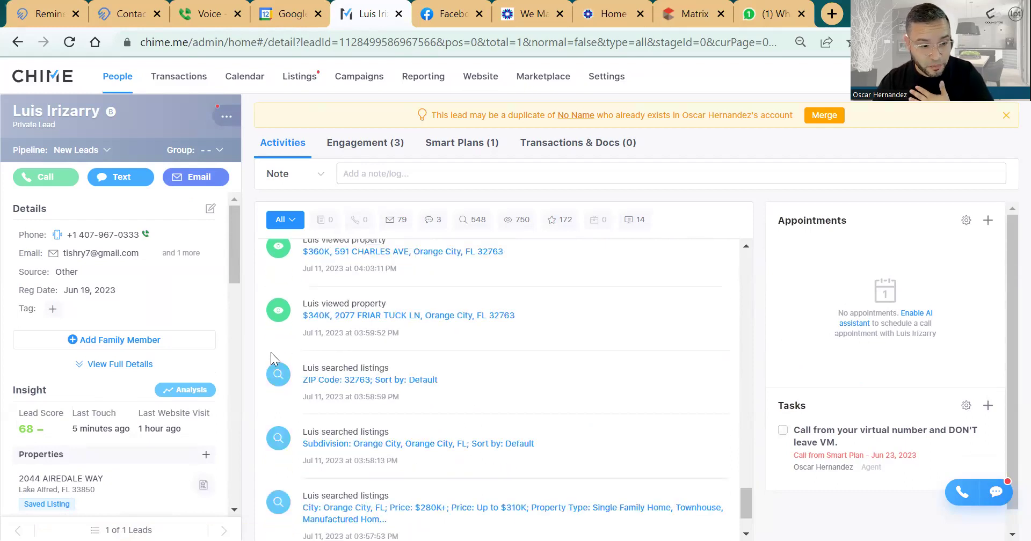
scroll(230, 293, down, 3)
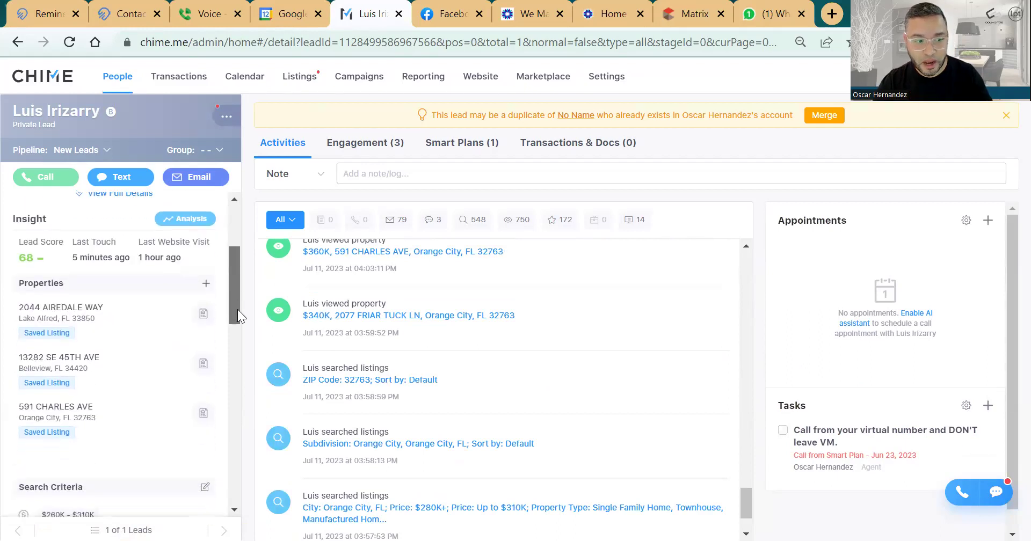
drag(232, 306, 231, 225)
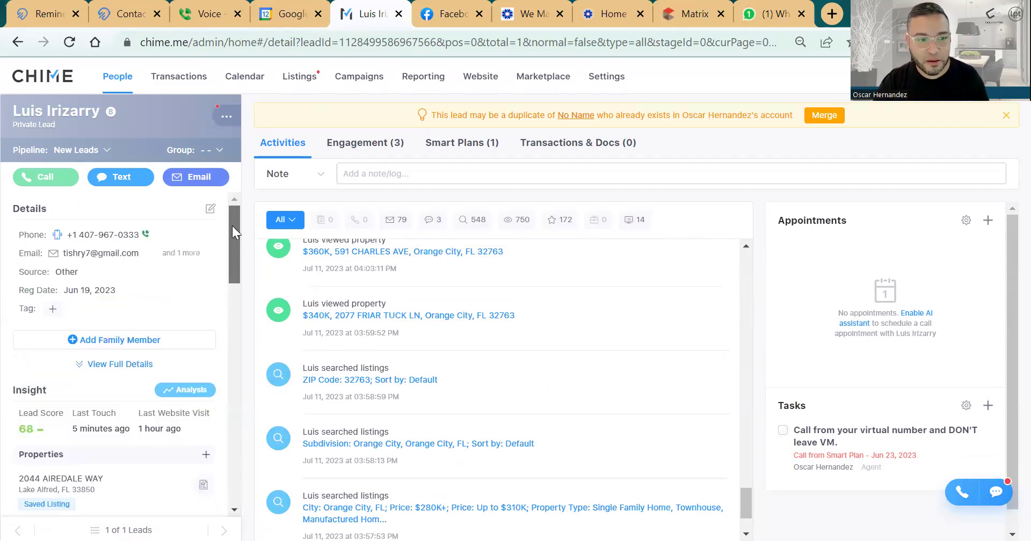
scroll(459, 371, down, 5)
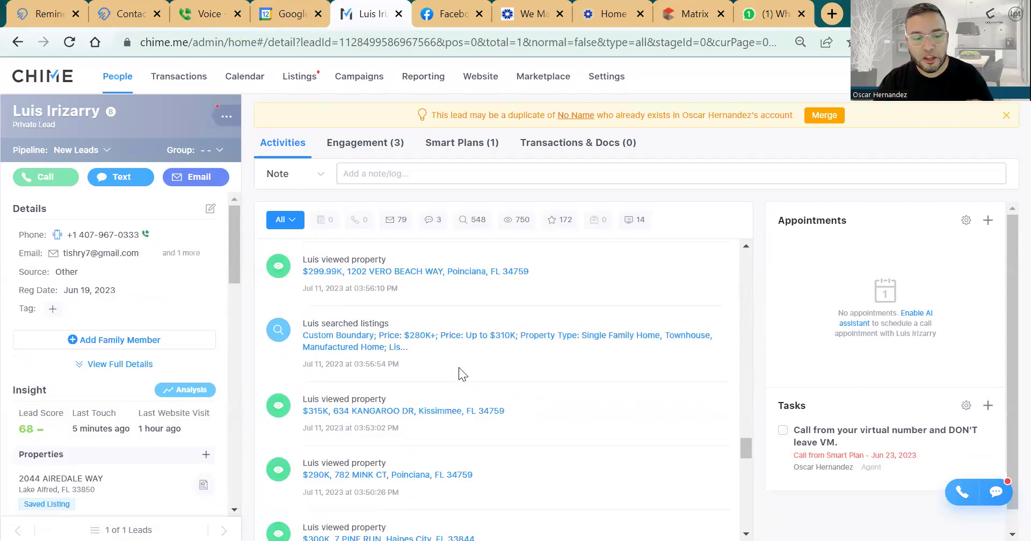
scroll(459, 374, down, 5)
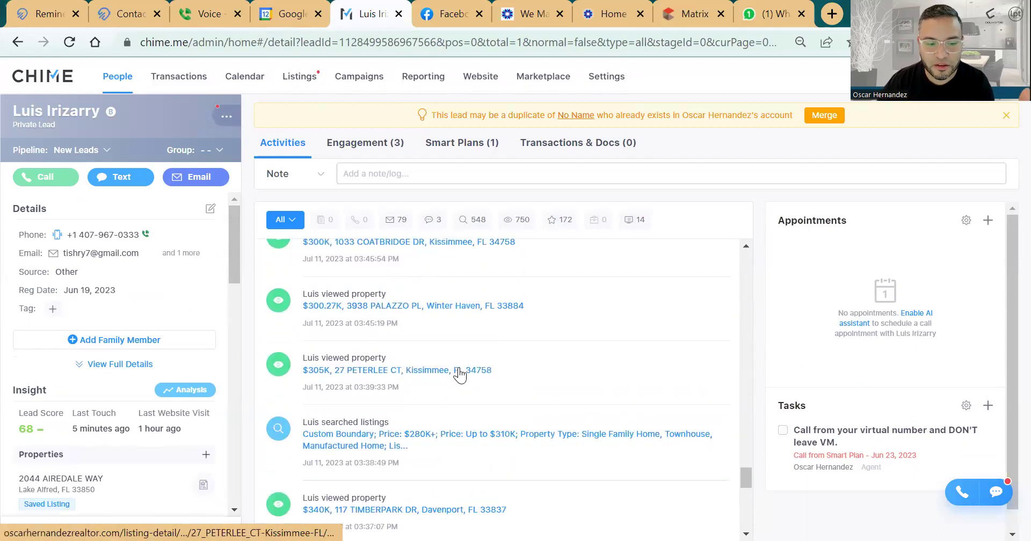
scroll(460, 374, up, 10)
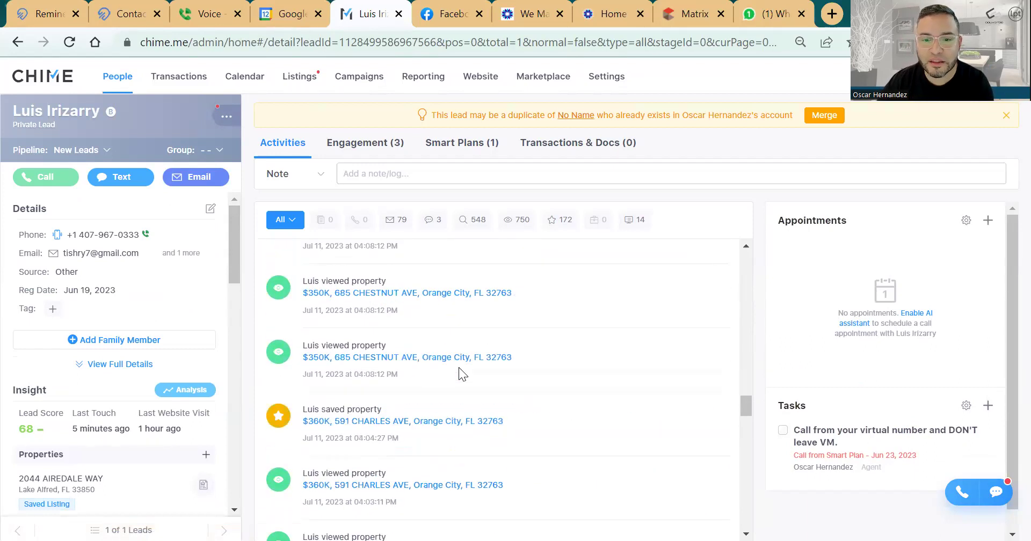
drag(745, 403, 739, 256)
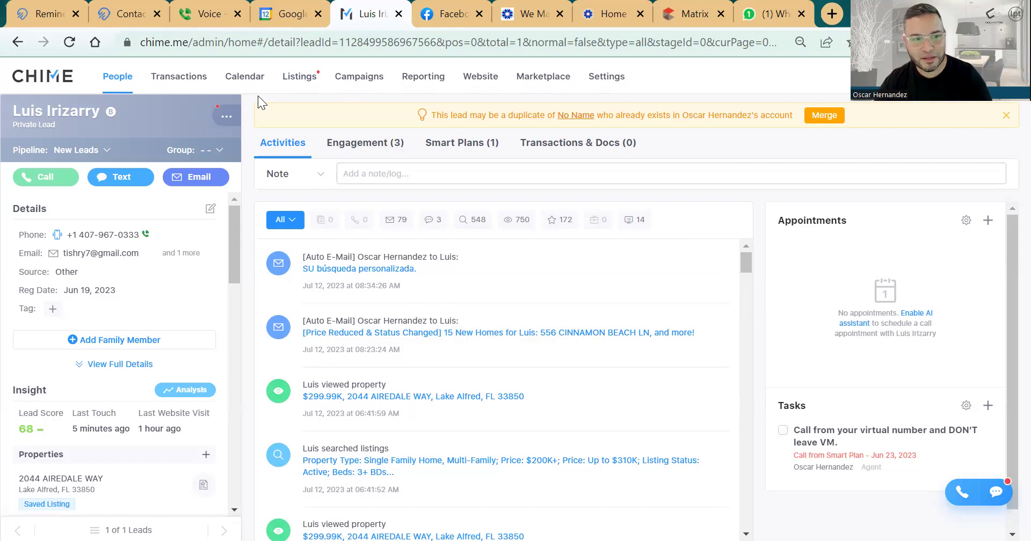
Start adding a property alert for this lead from the lead nurturing actions.
click(234, 124)
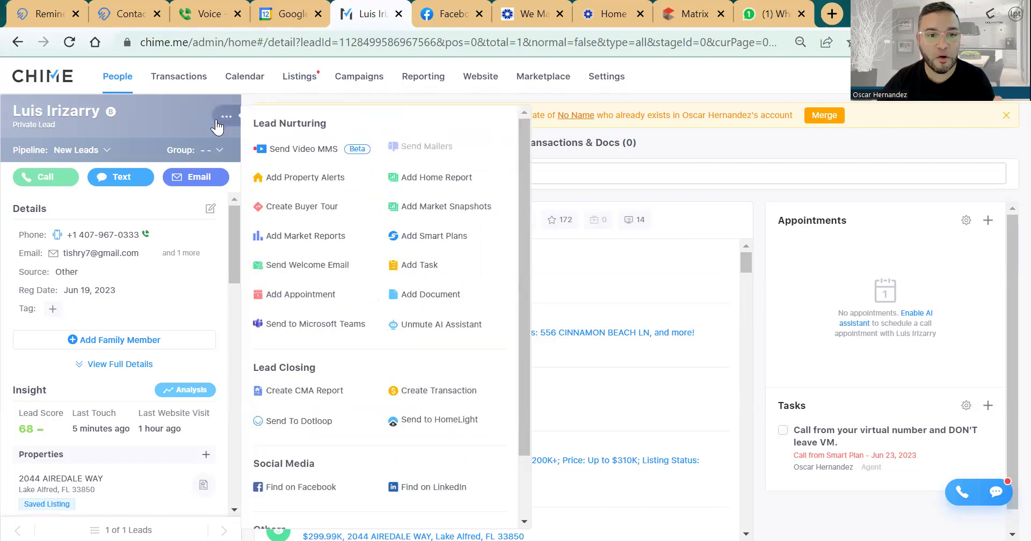
click(125, 151)
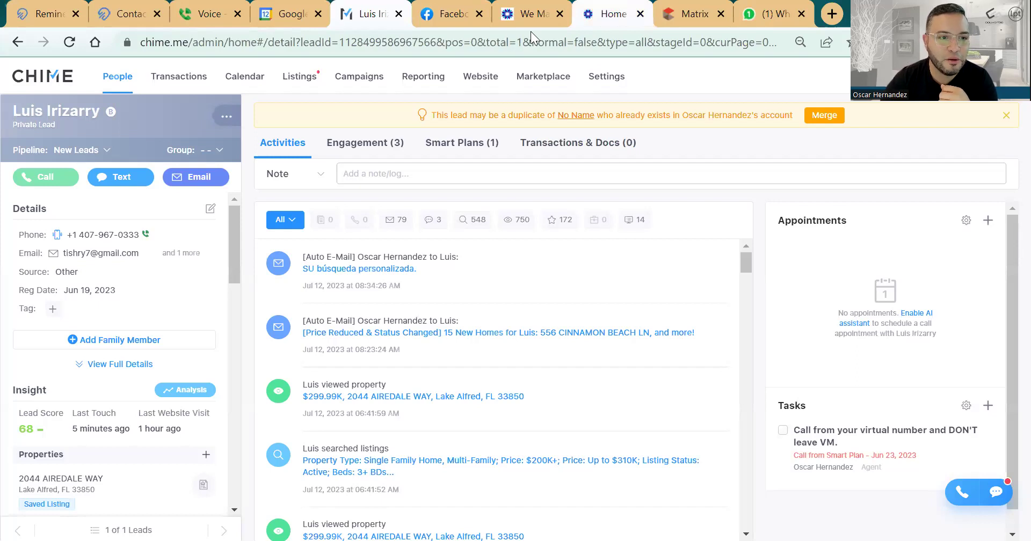
click(226, 118)
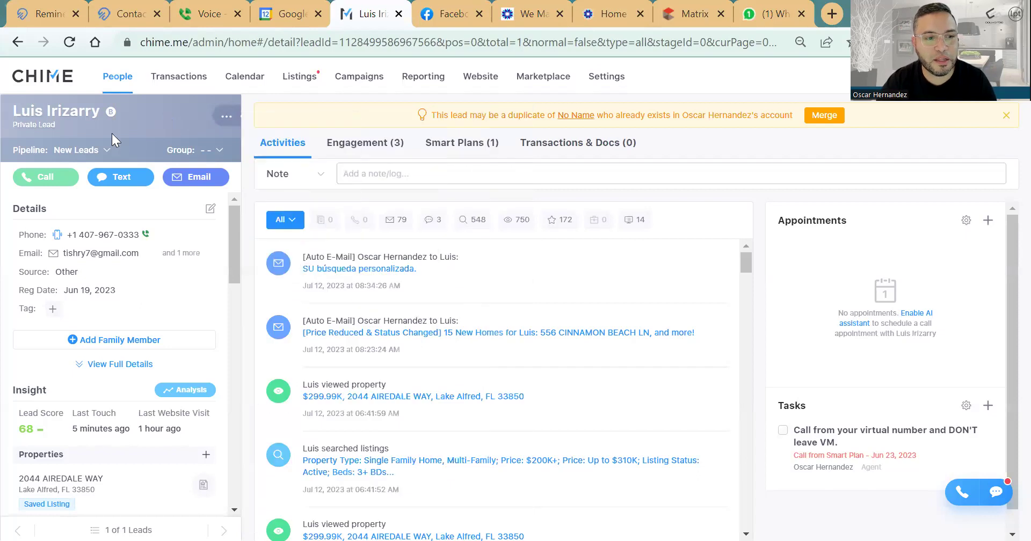
mouse_move(227, 121)
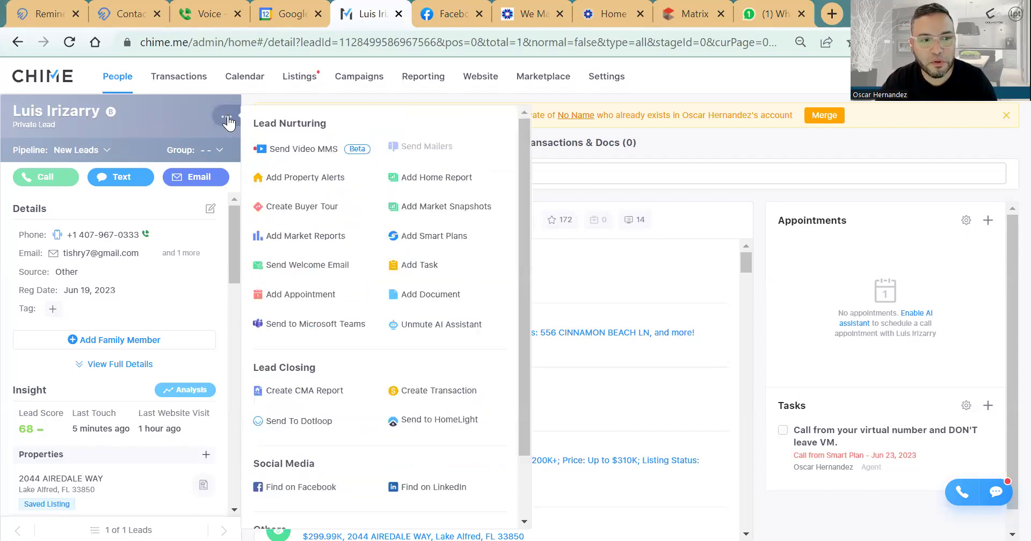
click(318, 178)
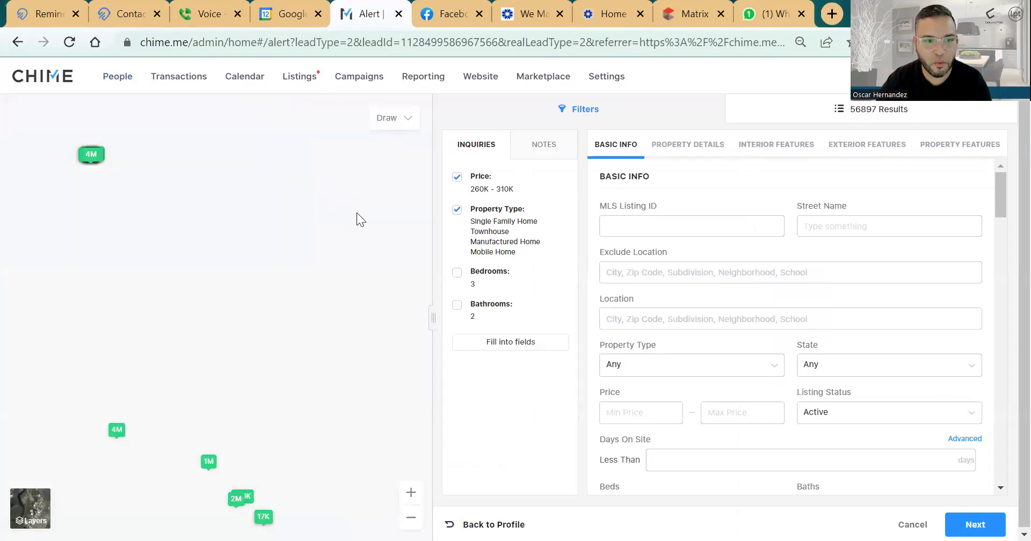
Draw a closed four-corner polygon search area around St Cloud, southeast of Kissimmee, on the alert map.
drag(377, 209, 170, 282)
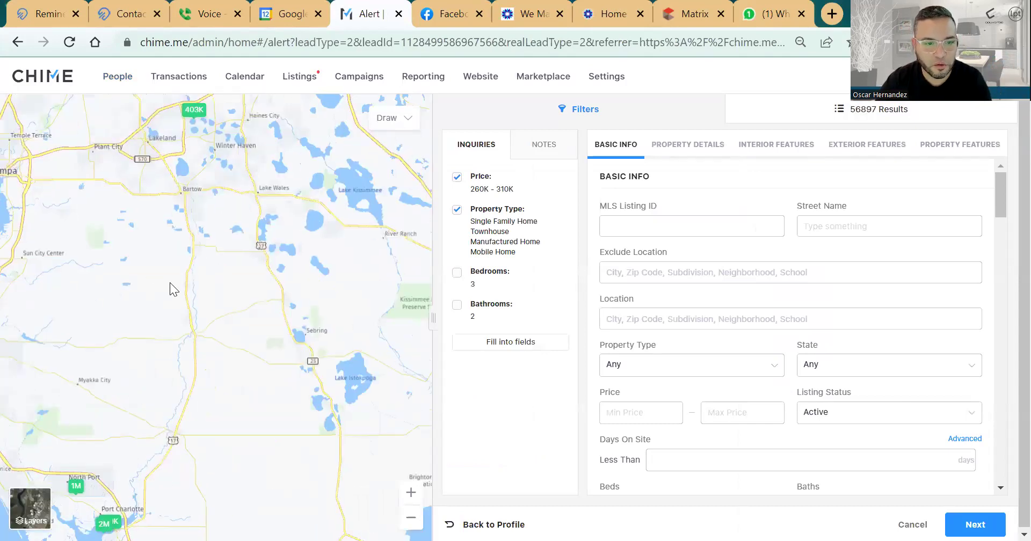
drag(311, 229, 118, 479)
drag(124, 303, 218, 267)
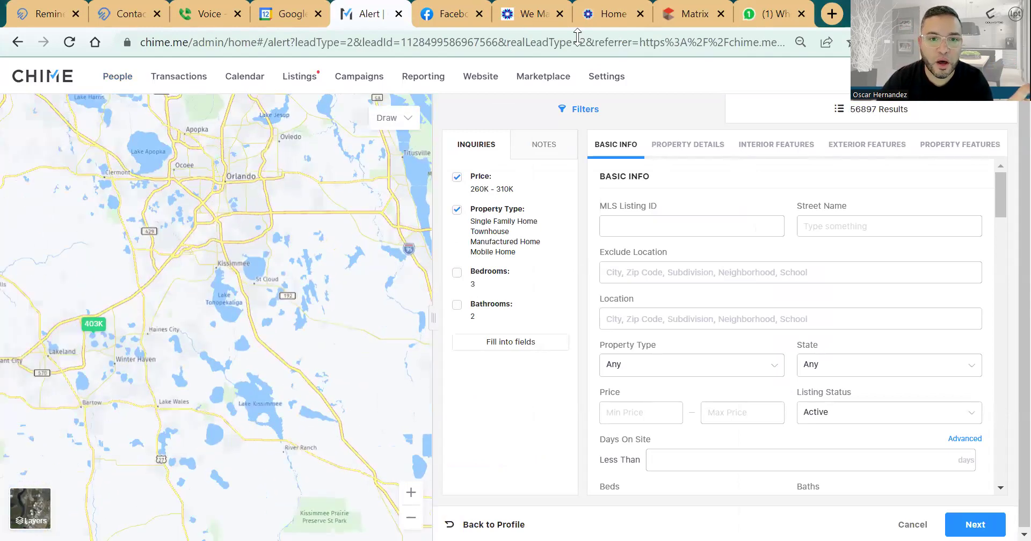
click(386, 118)
click(390, 148)
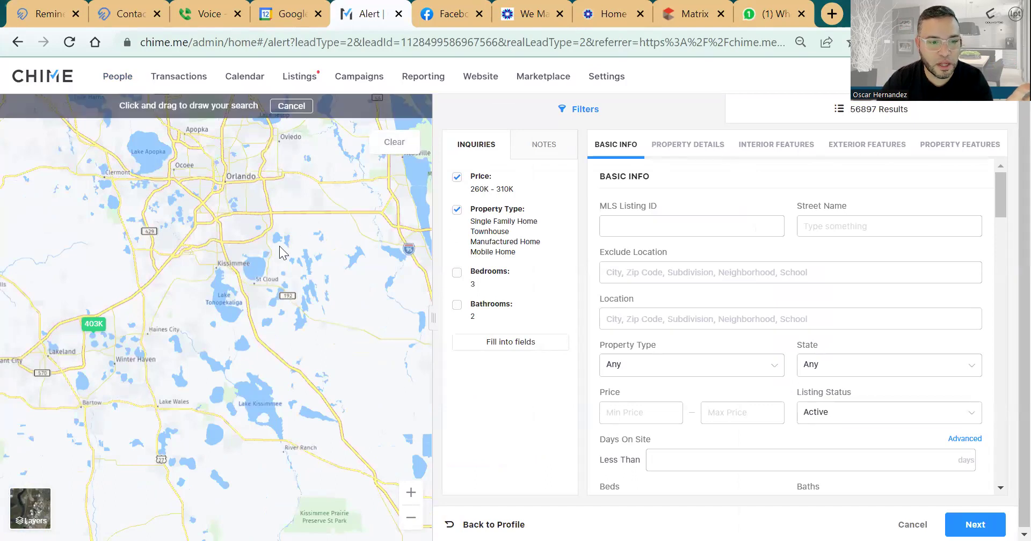
click(231, 275)
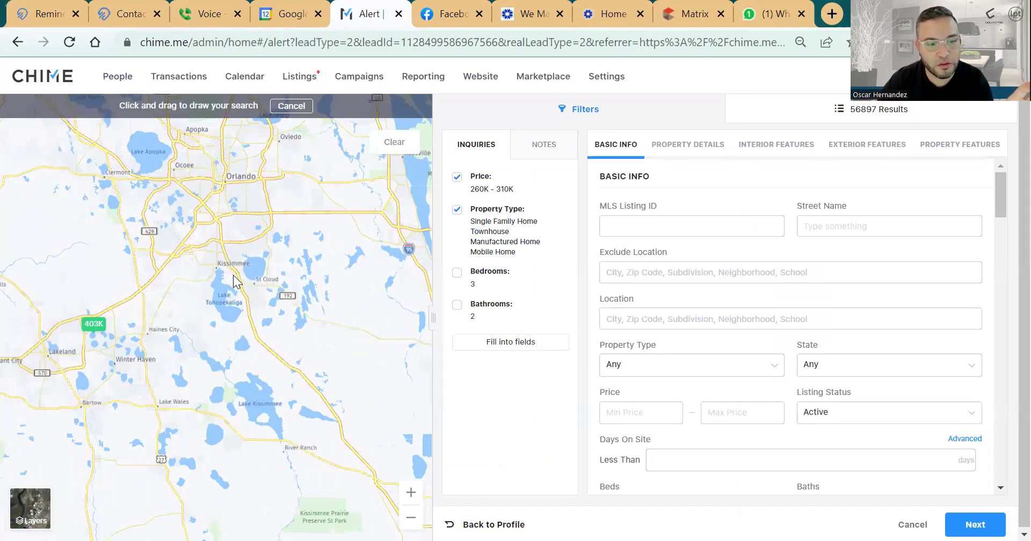
click(286, 261)
click(305, 319)
click(225, 328)
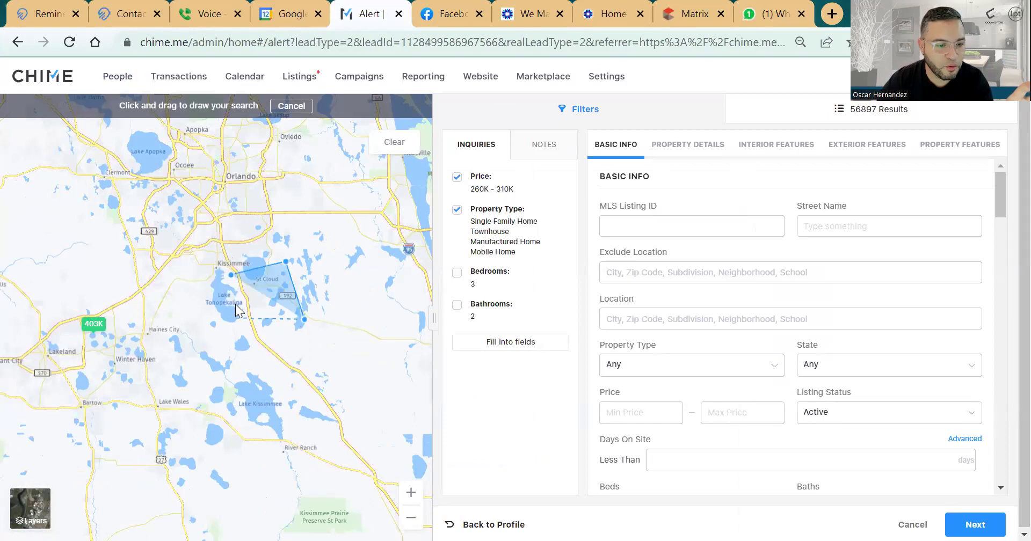
click(231, 275)
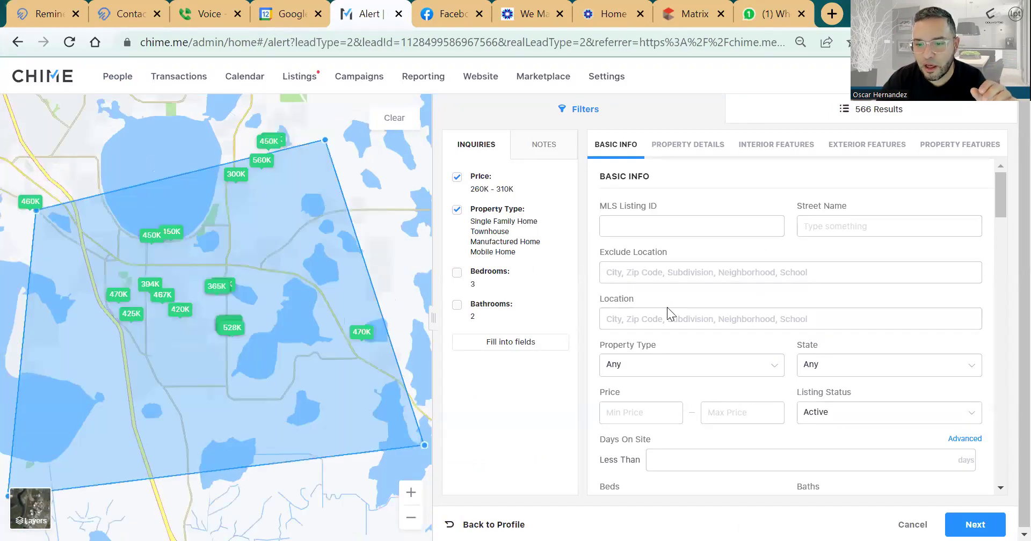
click(731, 365)
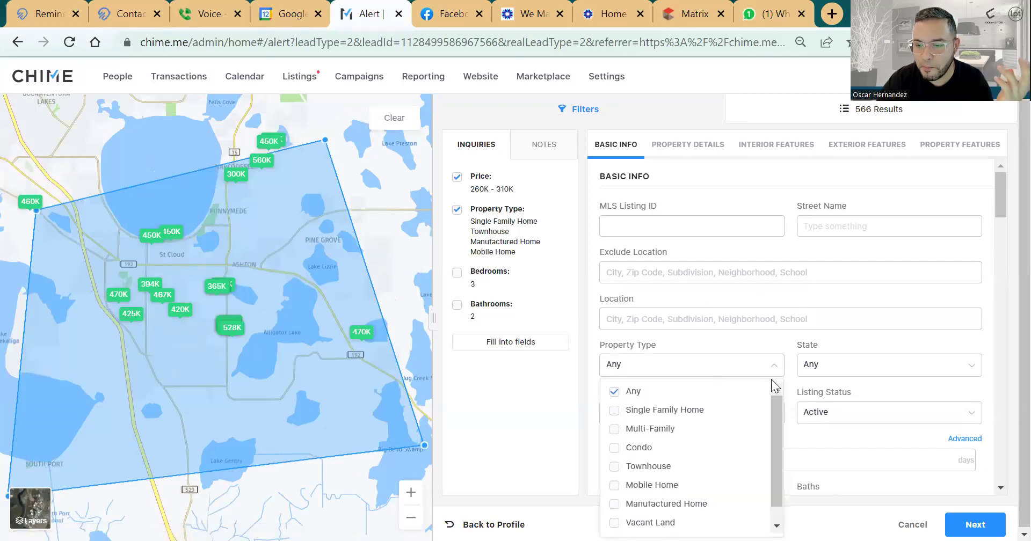
scroll(707, 371, down, 2)
click(816, 332)
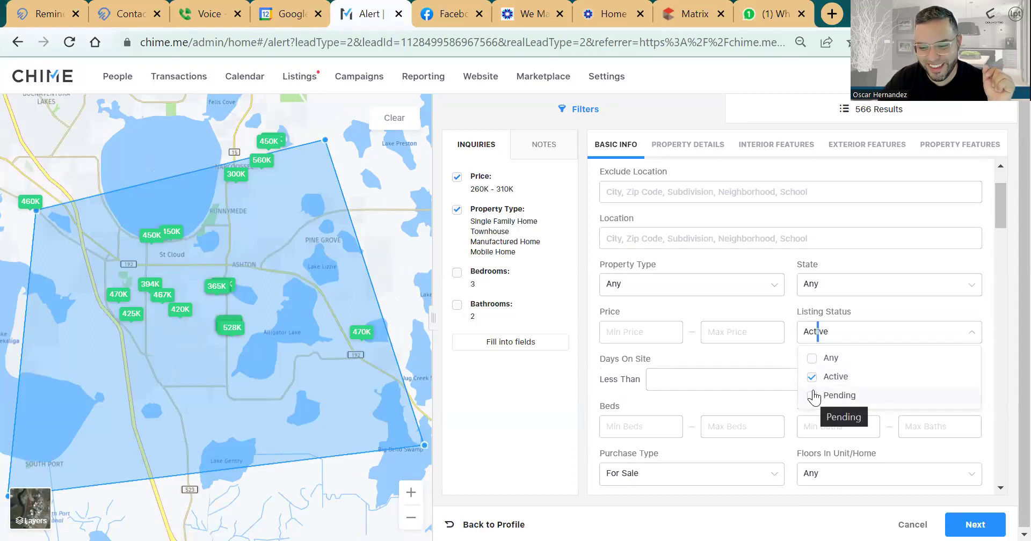
click(794, 361)
Set the alert's price range to a minimum of $450,000 and a maximum of $550,000.
click(615, 332)
click(746, 332)
text(5500000)
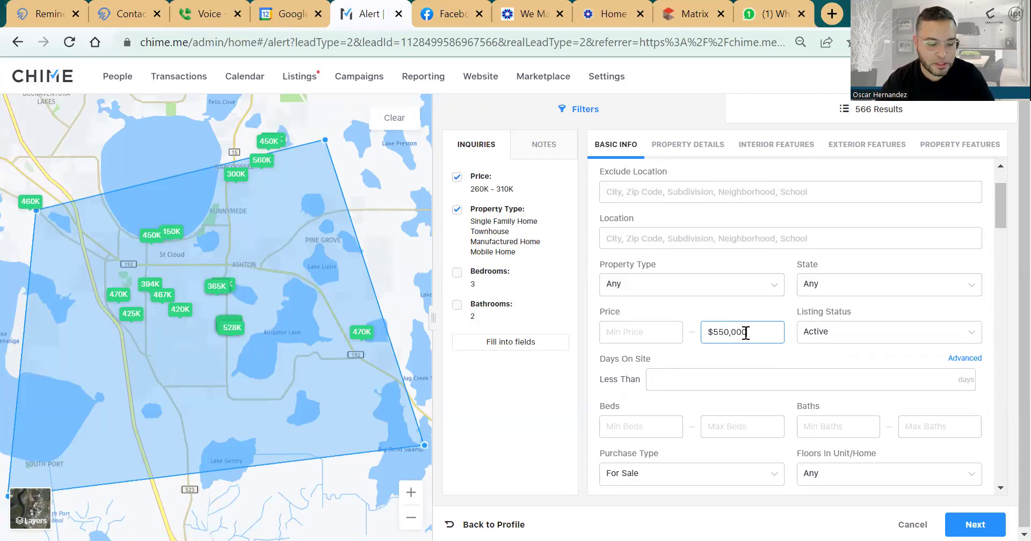
key(shift+Tab)
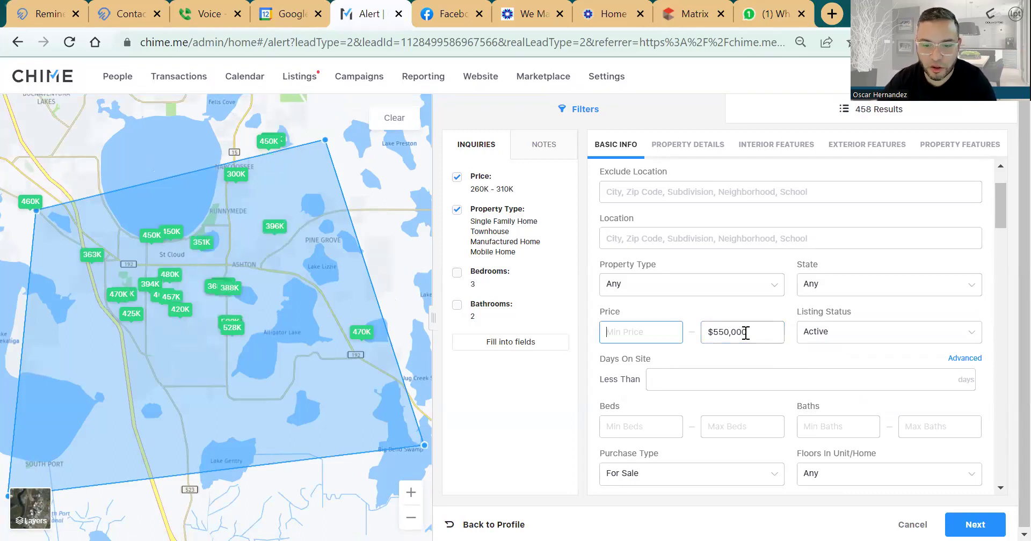
text(4500000)
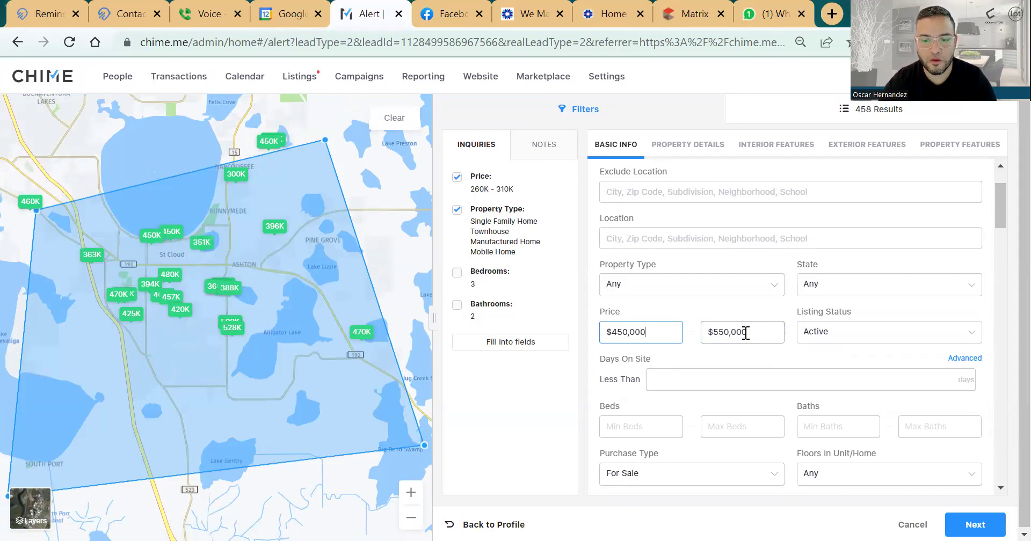
click(751, 333)
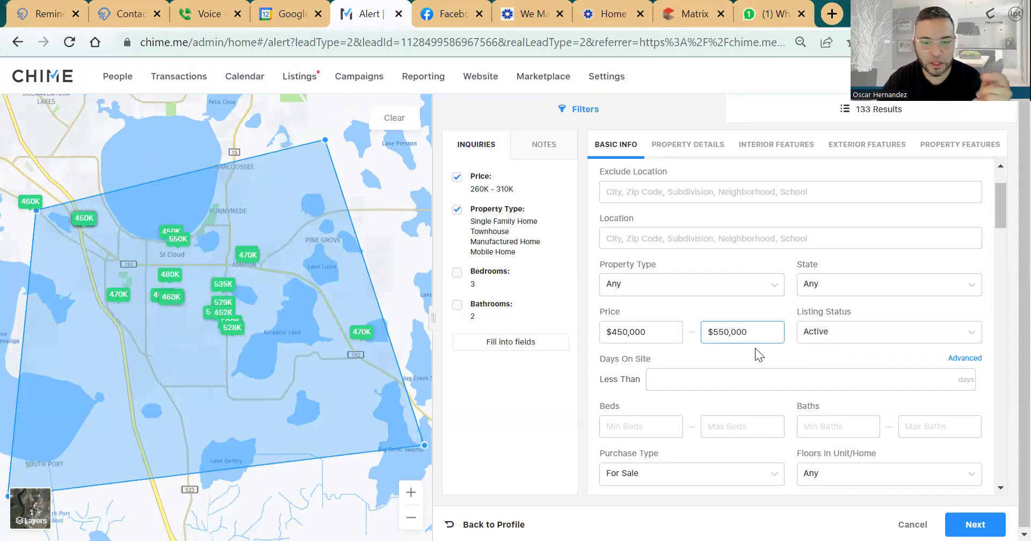
Look through the remaining property detail filters and proceed to the alert settings.
scroll(755, 347, down, 2)
scroll(750, 350, down, 3)
scroll(751, 350, down, 5)
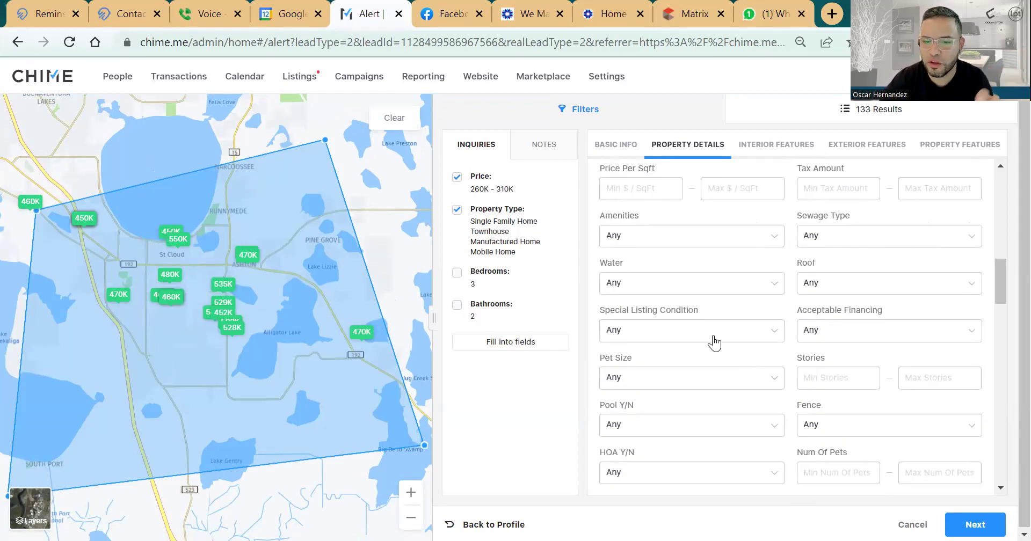
click(970, 523)
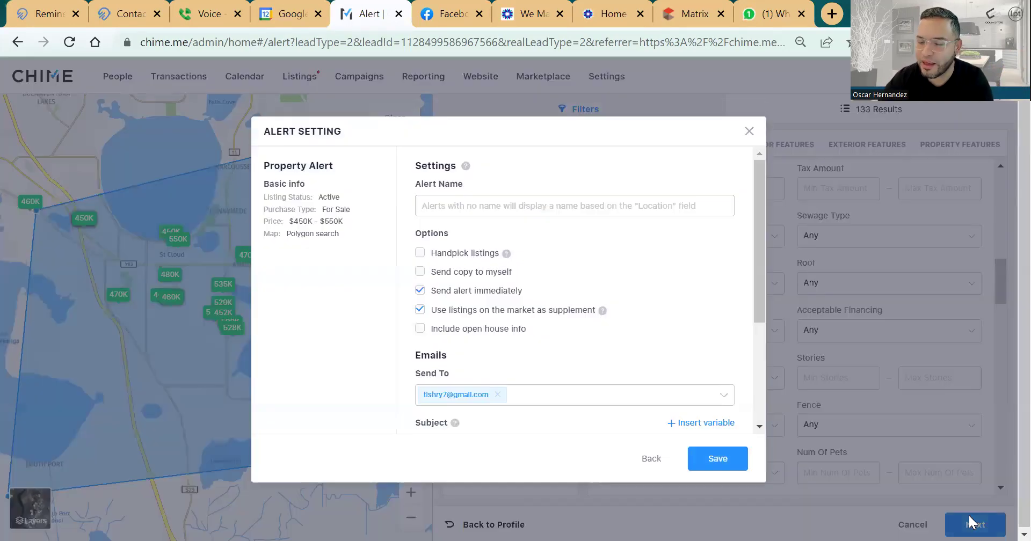
Try adding Sunday, Tuesday and Wednesday mornings to the alert's daily schedule, then close the alert settings without saving.
scroll(593, 363, down, 3)
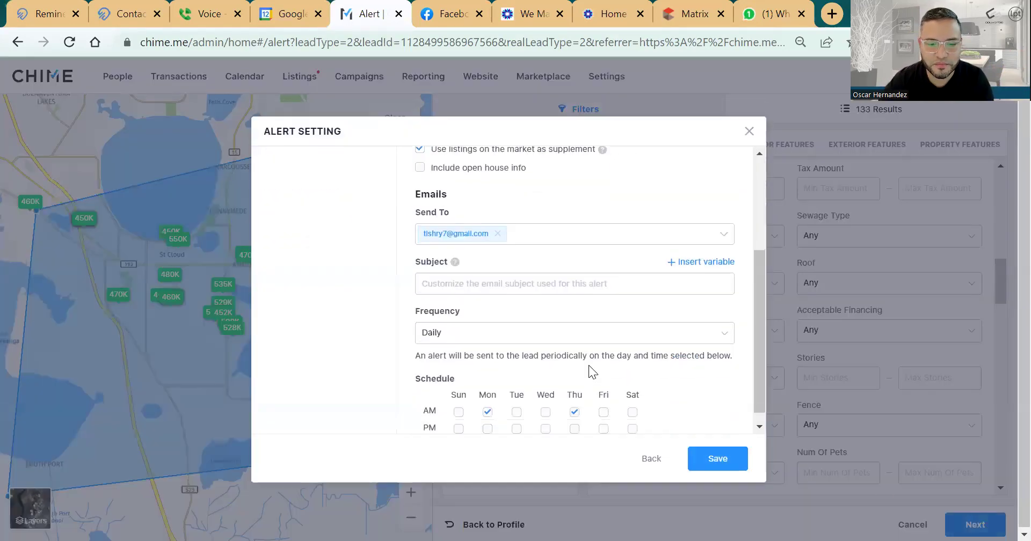
click(491, 288)
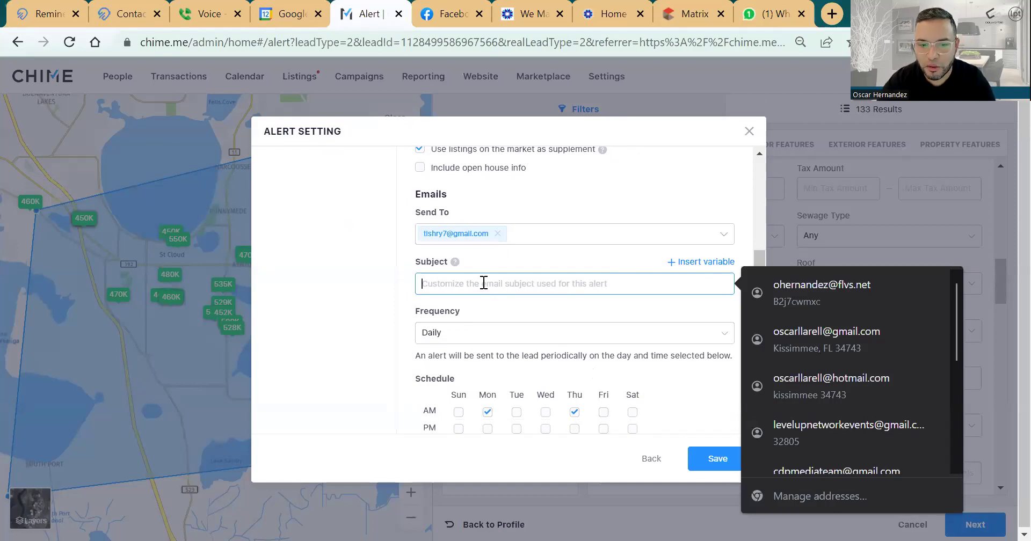
scroll(483, 282, down, 1)
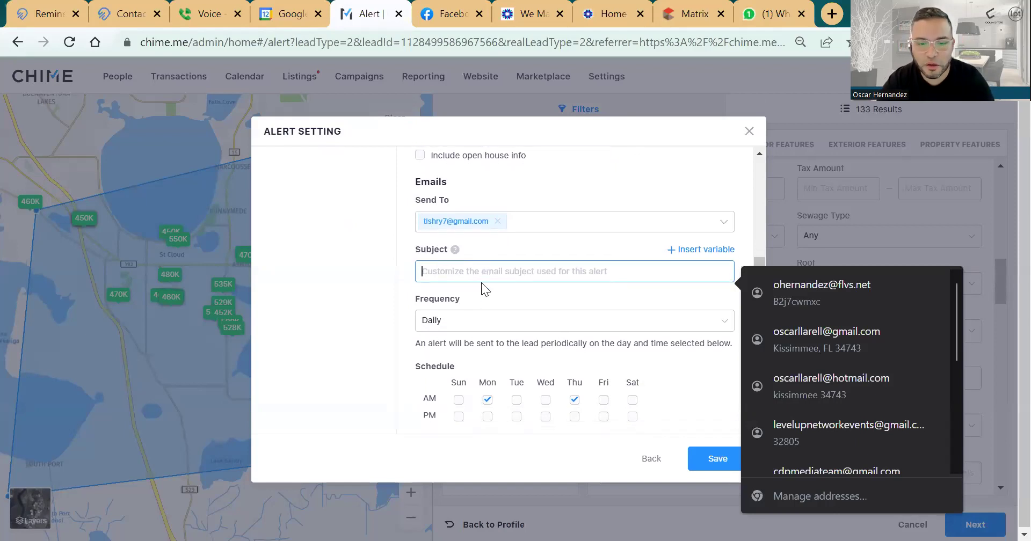
click(458, 399)
click(546, 401)
click(516, 401)
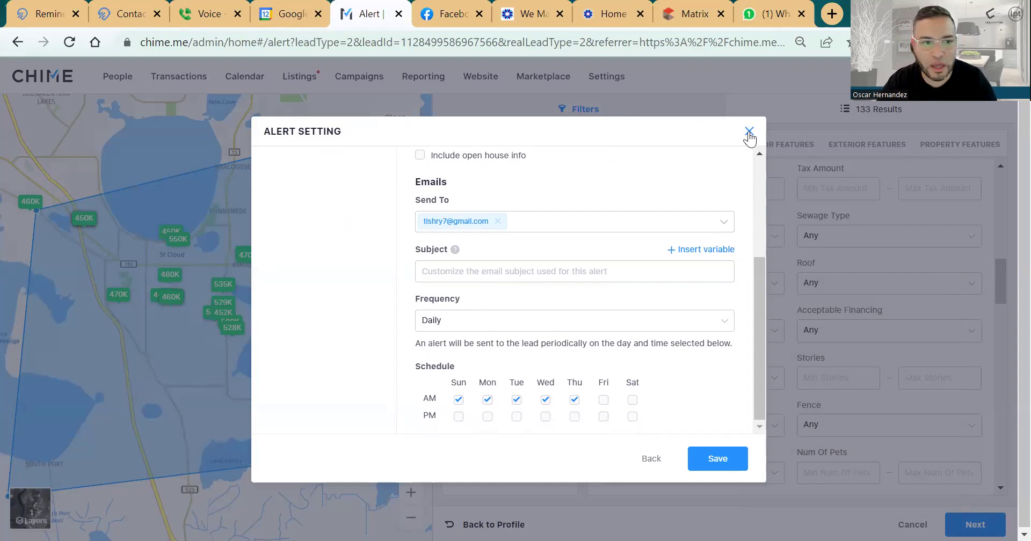
click(749, 132)
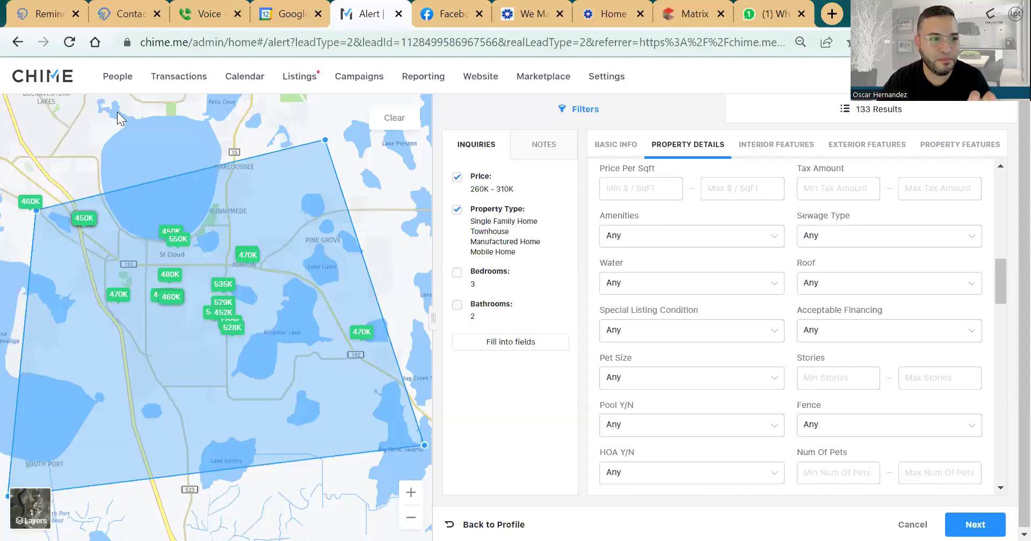
Reopen the lead from the people list and examine the property alerts listed under its engagement information.
click(118, 81)
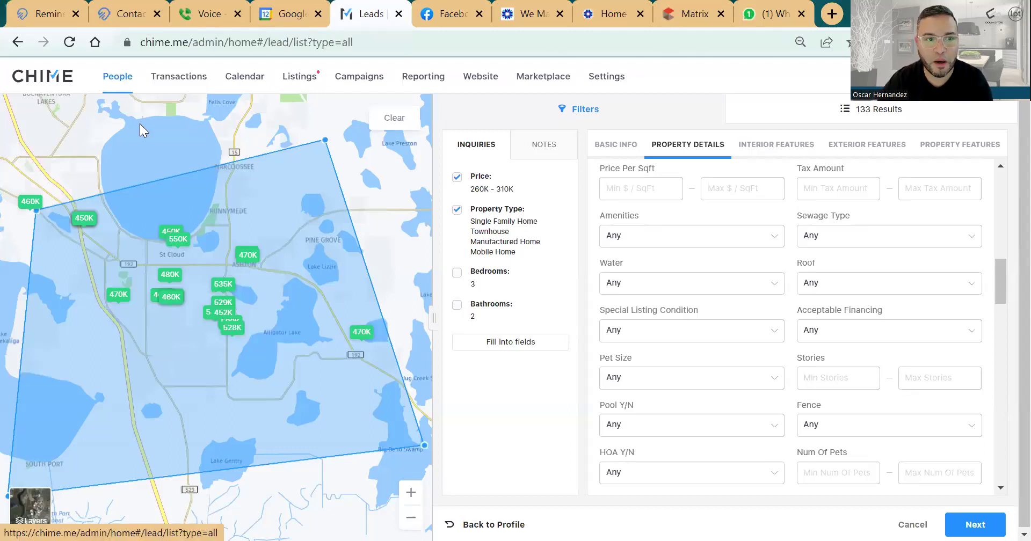
mouse_move(204, 166)
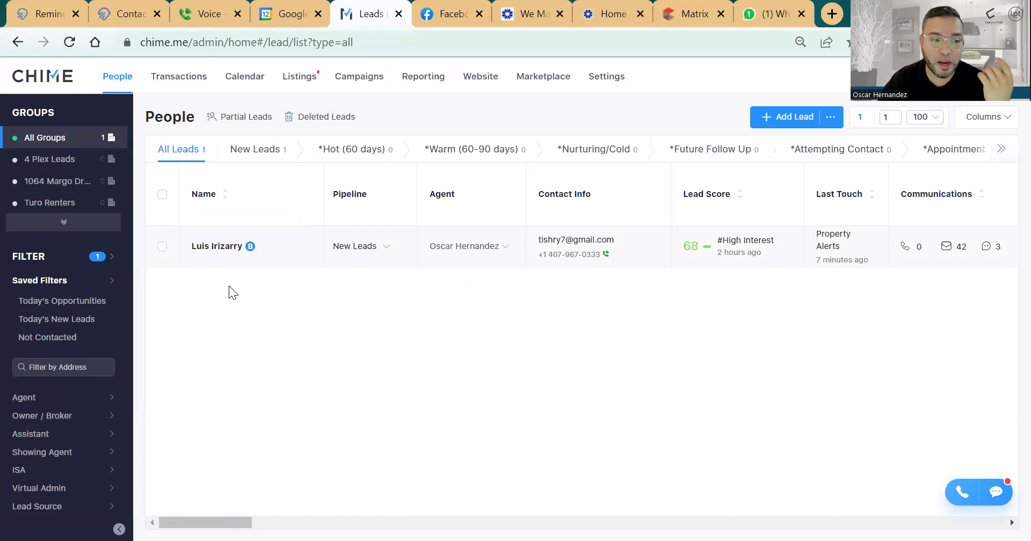
click(234, 243)
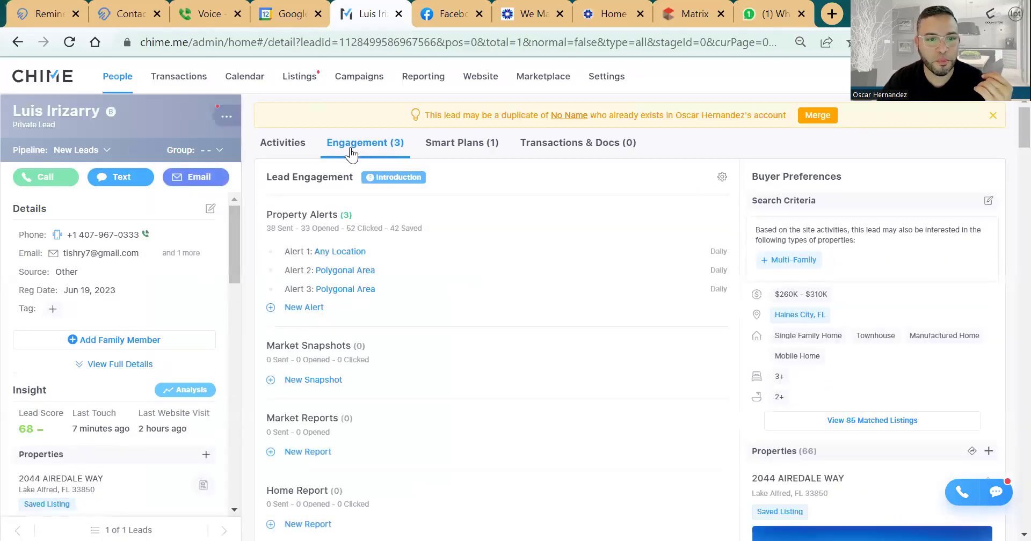
click(268, 150)
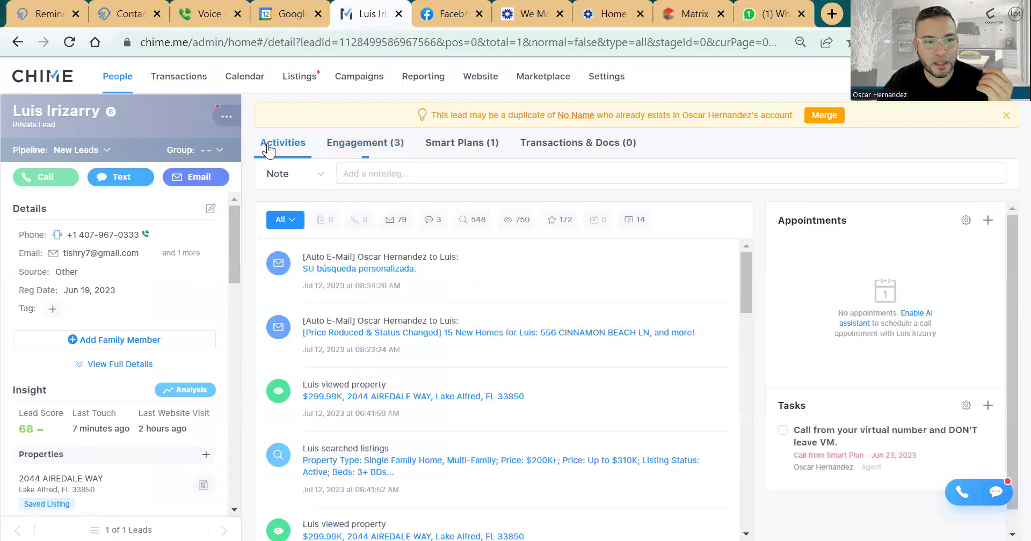
click(364, 151)
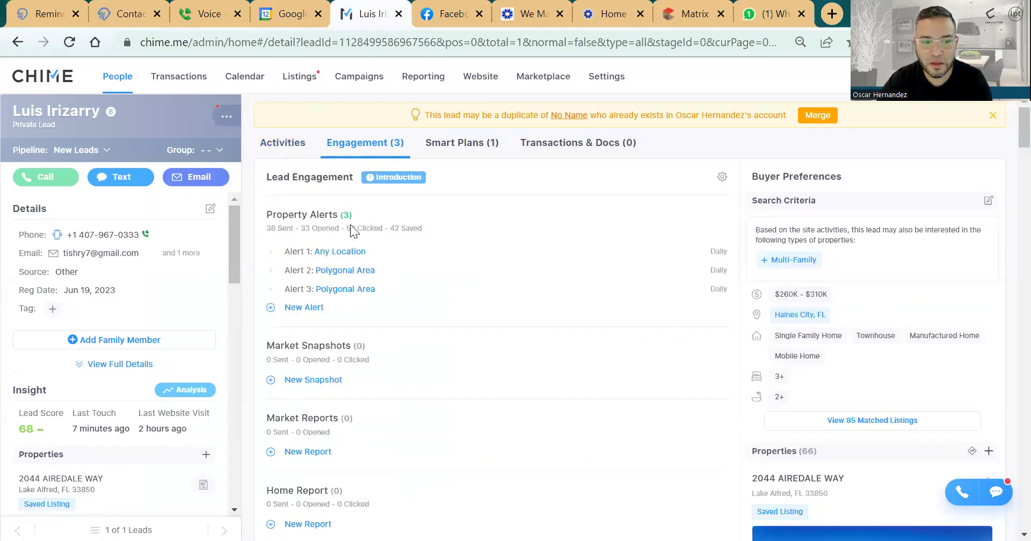
drag(267, 220, 330, 317)
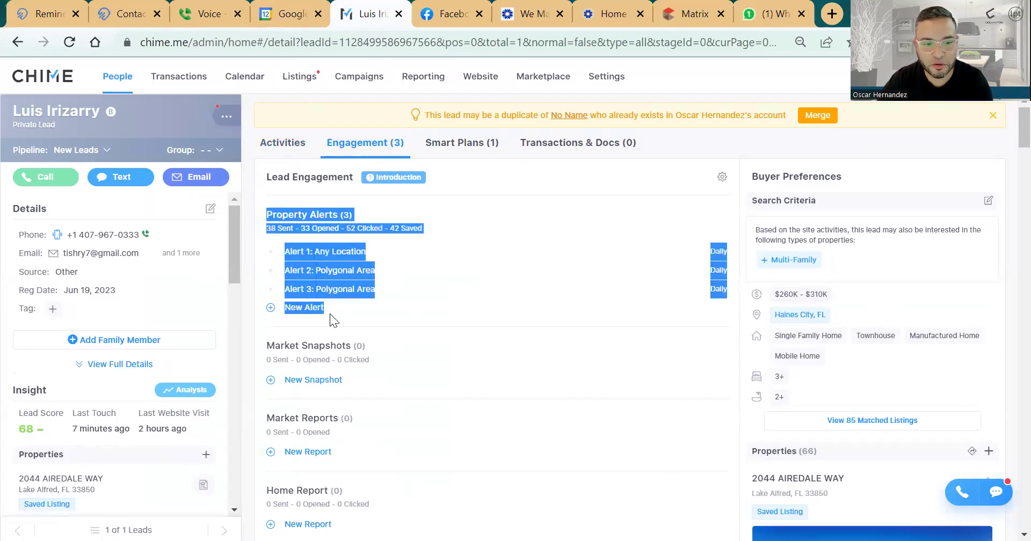
click(295, 318)
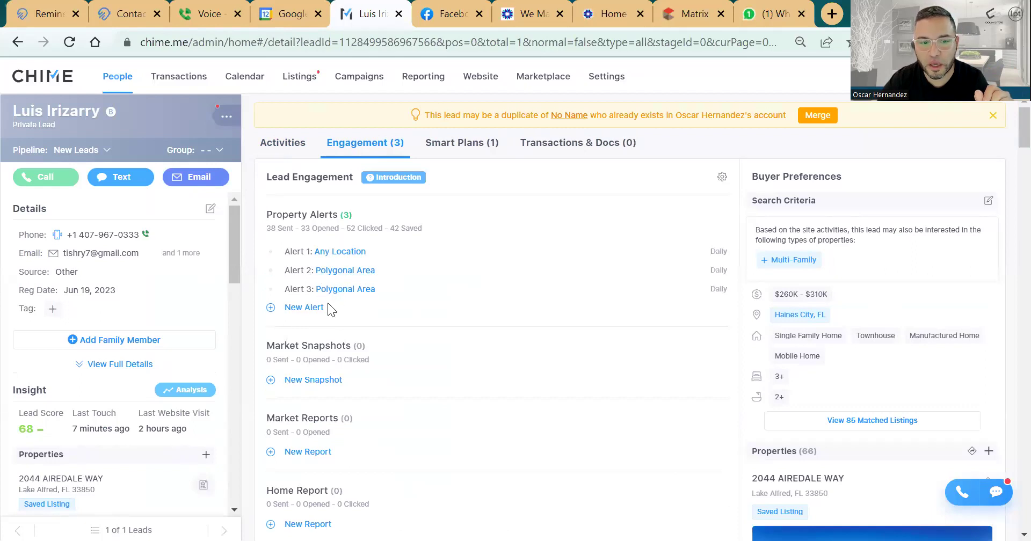
mouse_move(337, 276)
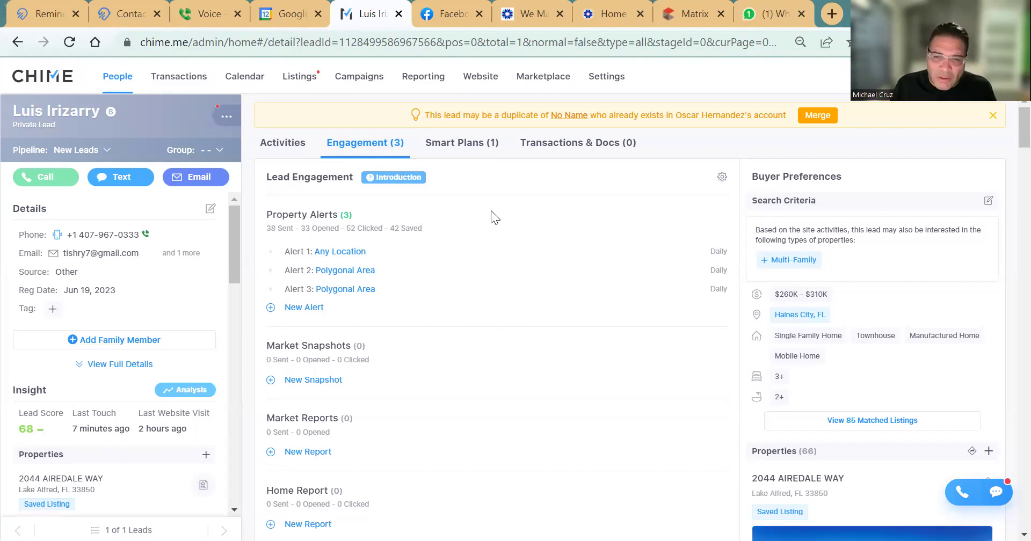
Reset the Today's Opportunities filter on the people list and sort all leads by lead score, highest first.
click(120, 80)
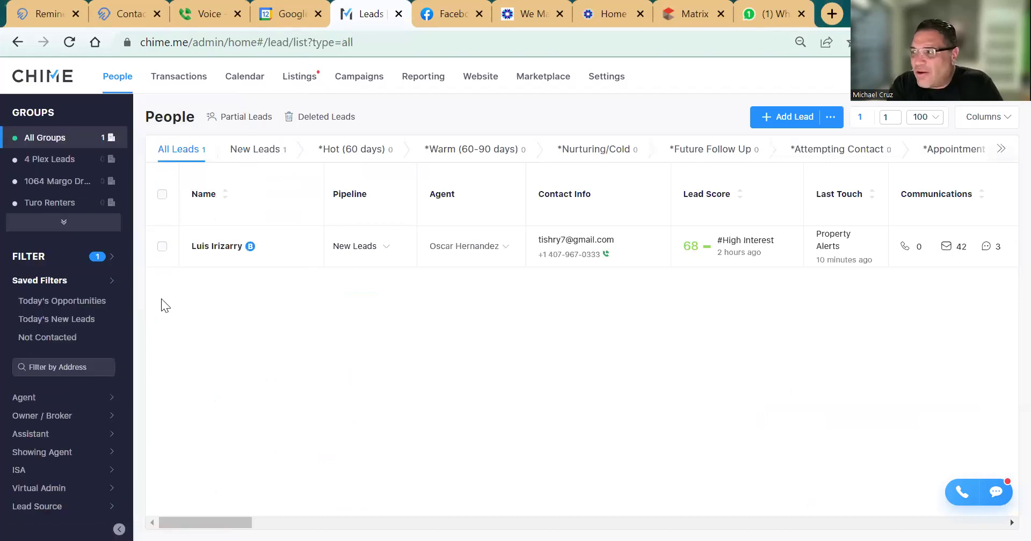
click(116, 263)
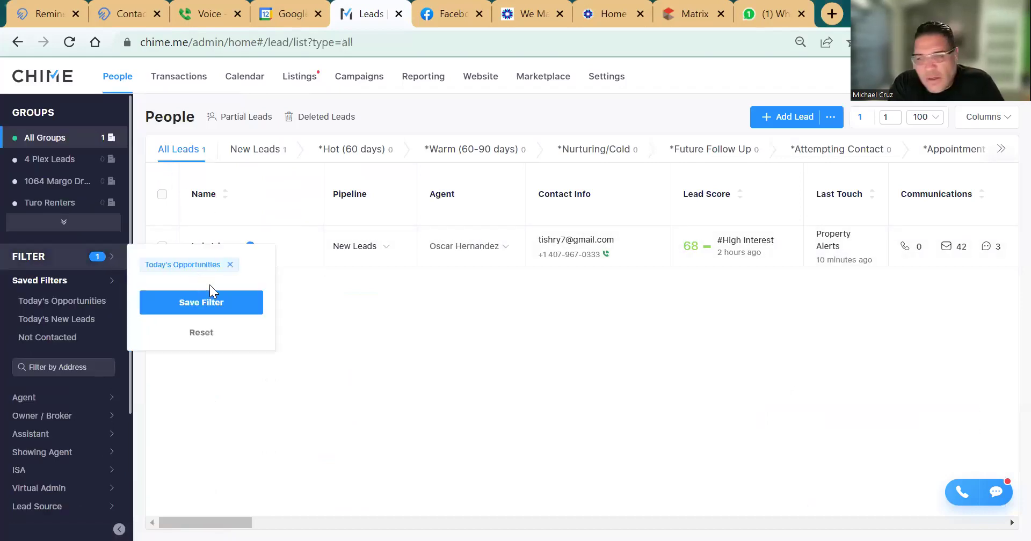
click(218, 333)
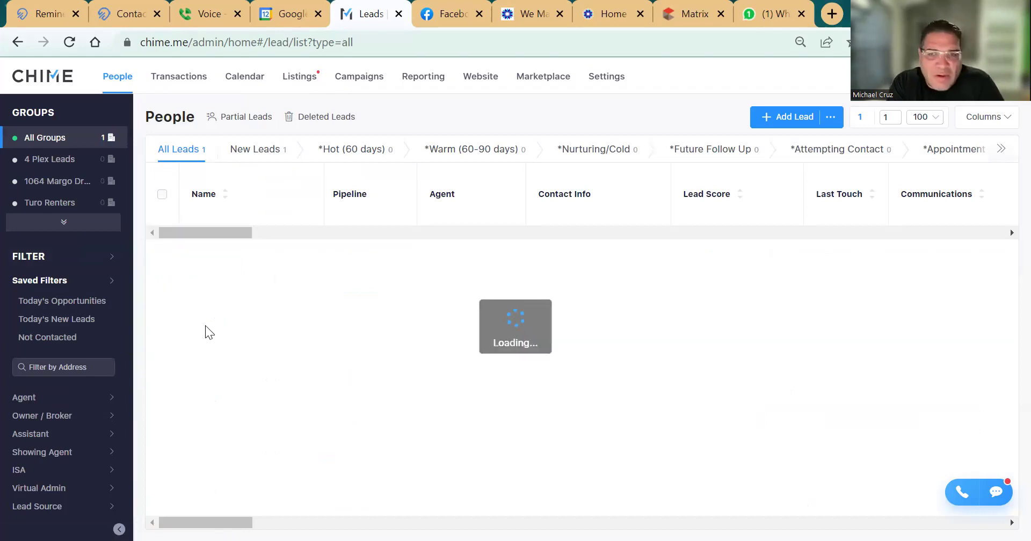
click(707, 200)
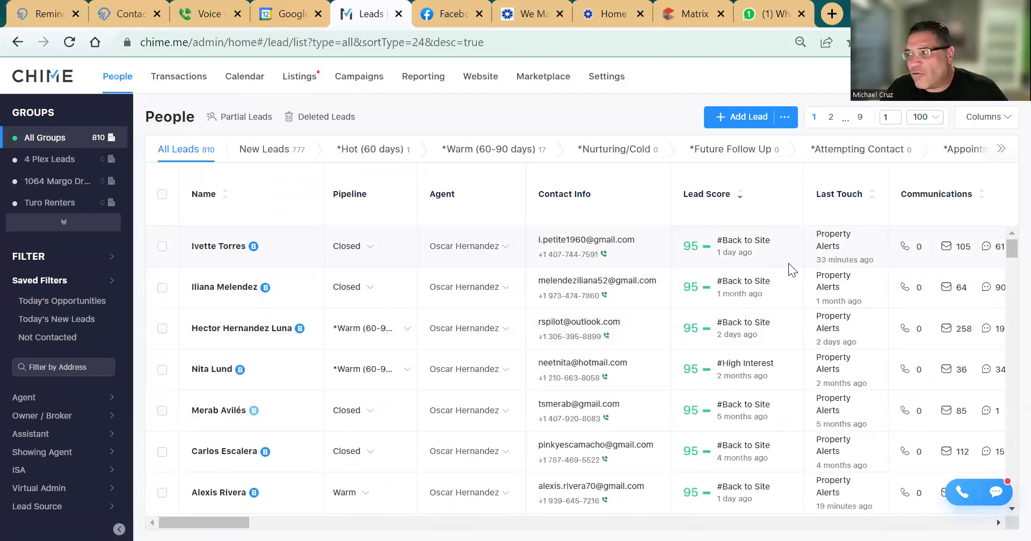
Examine the communications, inquiries, activities and smart plan columns for the top-scoring leads, and look further down the list.
scroll(850, 268, right, 3)
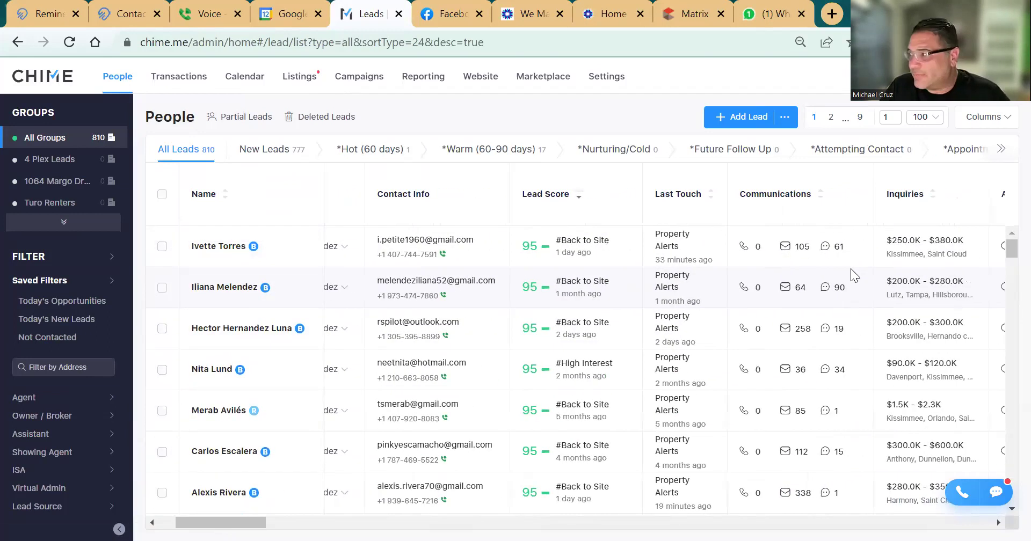
scroll(851, 268, right, 3)
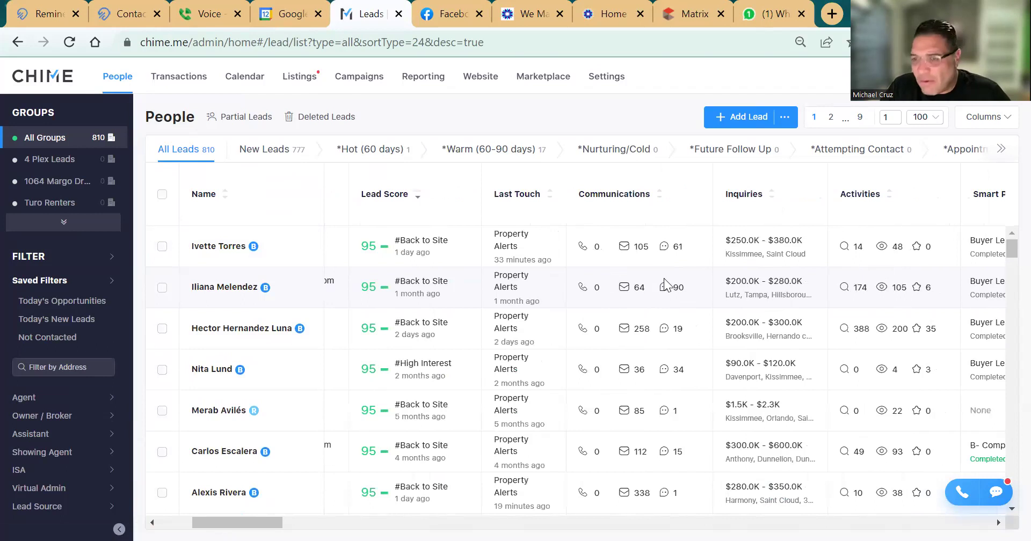
scroll(610, 279, right, 2)
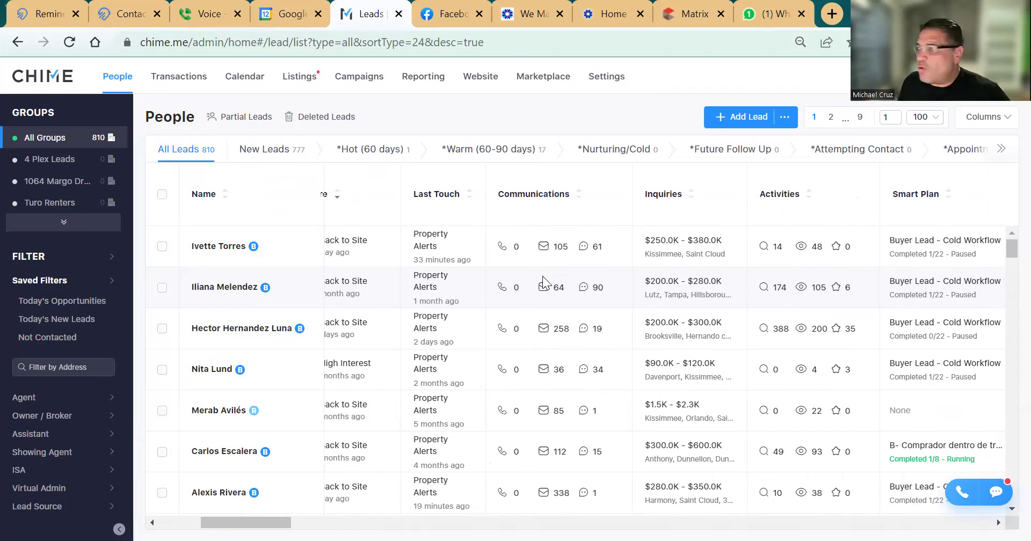
scroll(542, 276, left, 4)
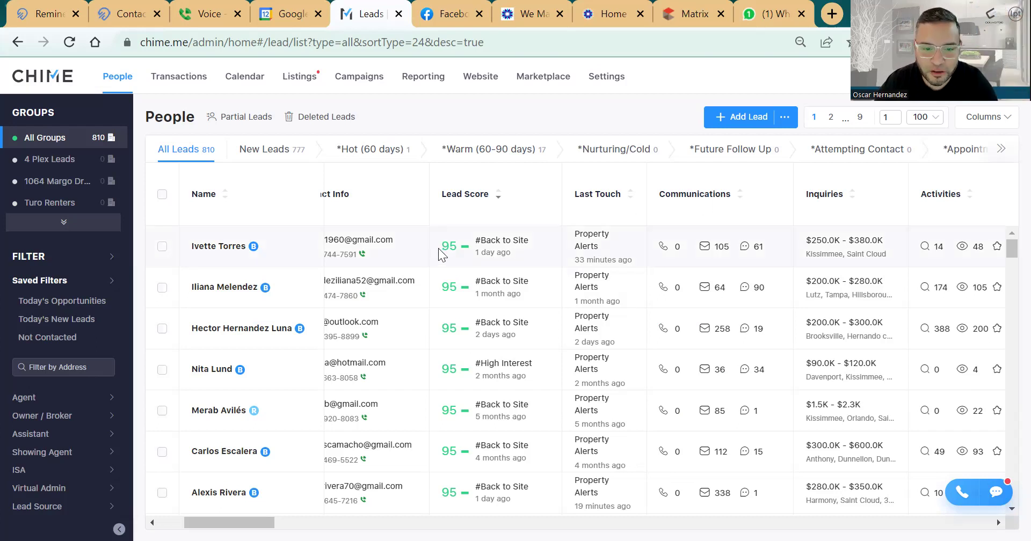
drag(687, 252, 736, 259)
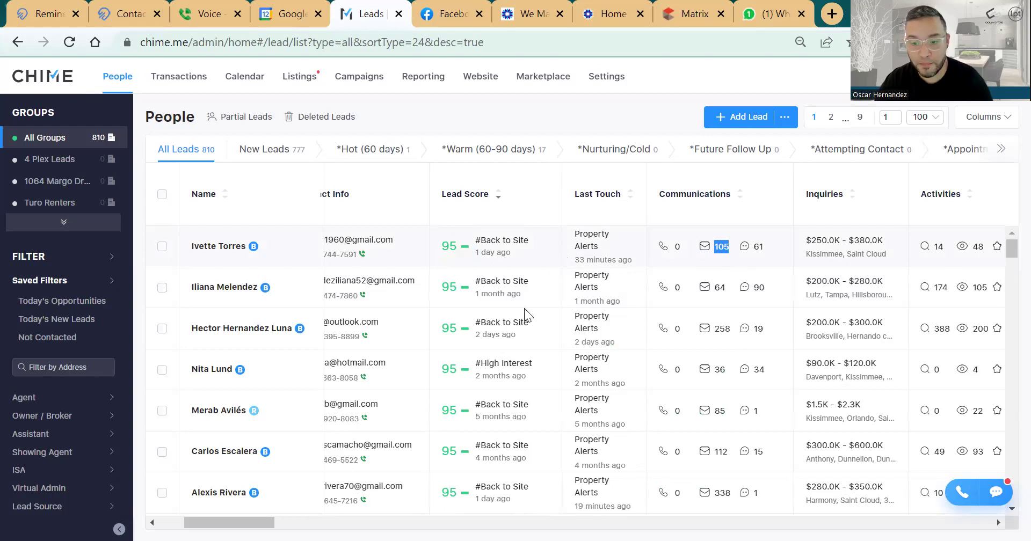
scroll(477, 282, down, 3)
scroll(478, 280, down, 15)
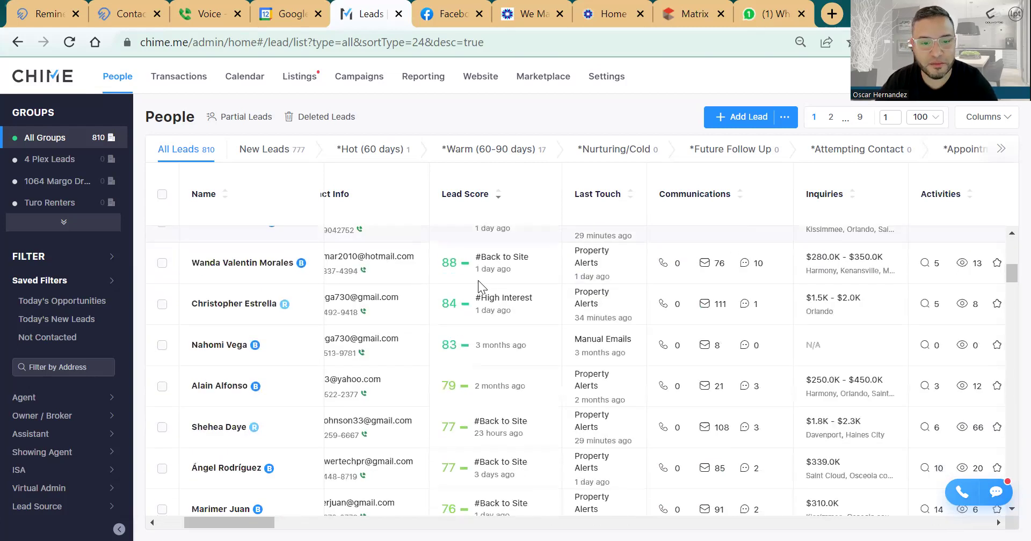
scroll(478, 287, up, 20)
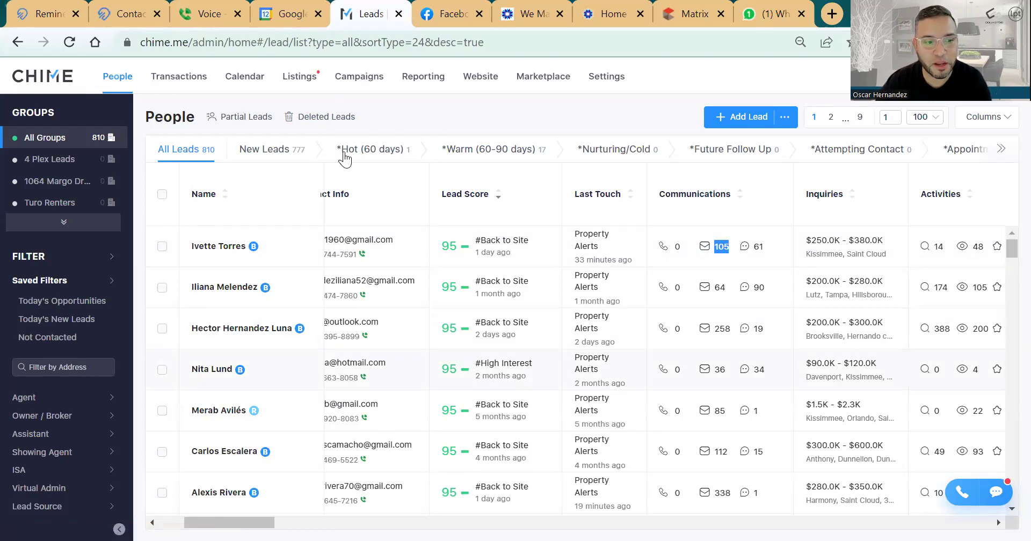
Open the Campaigns dashboard and look through the available automation, lead generation, listing suite and other campaign tools.
click(338, 76)
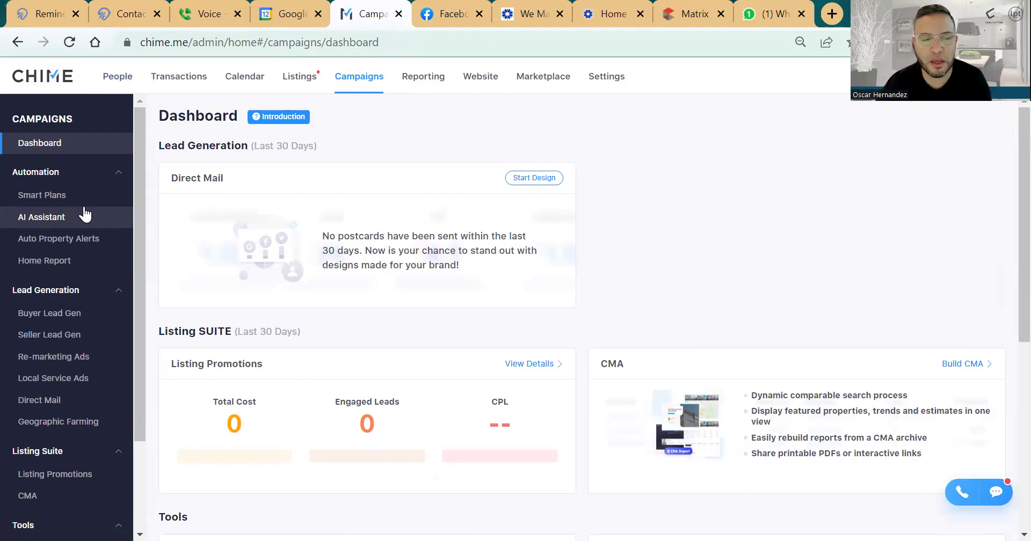
scroll(76, 208, down, 2)
scroll(73, 206, up, 2)
scroll(74, 207, up, 1)
scroll(74, 207, down, 5)
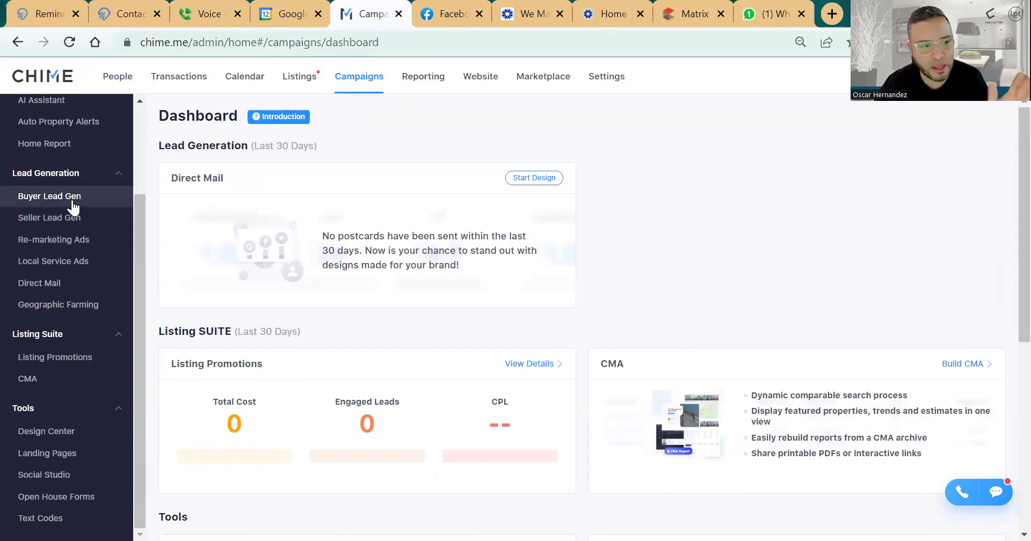
scroll(73, 207, up, 4)
scroll(74, 207, up, 1)
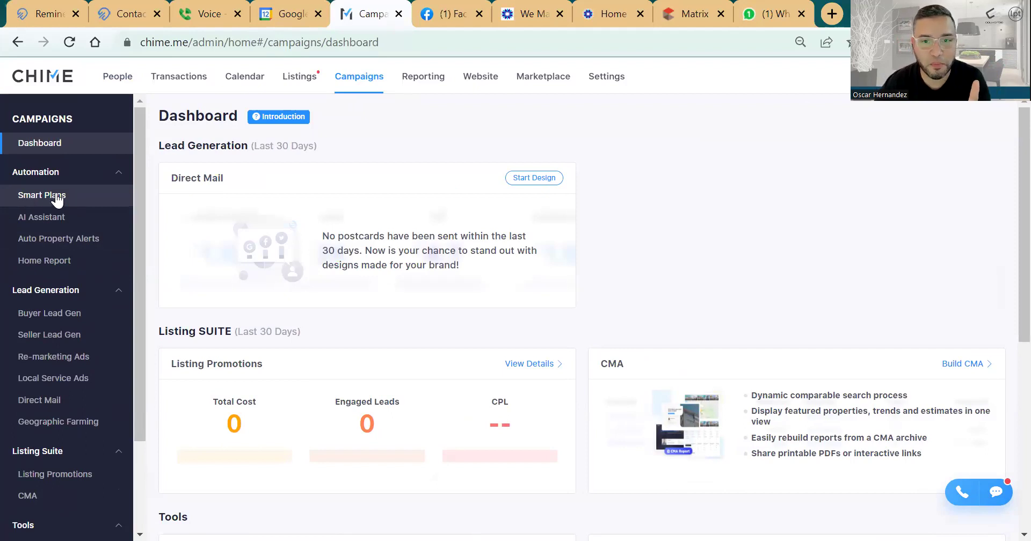
Open Smart Plans and review the account's own plans together with the smart plan report.
click(57, 200)
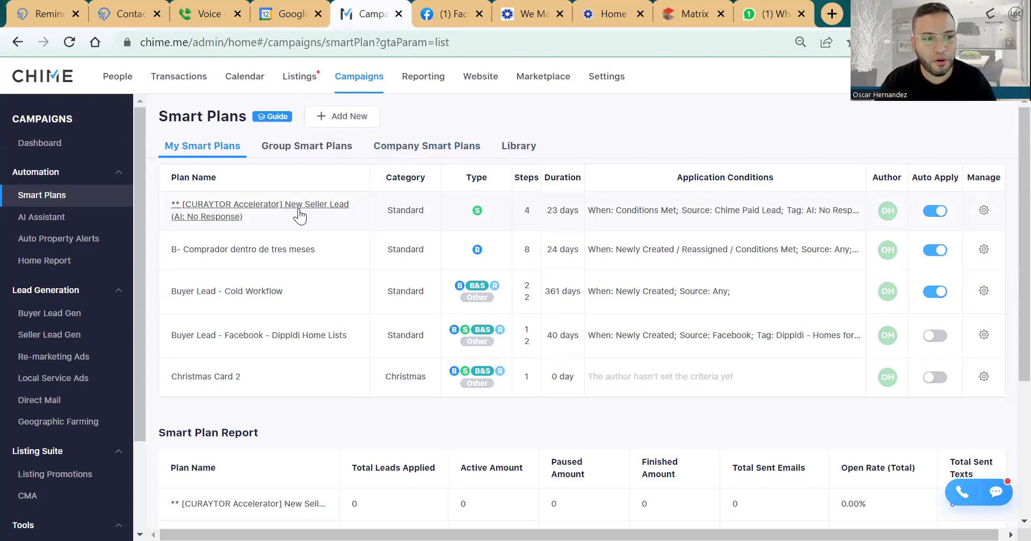
scroll(349, 208, down, 6)
scroll(349, 208, up, 6)
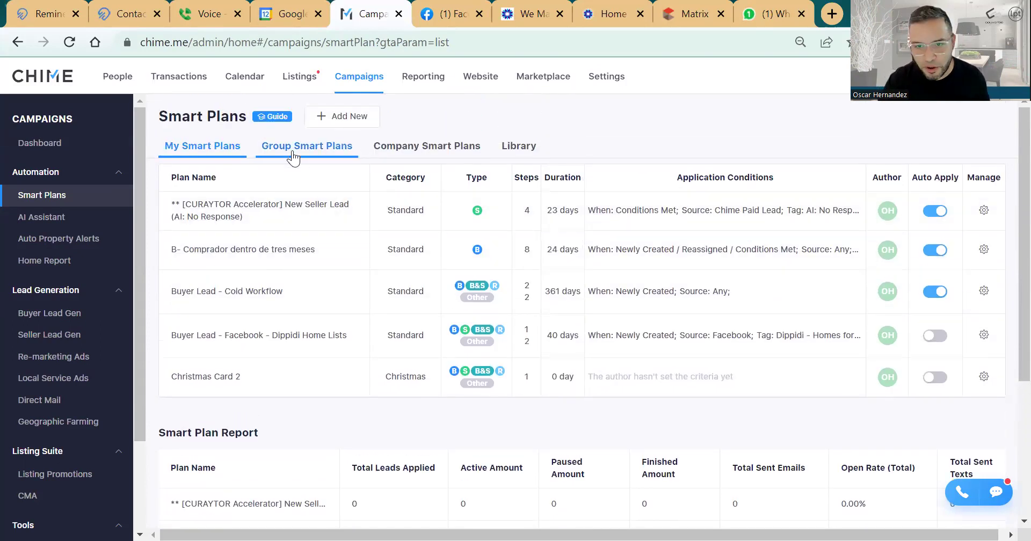
Browse the company smart plans and examine their types, step counts, durations and application conditions.
click(411, 148)
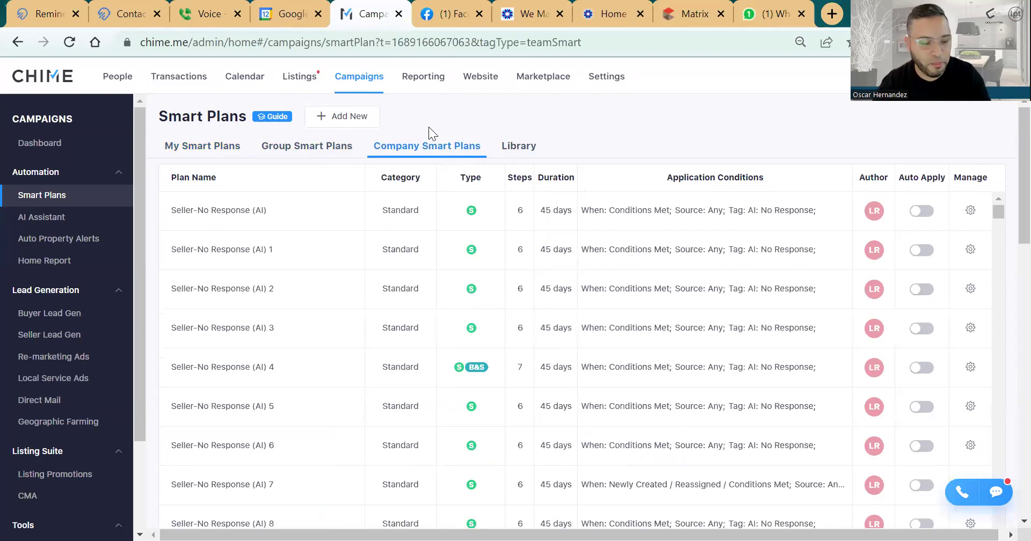
scroll(452, 271, down, 10)
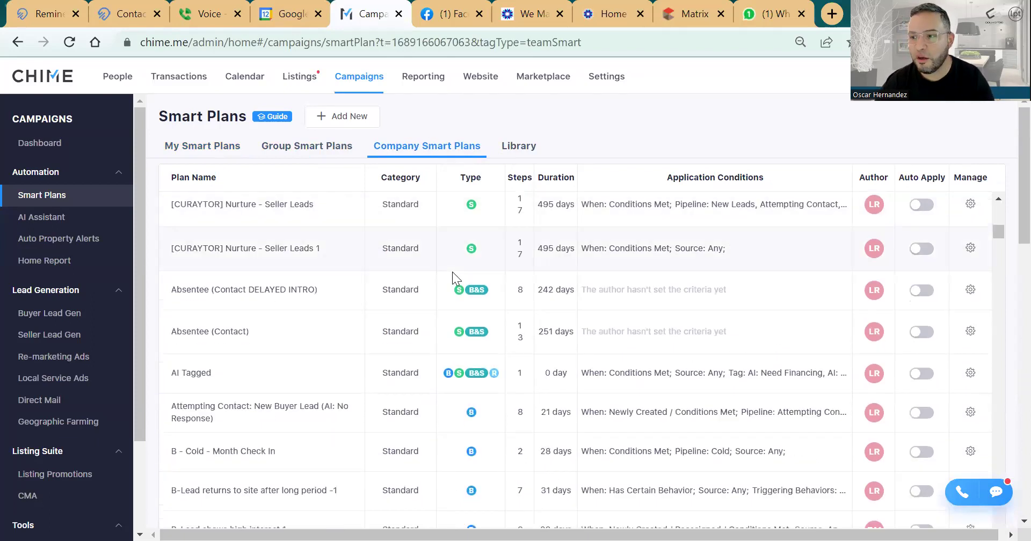
scroll(452, 272, down, 15)
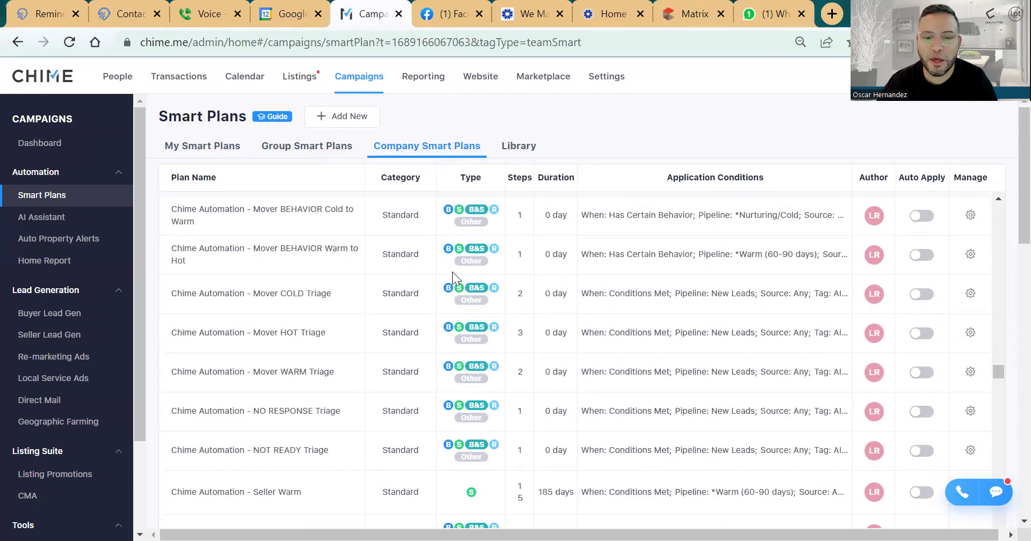
scroll(452, 271, down, 15)
scroll(452, 272, up, 10)
scroll(452, 272, up, 20)
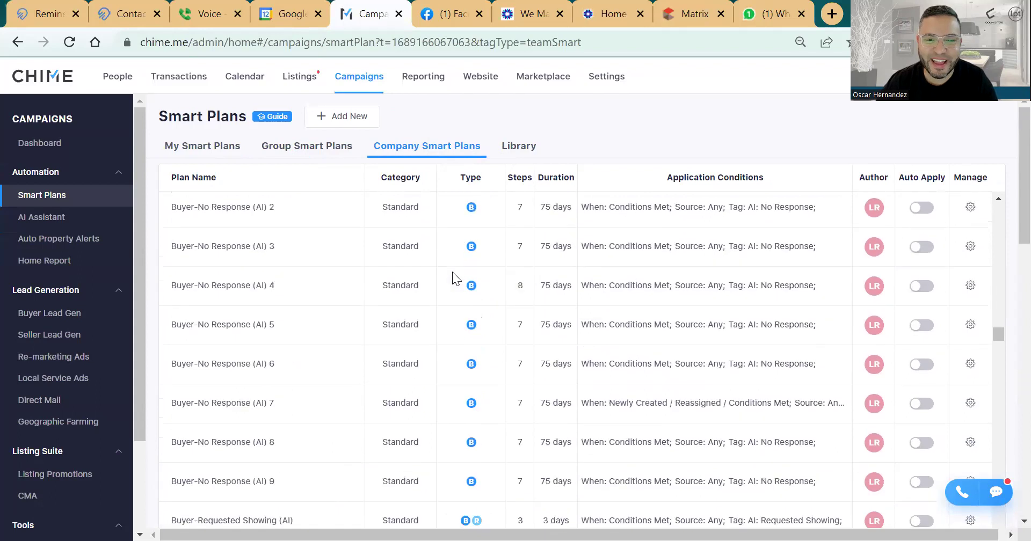
Browse the smart plan library and look over the ready-made plans available for import.
click(512, 150)
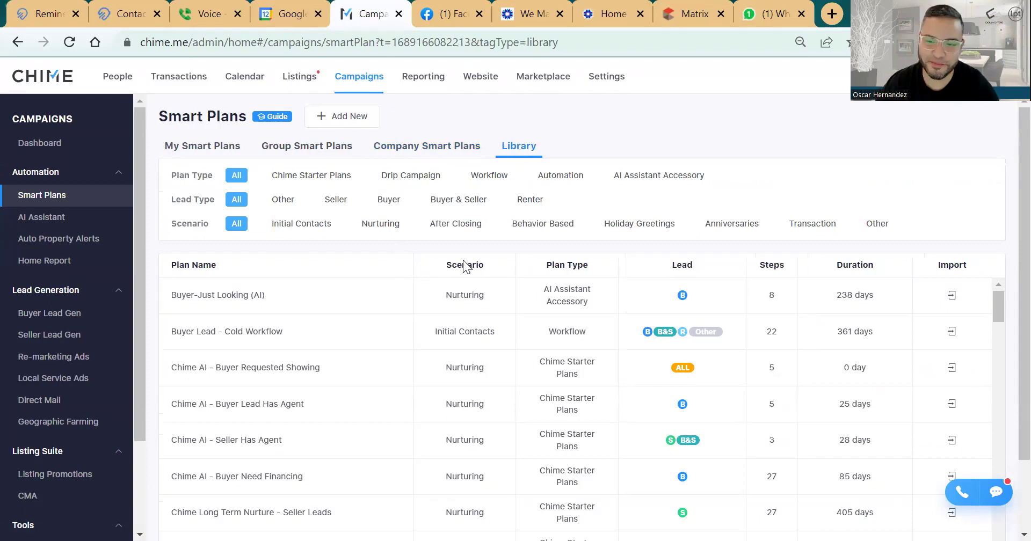
scroll(360, 260, down, 2)
scroll(359, 260, up, 1)
scroll(359, 260, down, 1)
scroll(383, 349, down, 6)
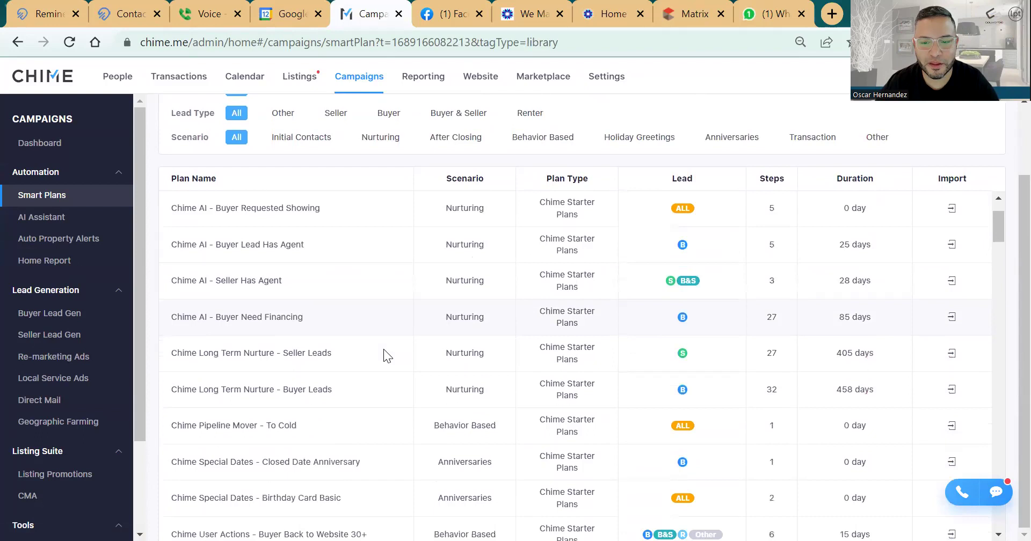
Filter the smart plan library to Drip Campaign plans for Buyer leads in the Initial Contacts scenario and look over the matching plans.
scroll(385, 356, up, 5)
scroll(384, 356, up, 2)
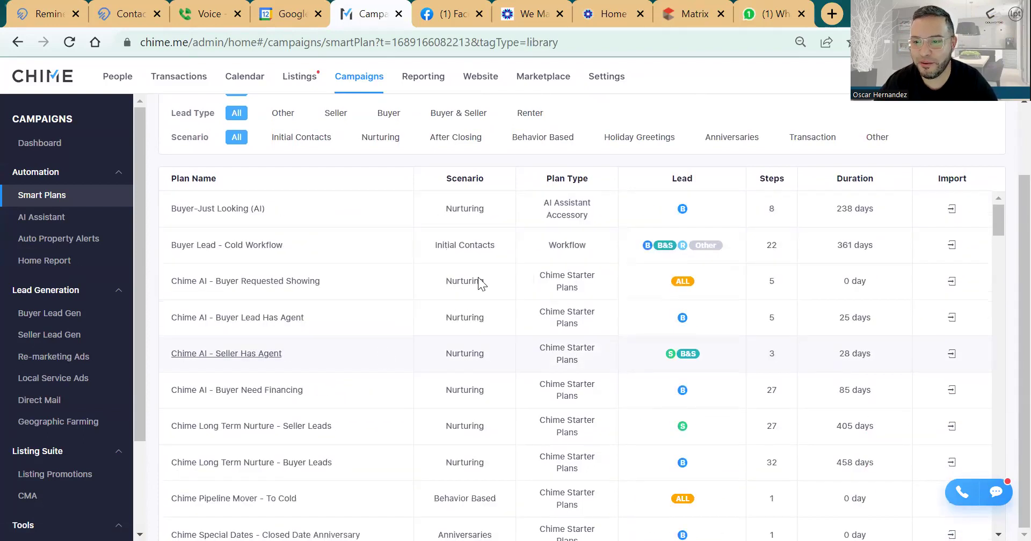
scroll(396, 148, up, 2)
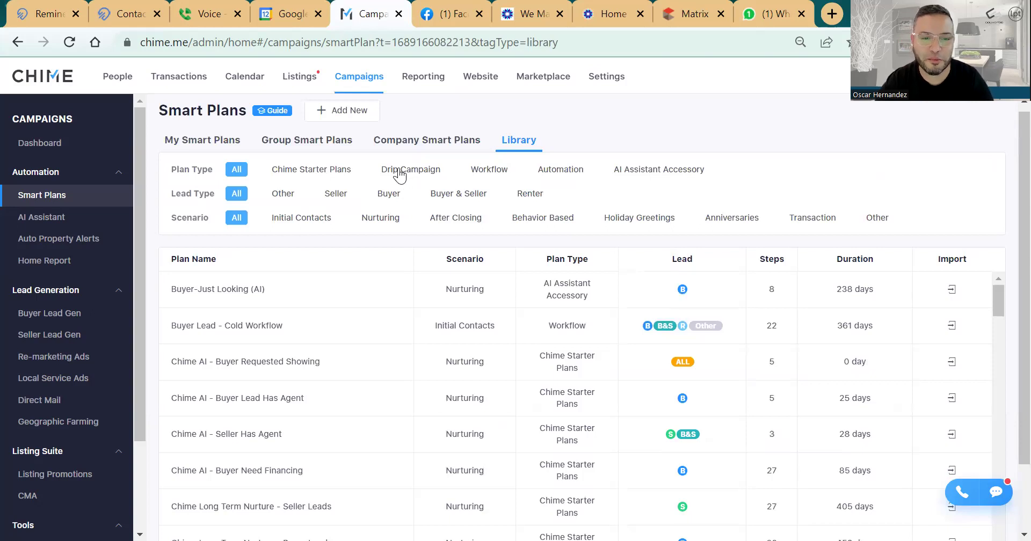
click(400, 173)
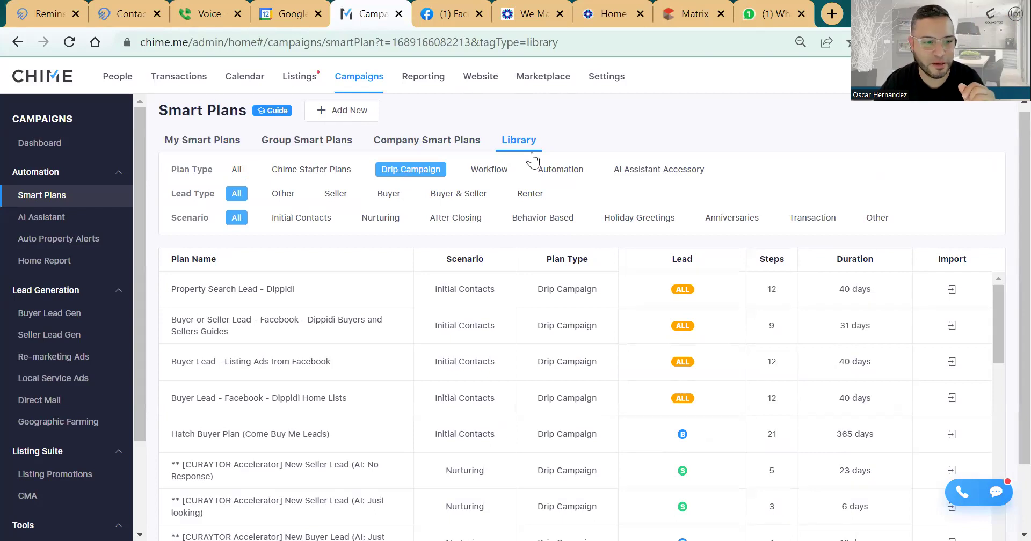
click(390, 194)
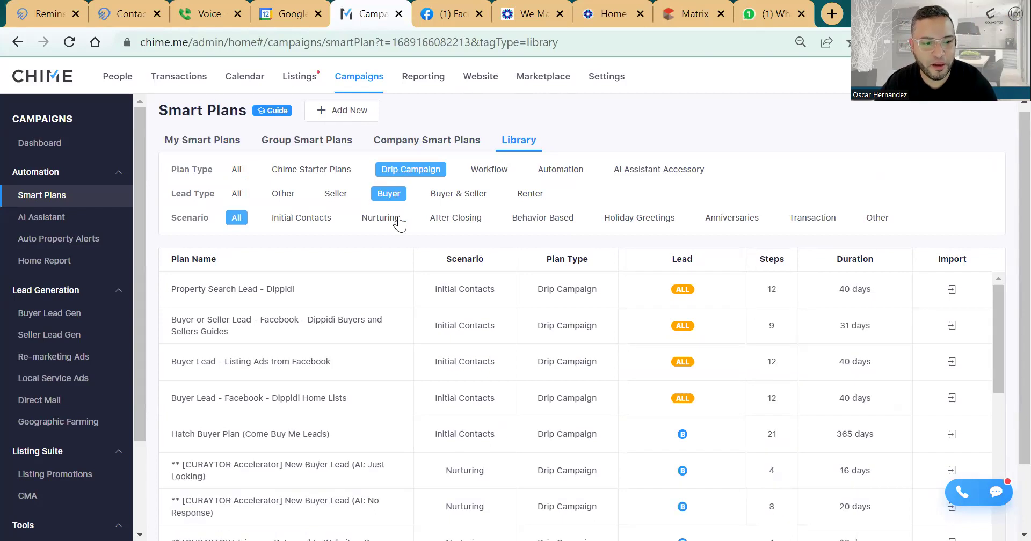
click(308, 224)
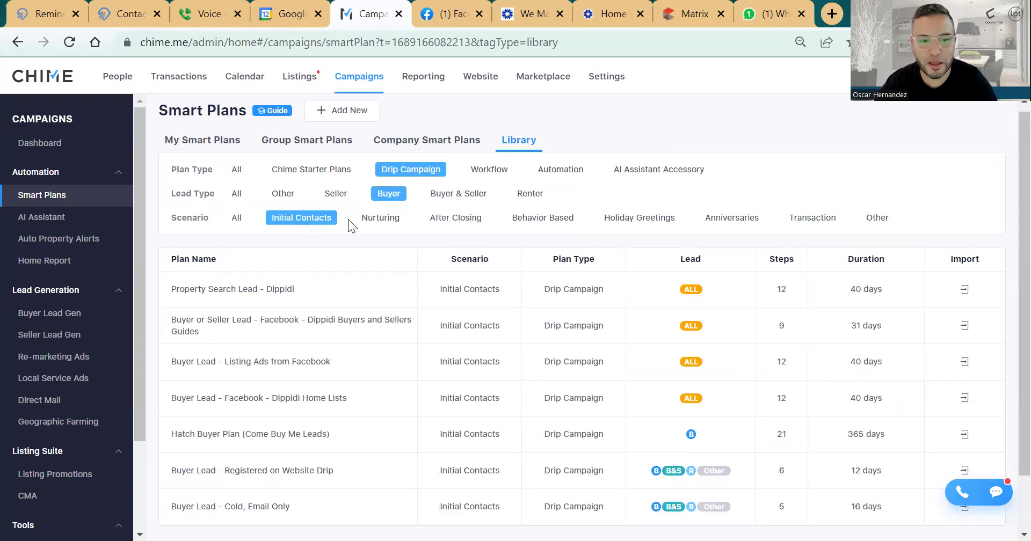
scroll(540, 370, down, 1)
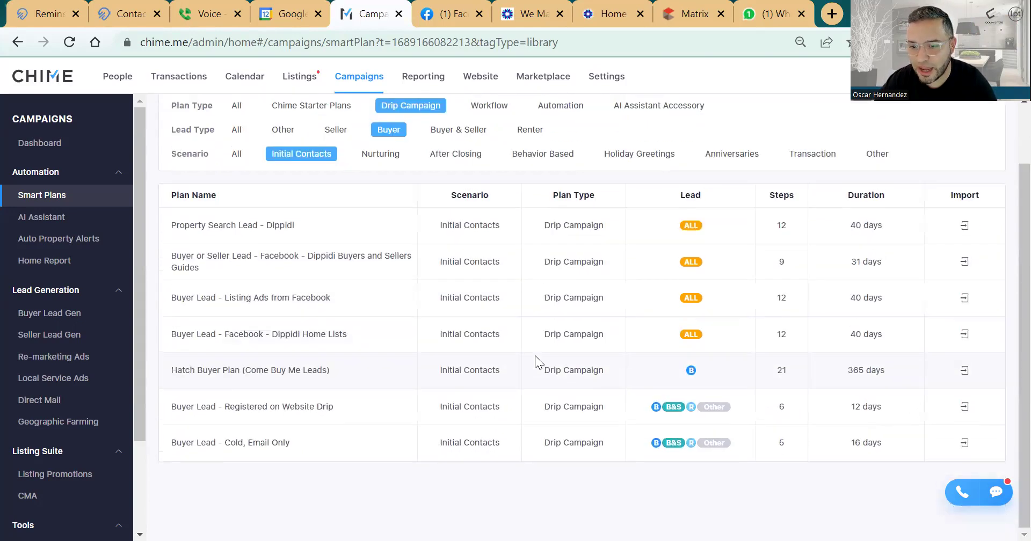
scroll(531, 359, up, 1)
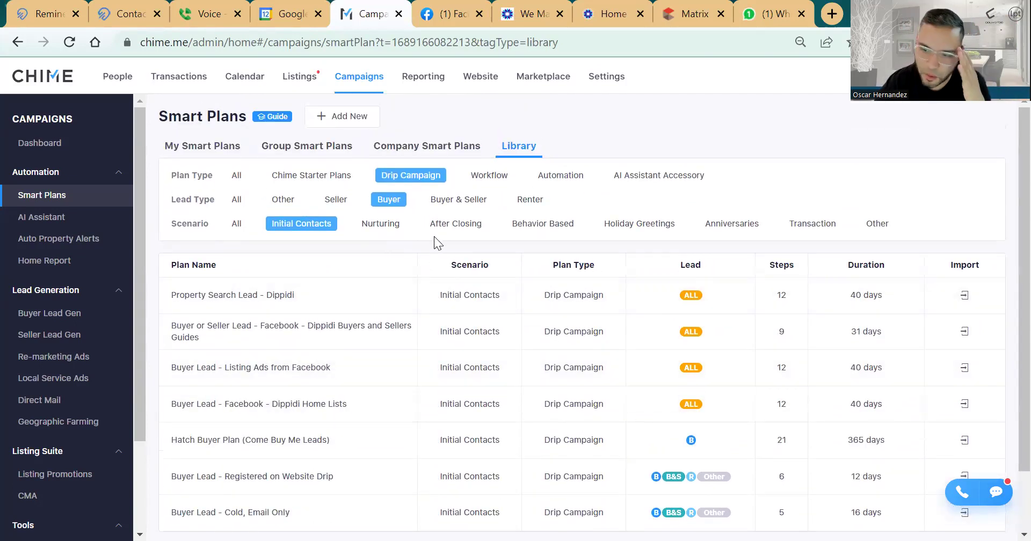
scroll(434, 243, down, 1)
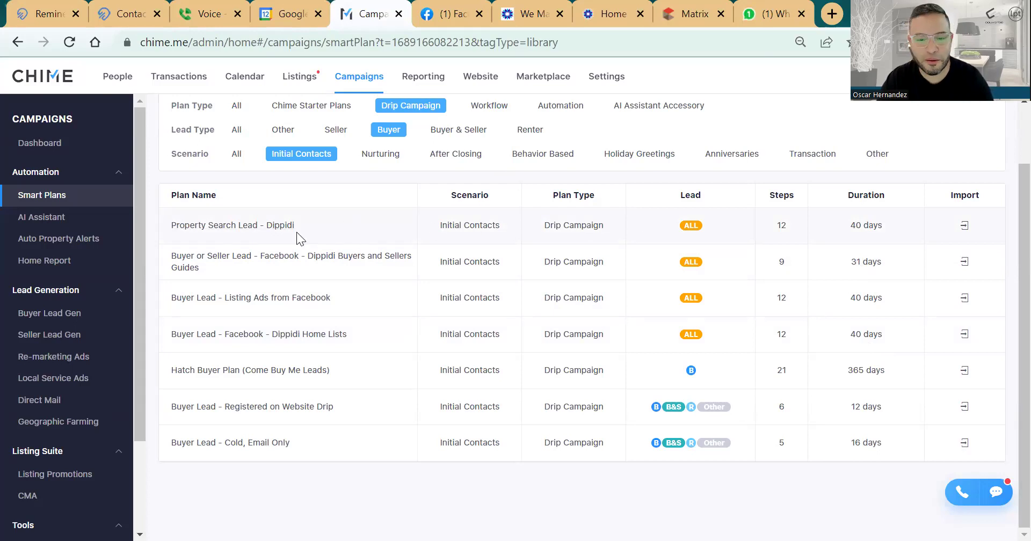
Preview the Property Search Lead - Dippidi plan and read its opening call and auto text, checking the sequence and wait times.
click(236, 228)
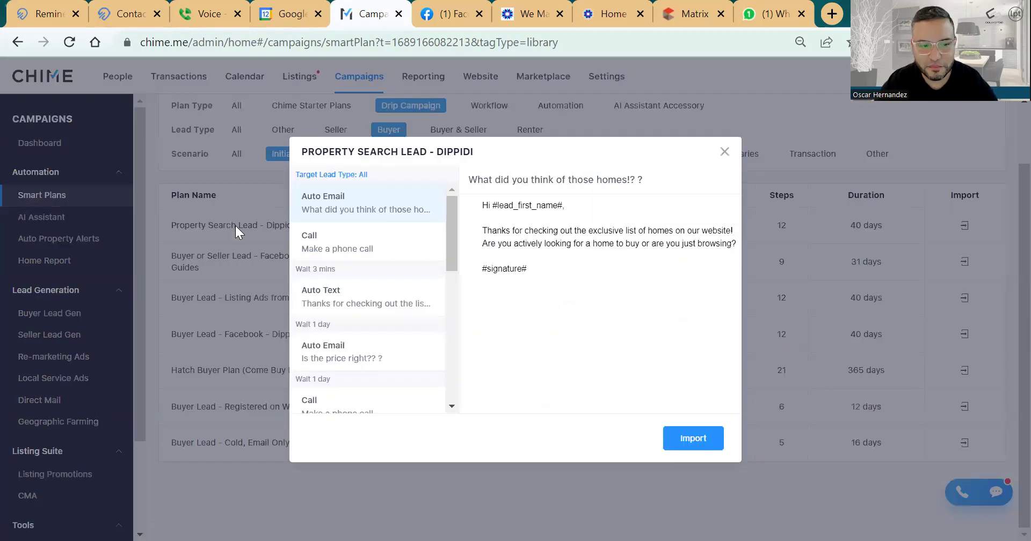
scroll(398, 248, down, 5)
scroll(397, 249, up, 5)
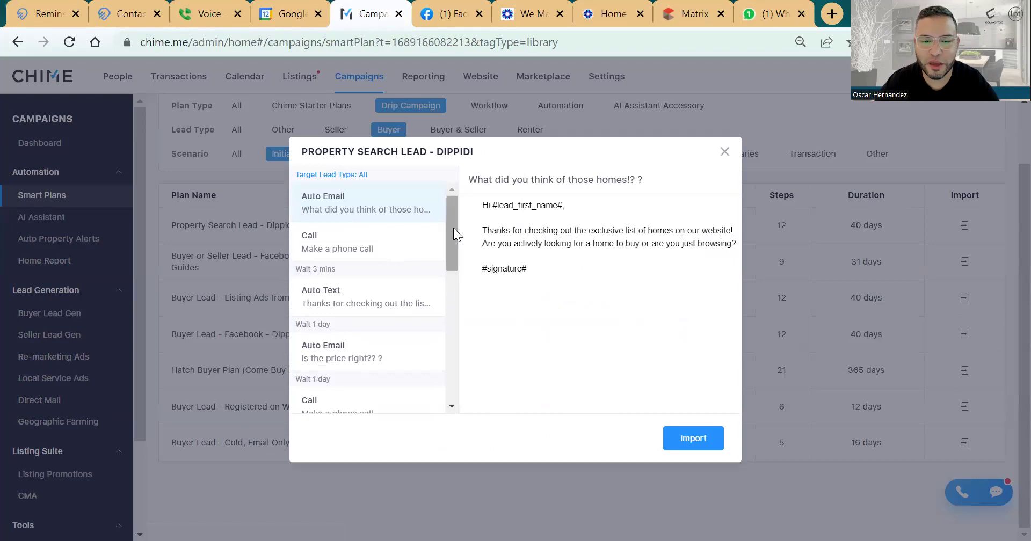
click(314, 247)
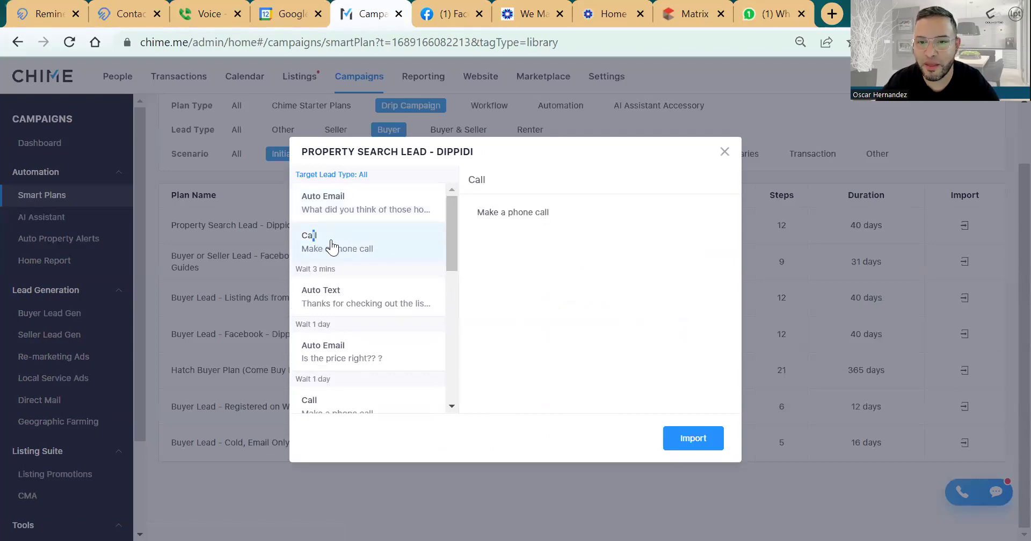
scroll(339, 236, down, 2)
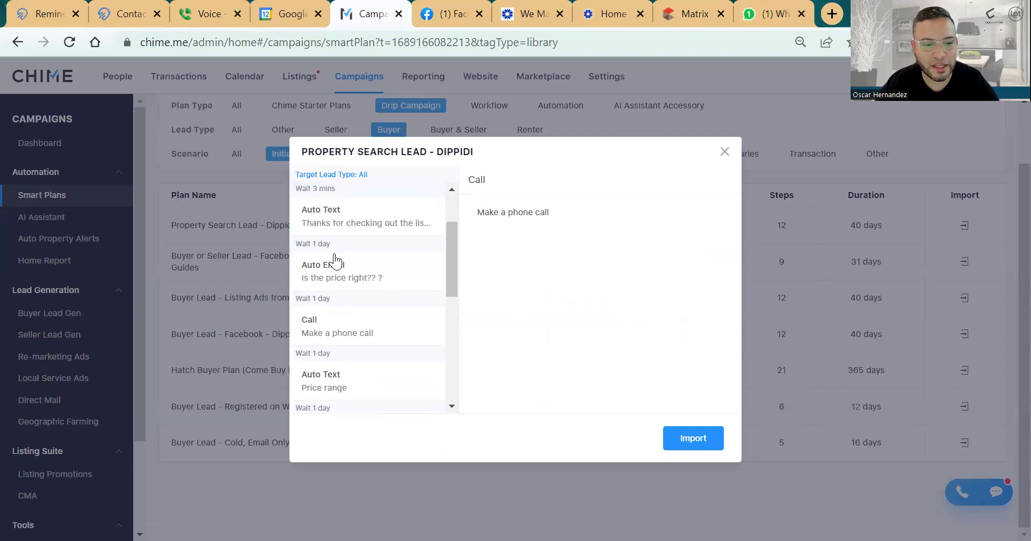
click(317, 222)
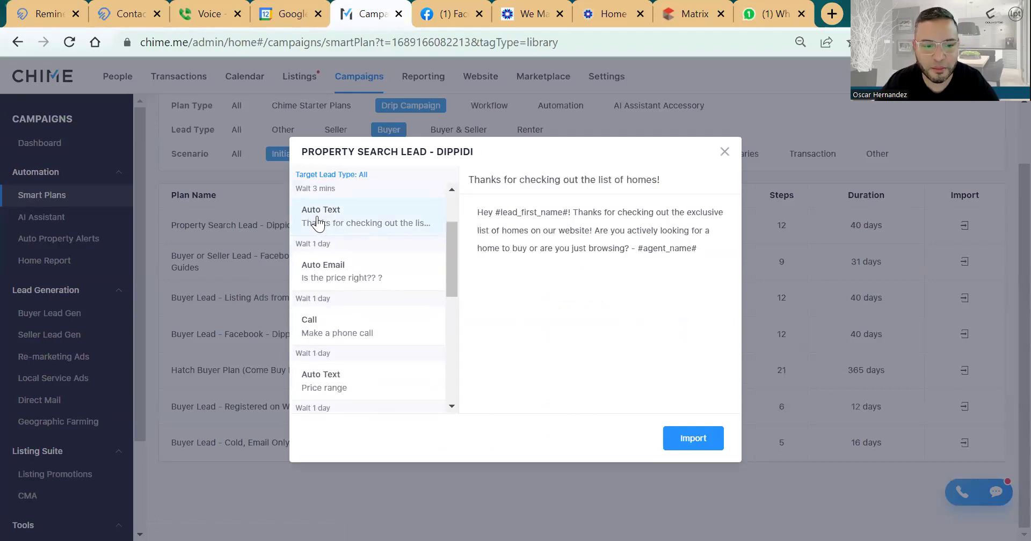
scroll(320, 225, down, 3)
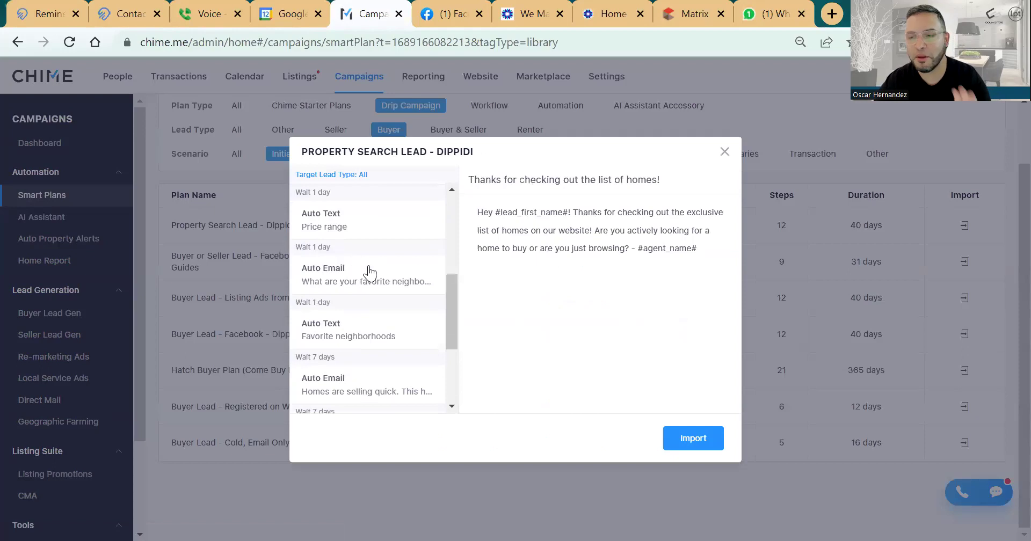
mouse_move(447, 295)
mouse_down()
mouse_move(448, 358)
mouse_move(451, 291)
mouse_up()
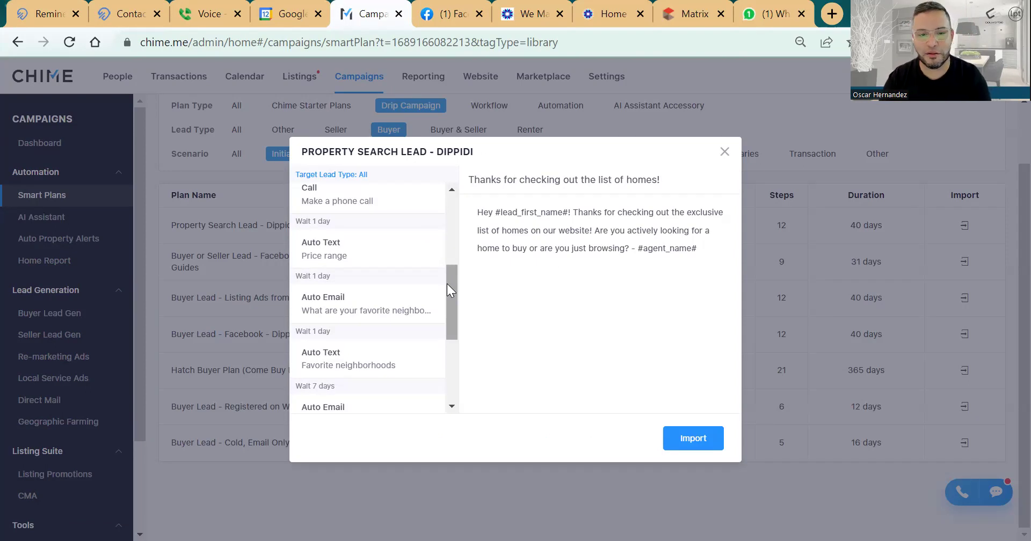
drag(447, 283, 452, 212)
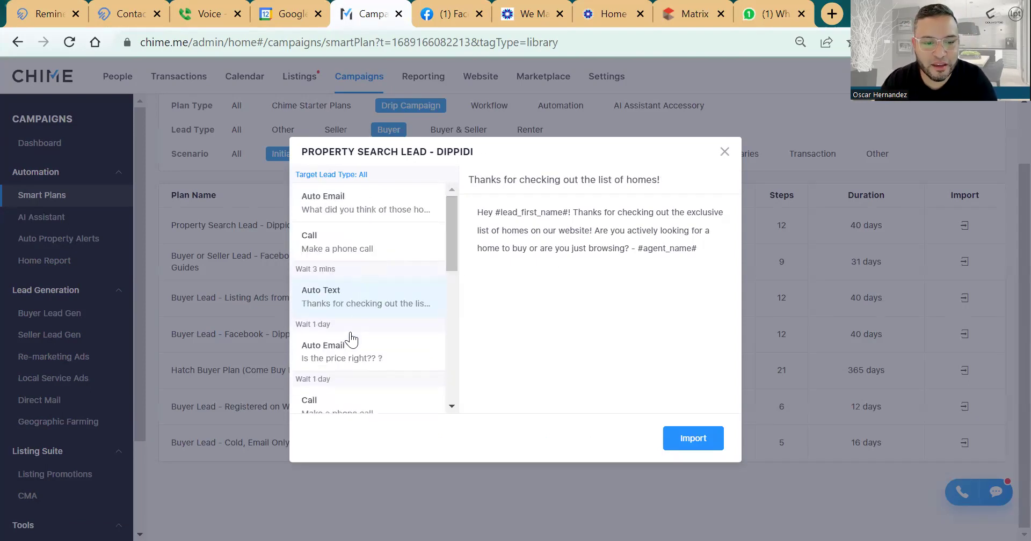
Read the plan's "Is the price right" email, second call and favorite neighborhoods email, and close the preview.
click(349, 352)
scroll(343, 346, down, 2)
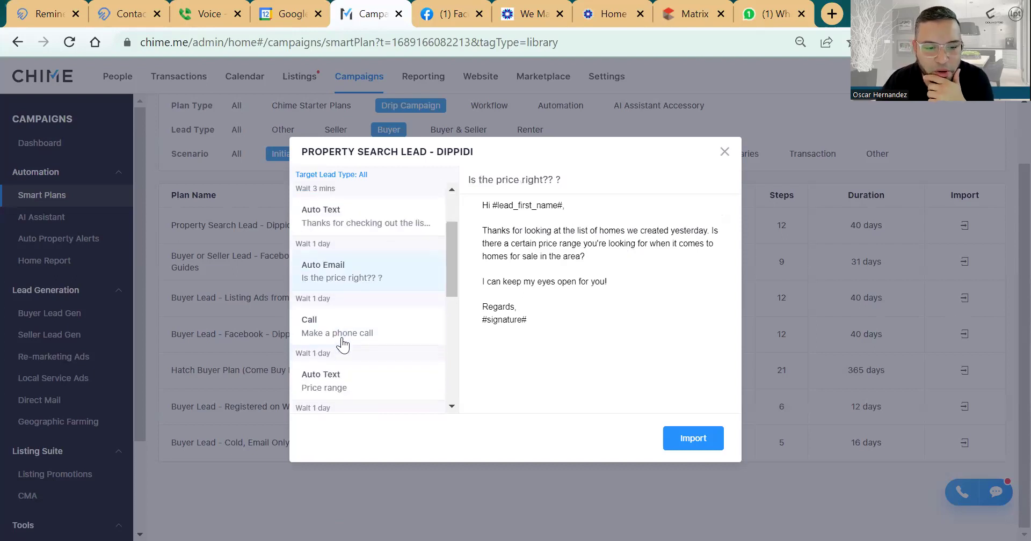
click(343, 335)
scroll(357, 341, down, 2)
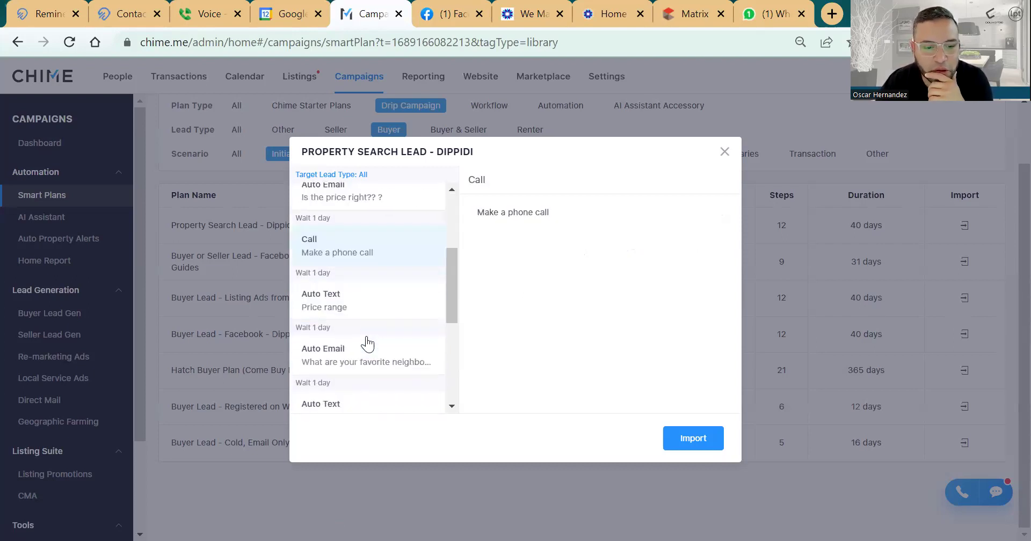
click(362, 370)
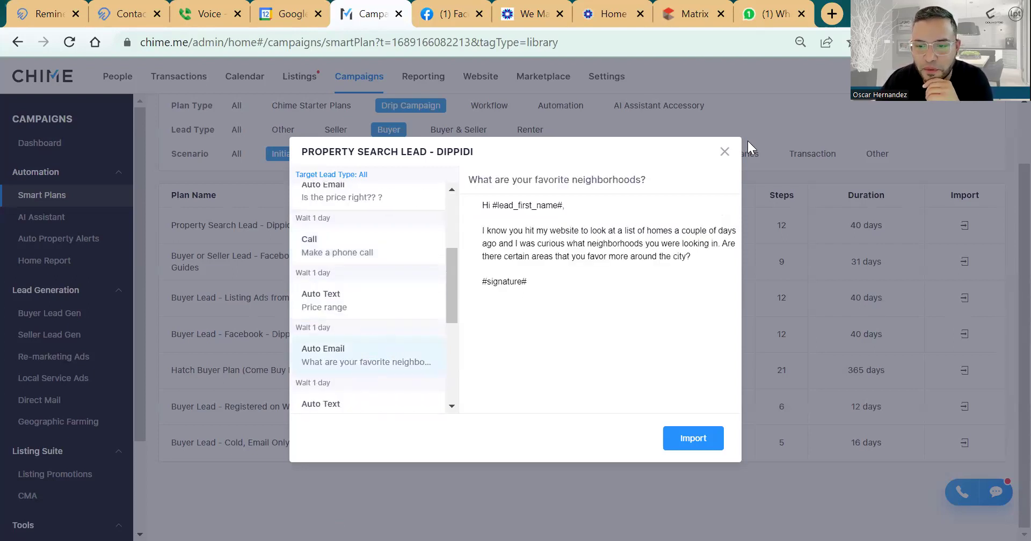
click(725, 153)
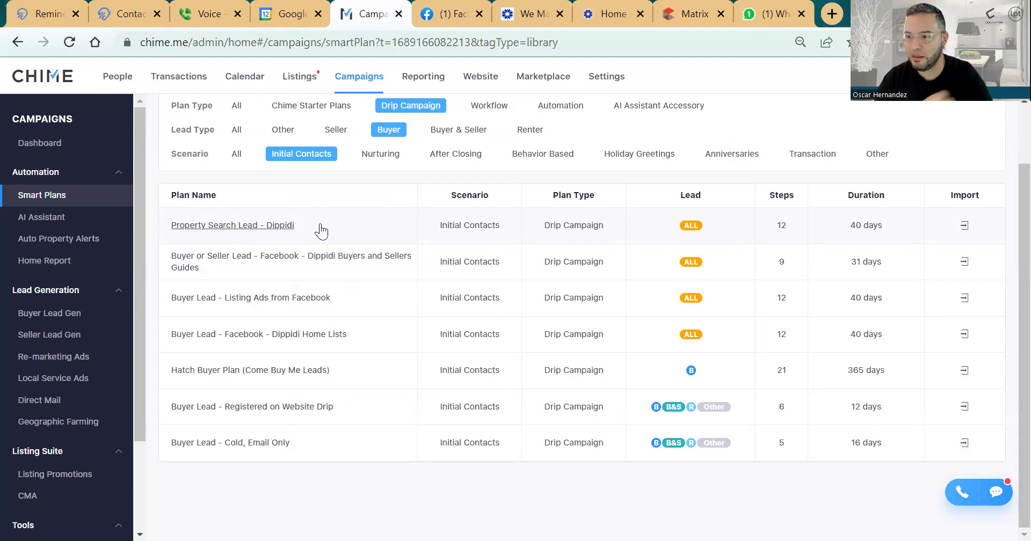
Open the import form for the Property Search Lead - Dippidi plan and check its name and target lead type options.
click(964, 226)
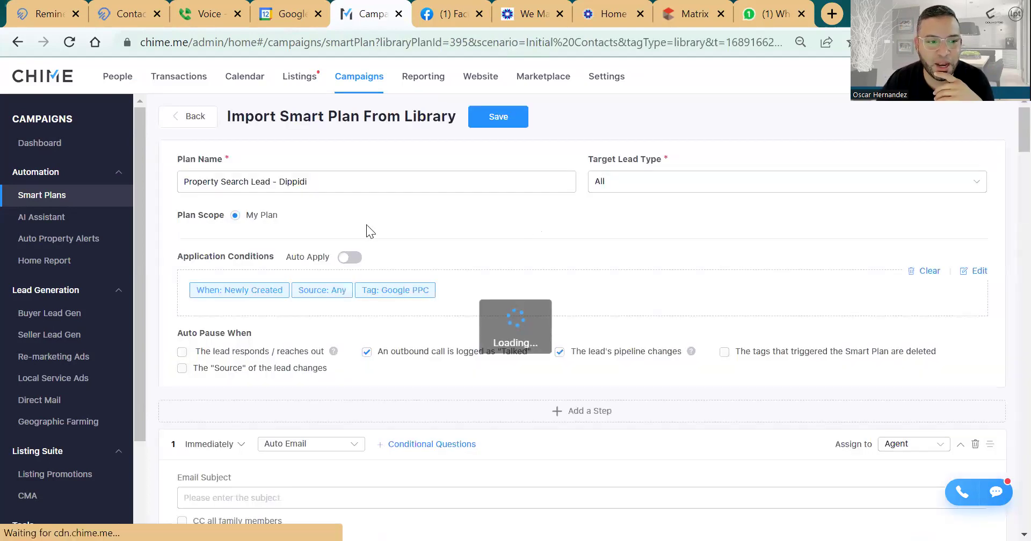
click(415, 182)
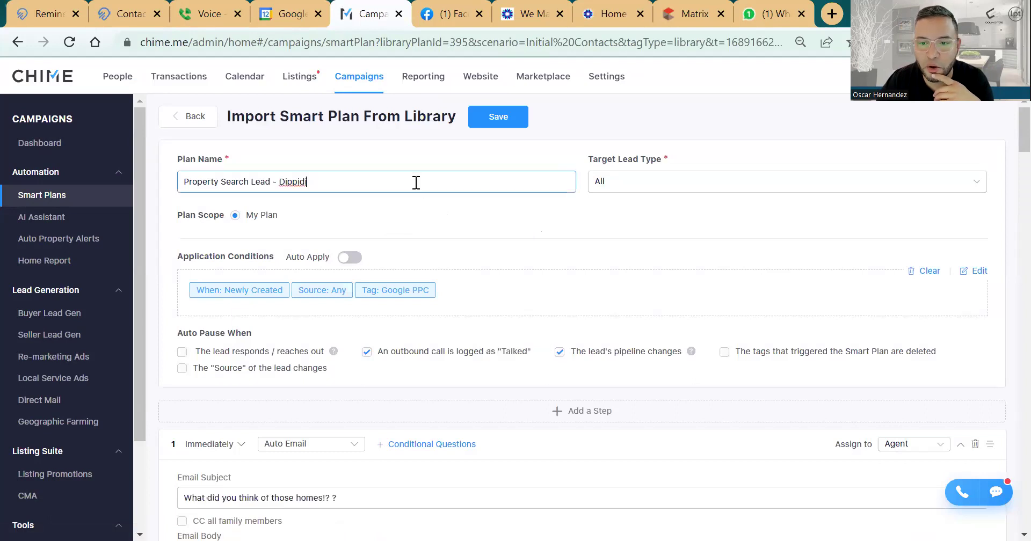
click(620, 182)
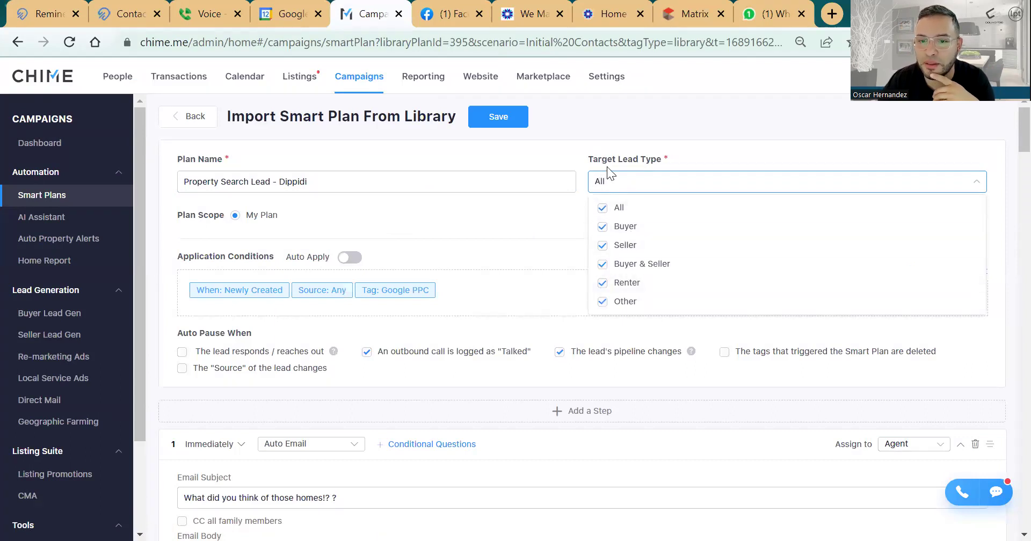
click(627, 187)
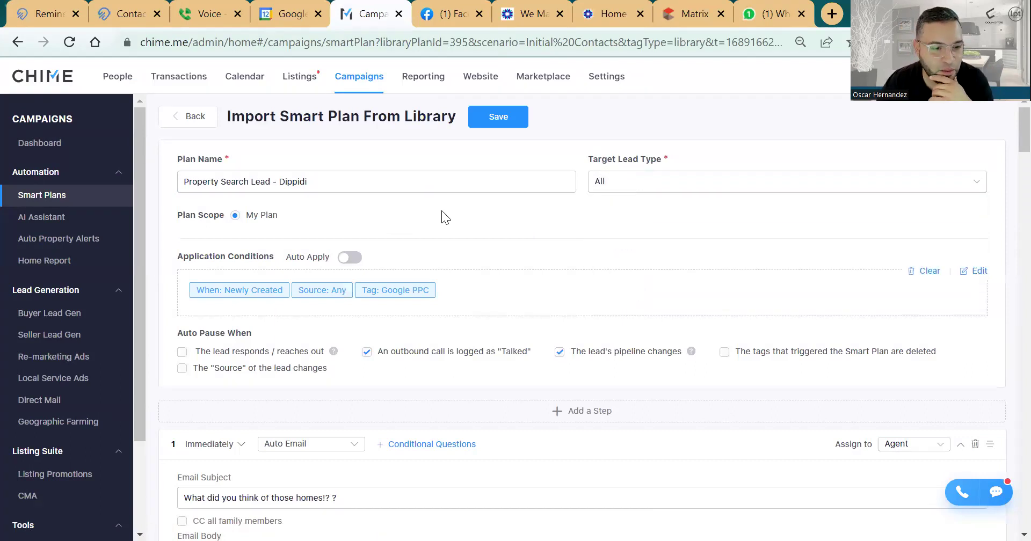
Examine the import's When, Source and Tag application conditions, and switch Auto Apply on and back off.
scroll(432, 217, down, 1)
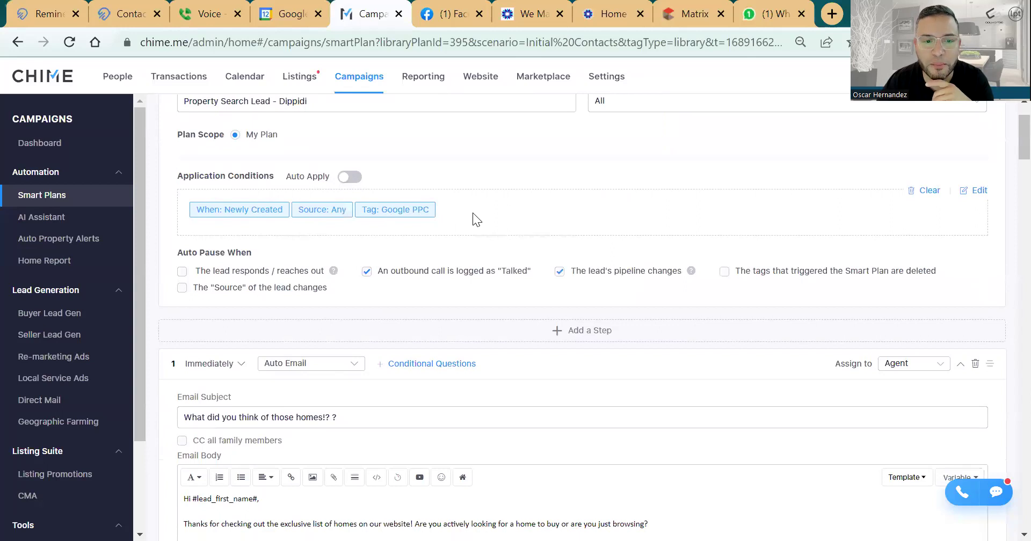
drag(461, 214, 223, 213)
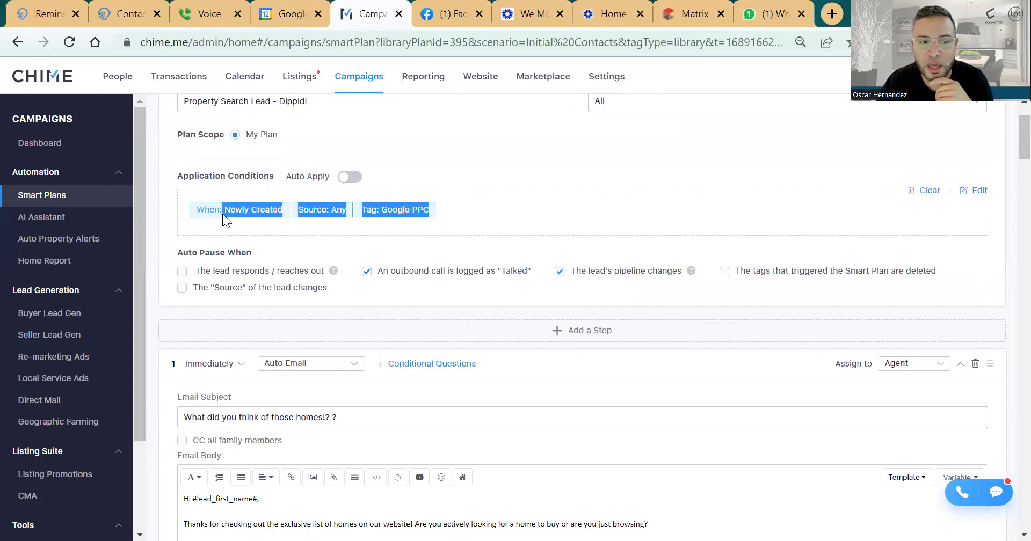
click(183, 233)
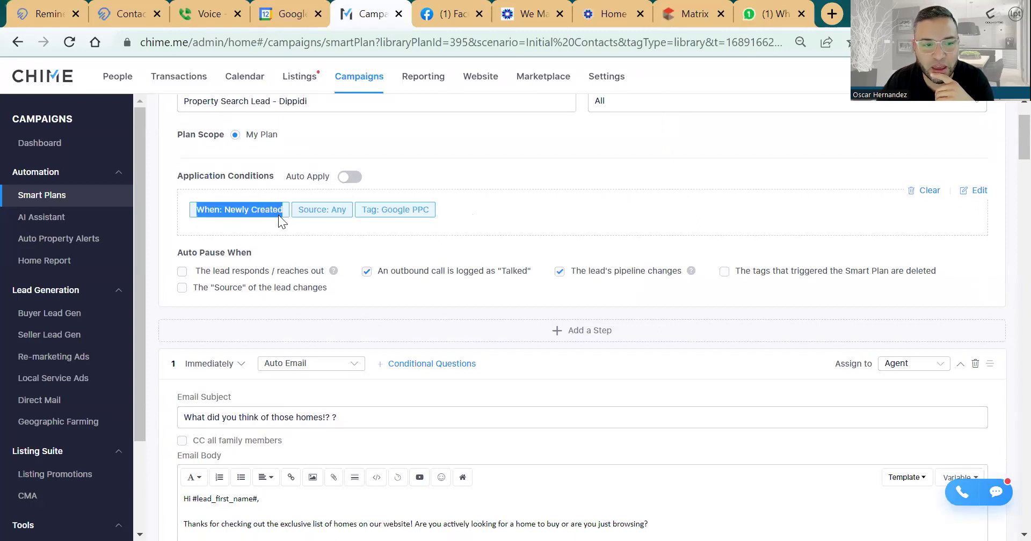
double_click(342, 216)
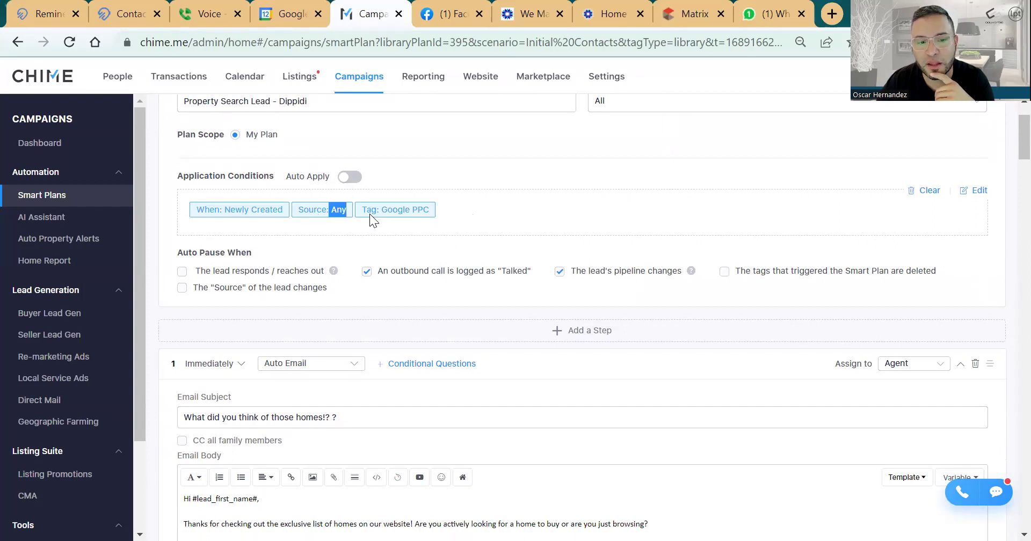
drag(369, 214, 449, 212)
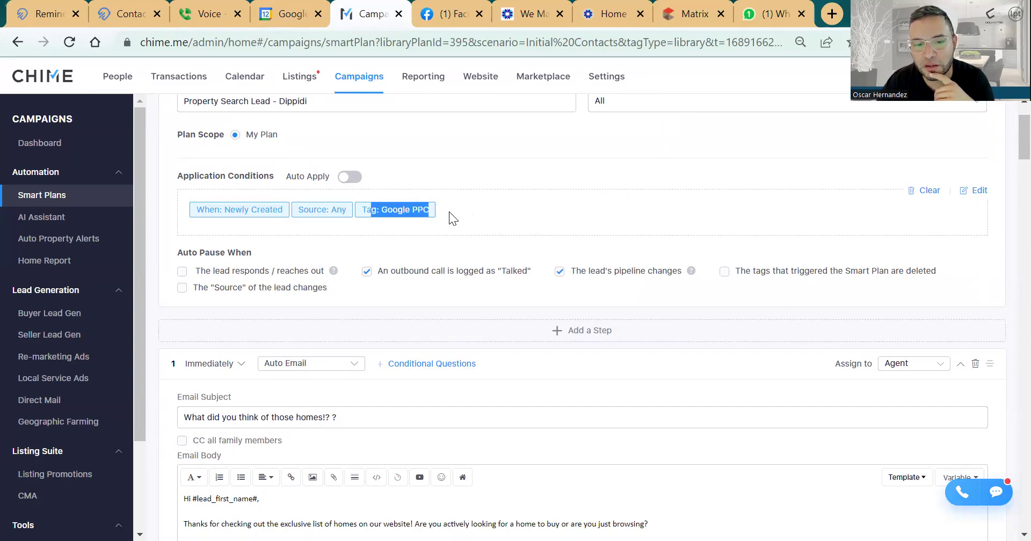
click(348, 178)
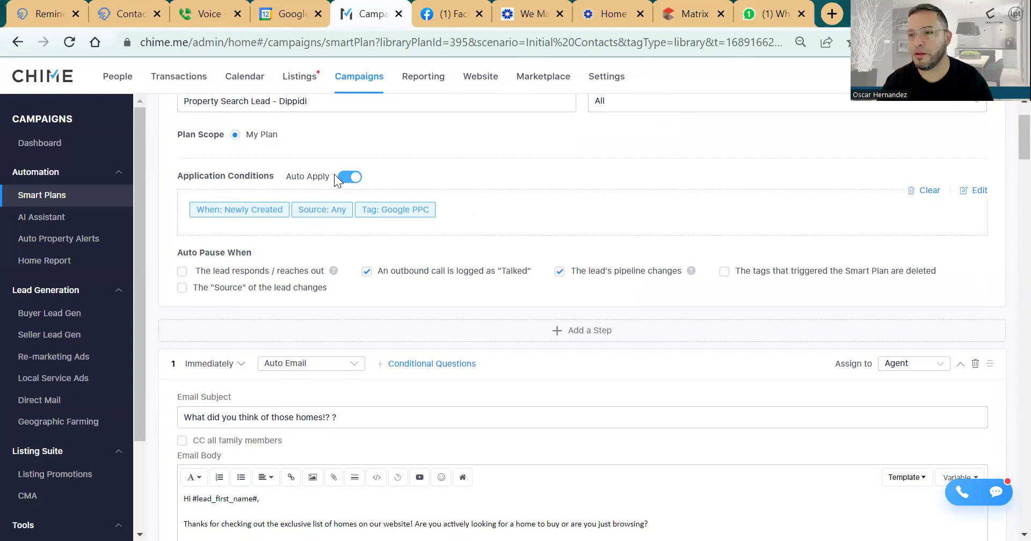
click(348, 180)
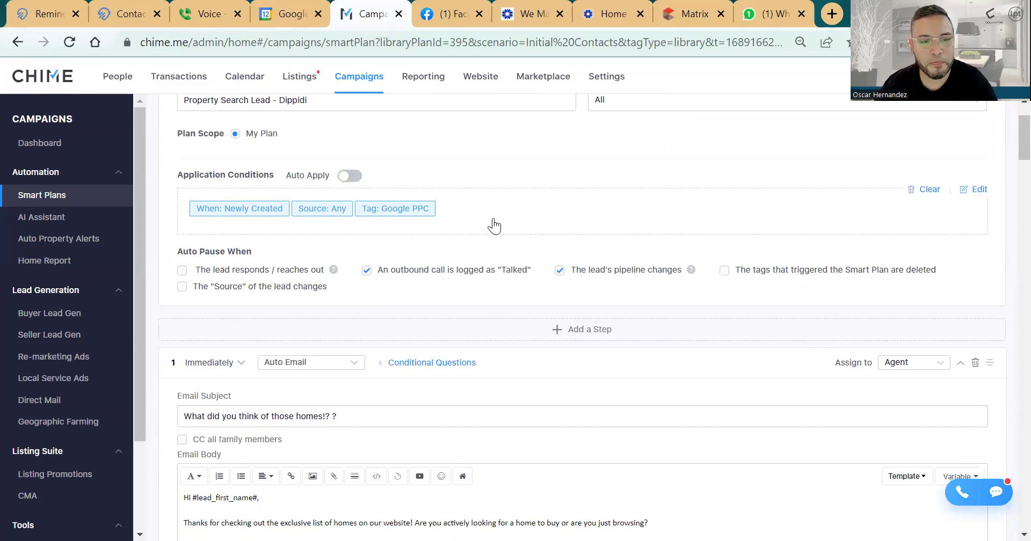
Look through the imported plan's editable steps and highlight the subject line of the first auto email.
scroll(492, 218, down, 5)
scroll(474, 221, down, 20)
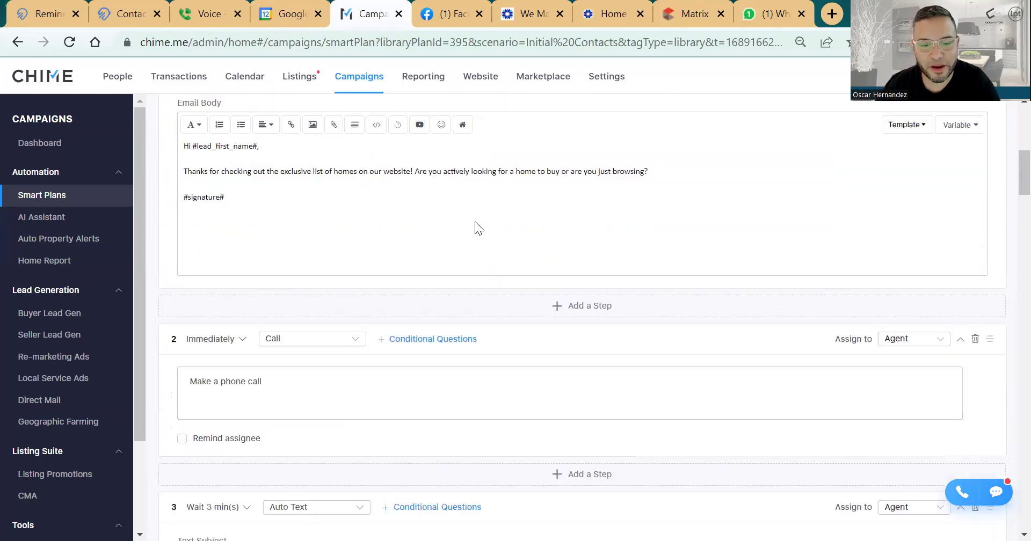
scroll(475, 221, up, 20)
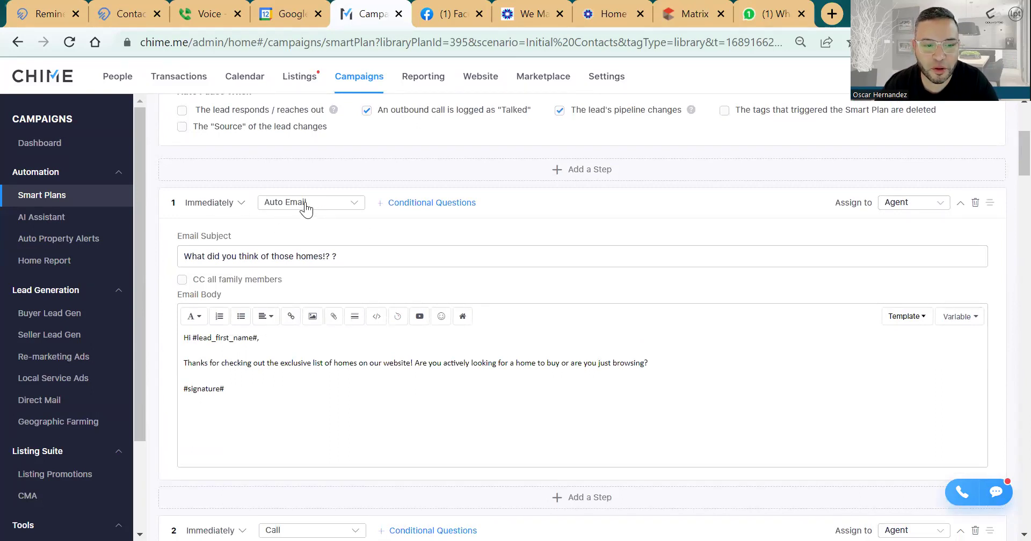
click(329, 256)
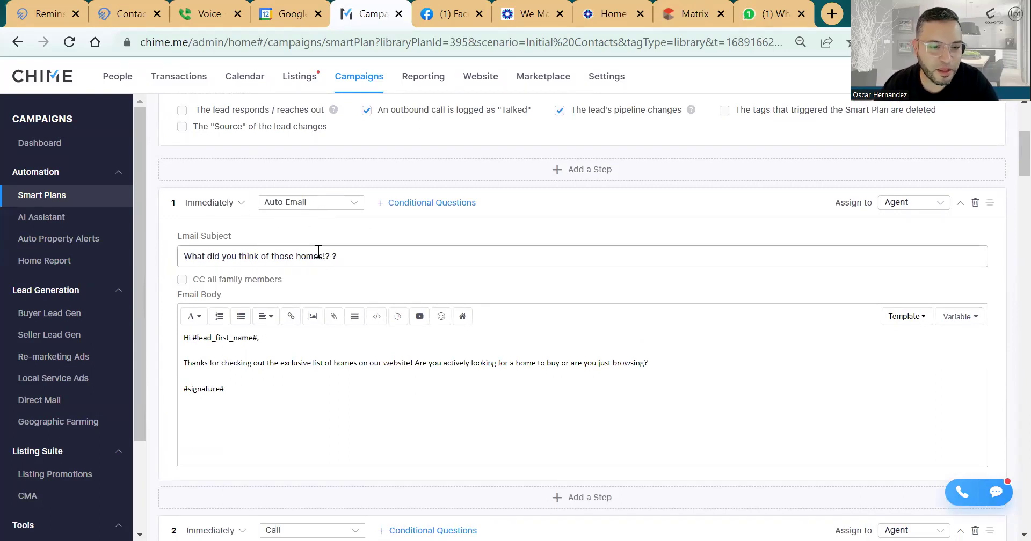
triple_click(340, 253)
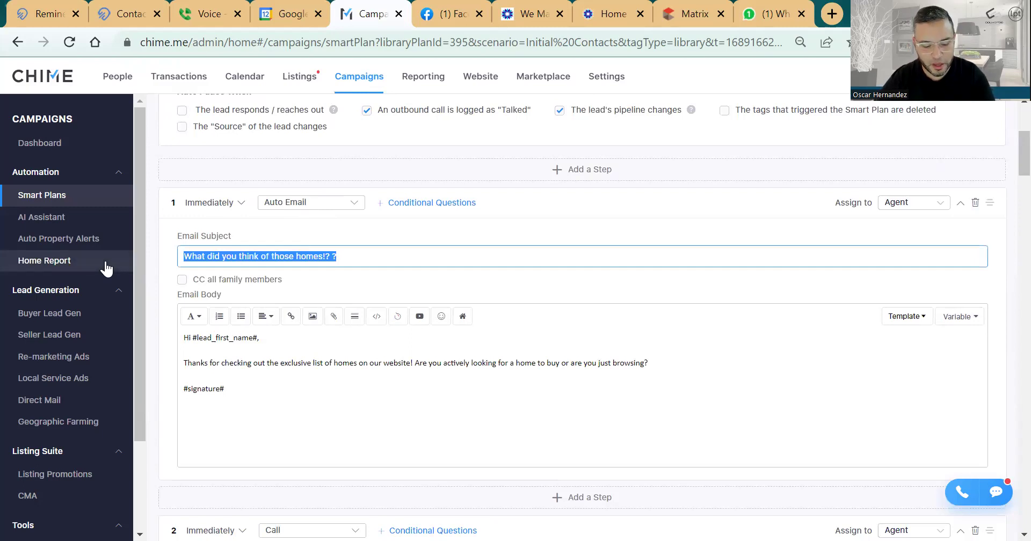
Replace the first auto email's subject with "¿Qué opinas de estas casas?".
text(¿QUÉ )
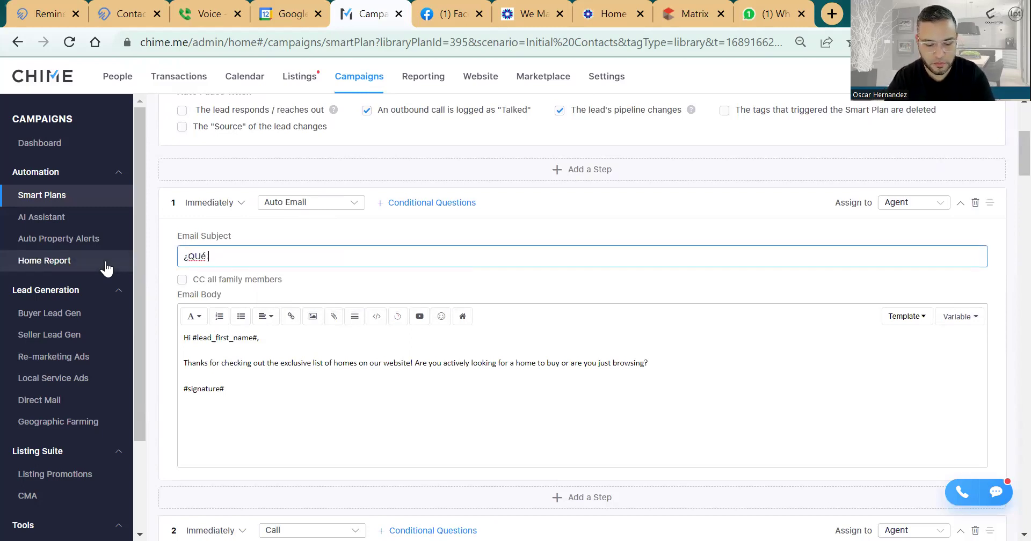
text(opinas de estas csa)
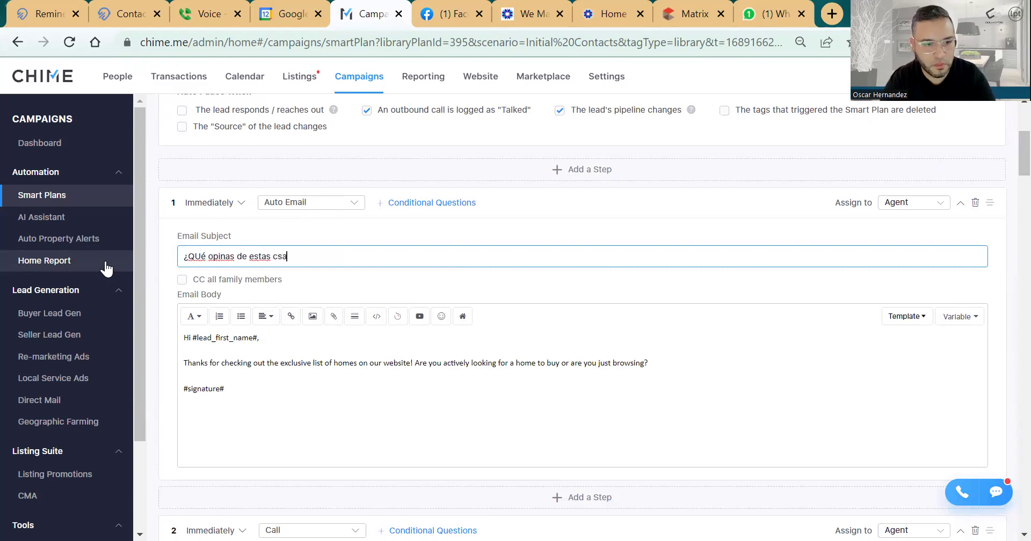
key(BackSpace)
key(BackSpace)
text(asas?)
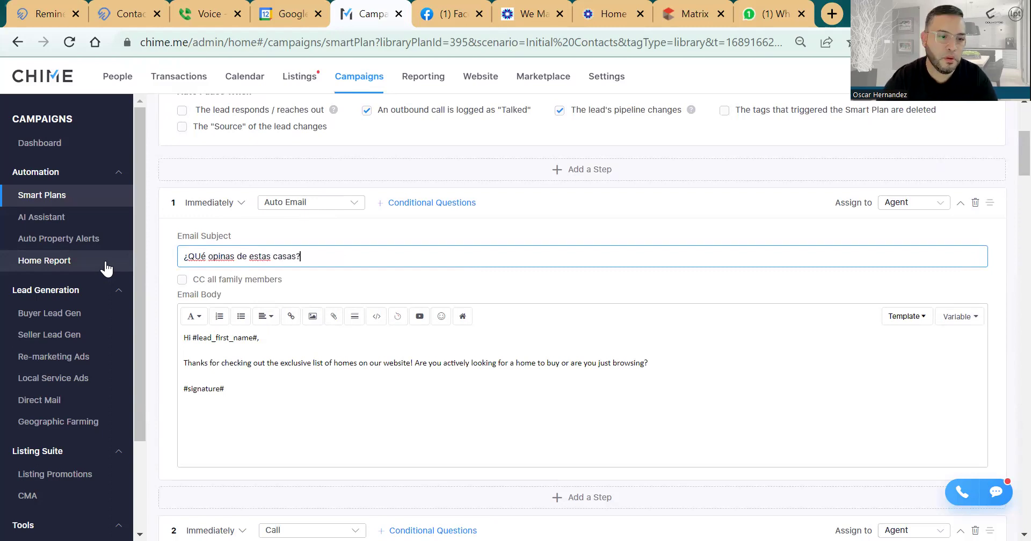
key(BackSpace)
text(u)
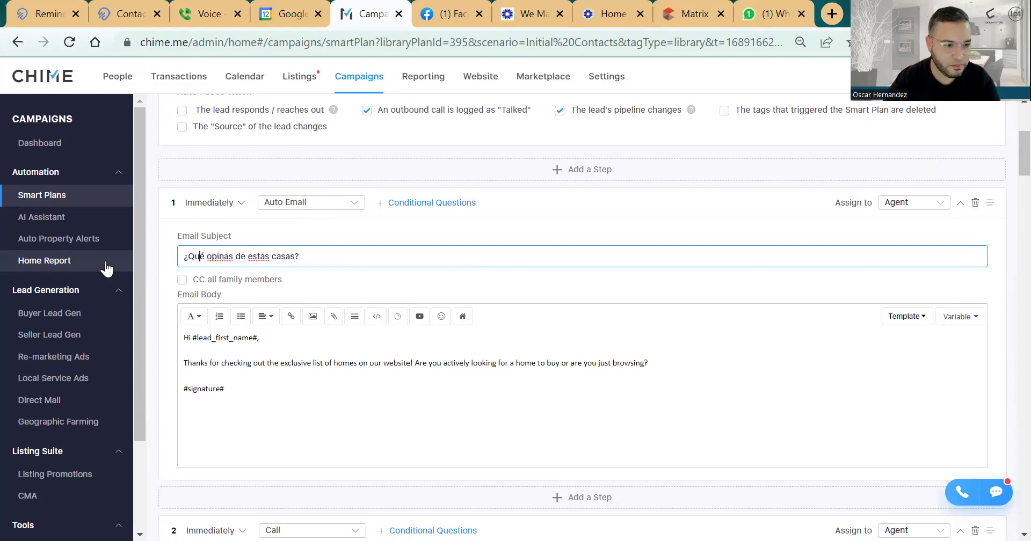
Change the first auto email's greeting word before the lead's first name variable to "Hola".
scroll(187, 279, down, 2)
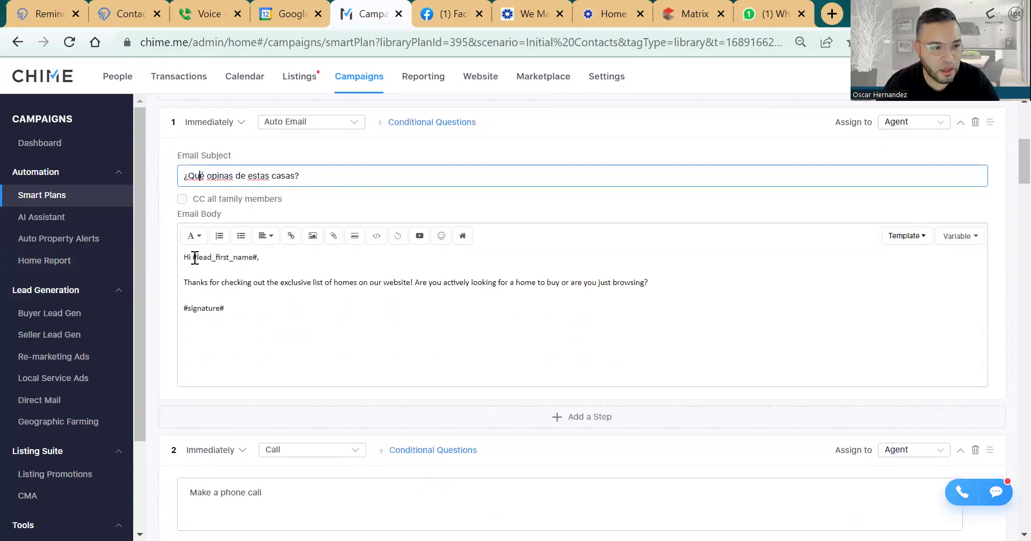
double_click(188, 257)
text(Hola)
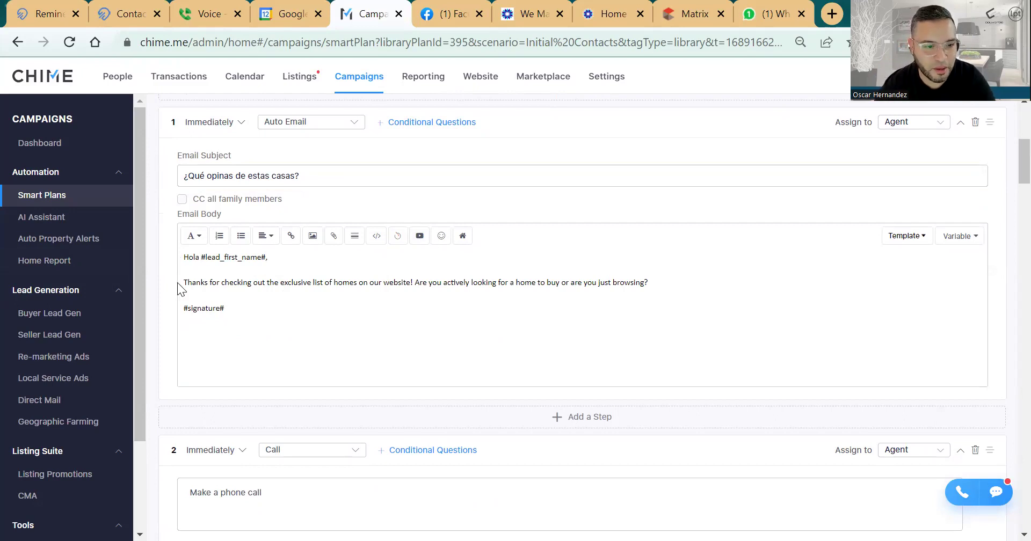
Highlight the first email's body sentence and look over the following call and auto text steps.
triple_click(209, 283)
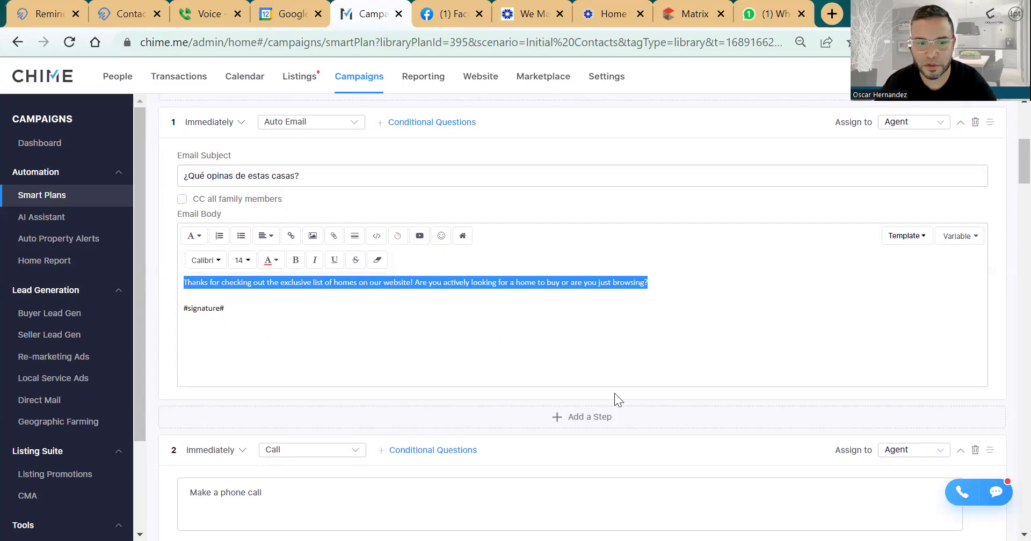
scroll(376, 333, down, 3)
scroll(330, 323, down, 5)
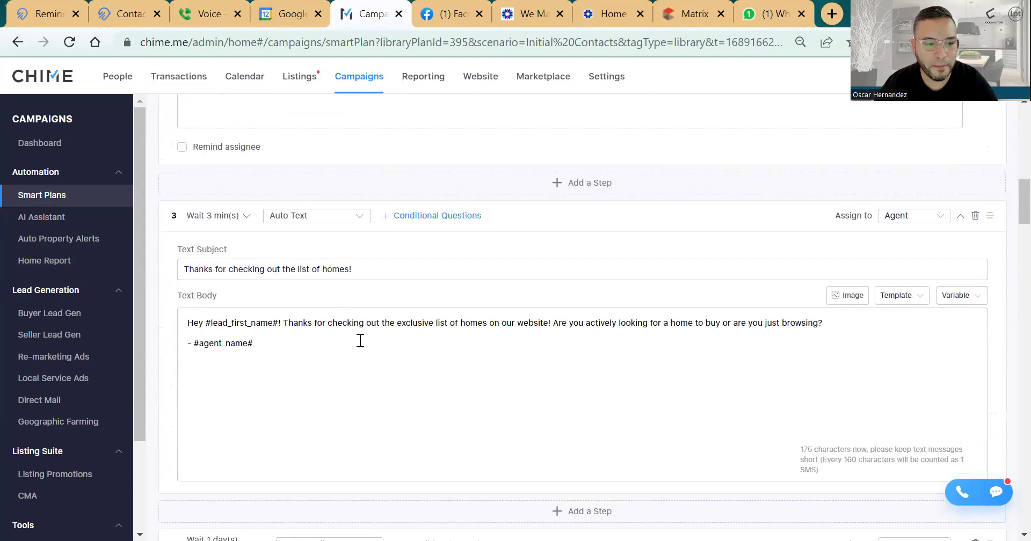
scroll(356, 330, down, 2)
scroll(355, 327, up, 8)
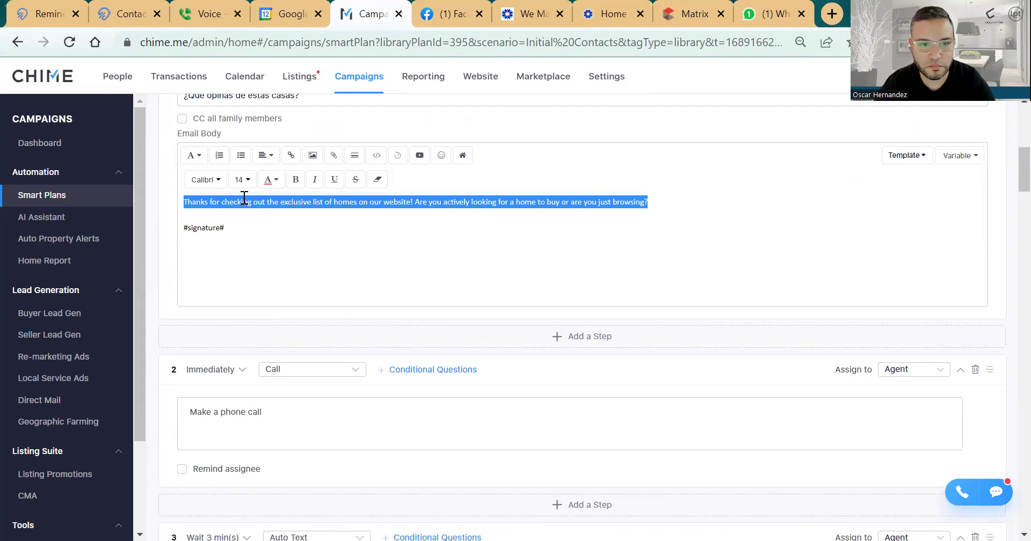
scroll(397, 194, up, 2)
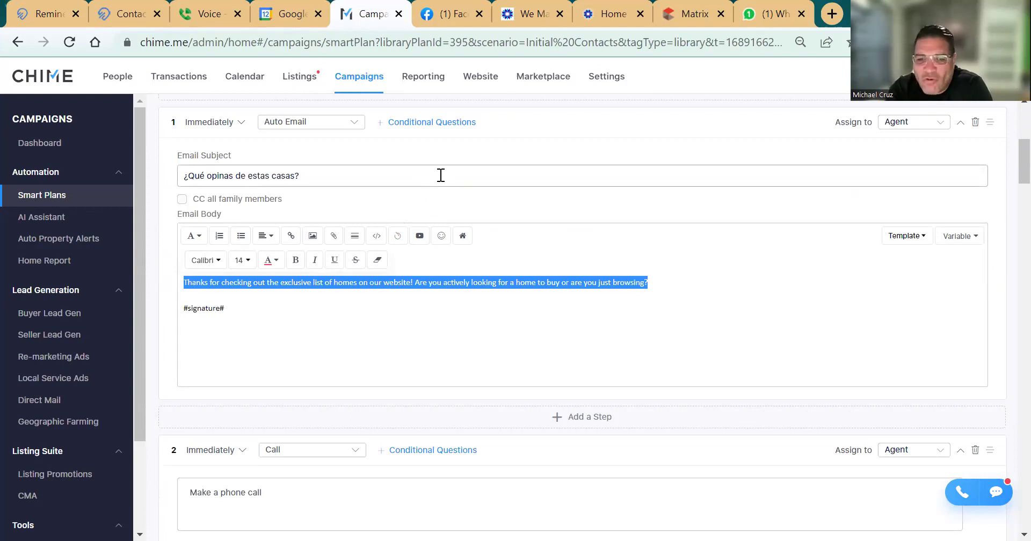
View the first email body's HTML source, restore the formatted view, and look through the remaining plan steps to the end.
click(375, 239)
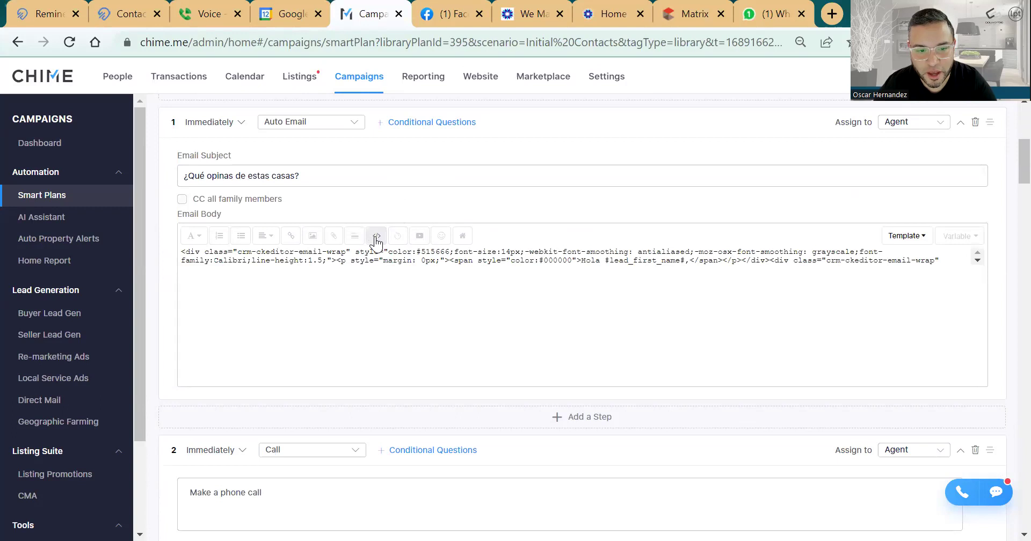
click(378, 239)
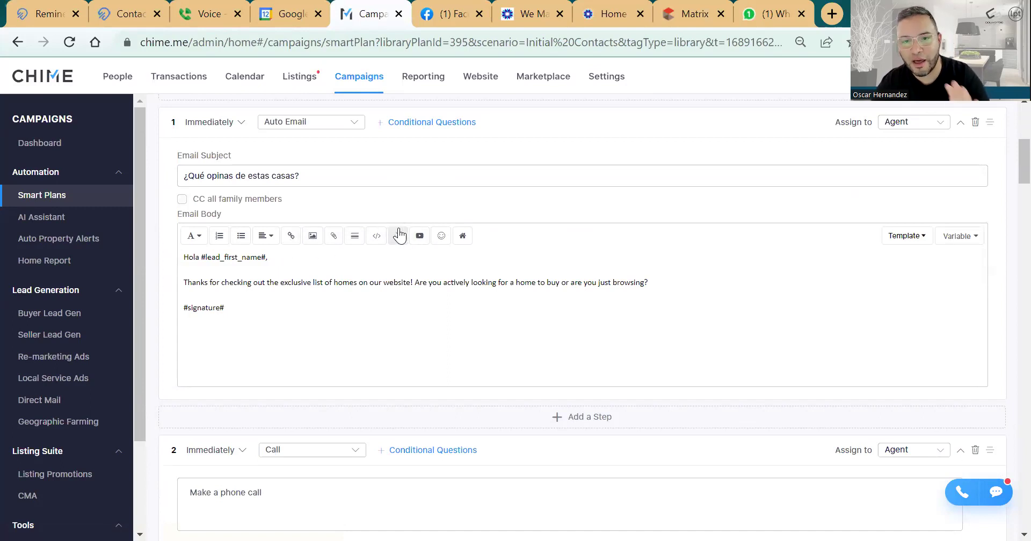
scroll(398, 234, down, 15)
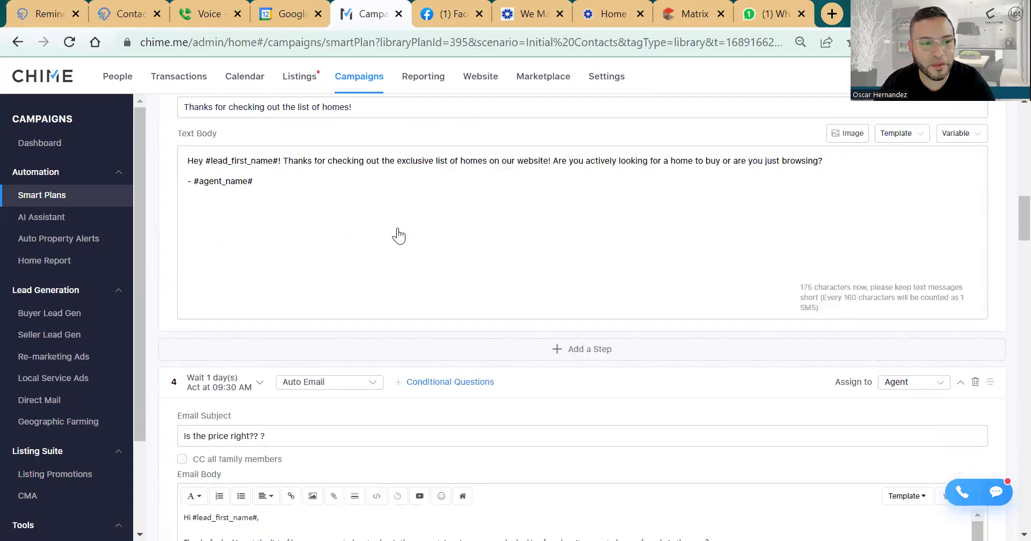
scroll(398, 227, down, 15)
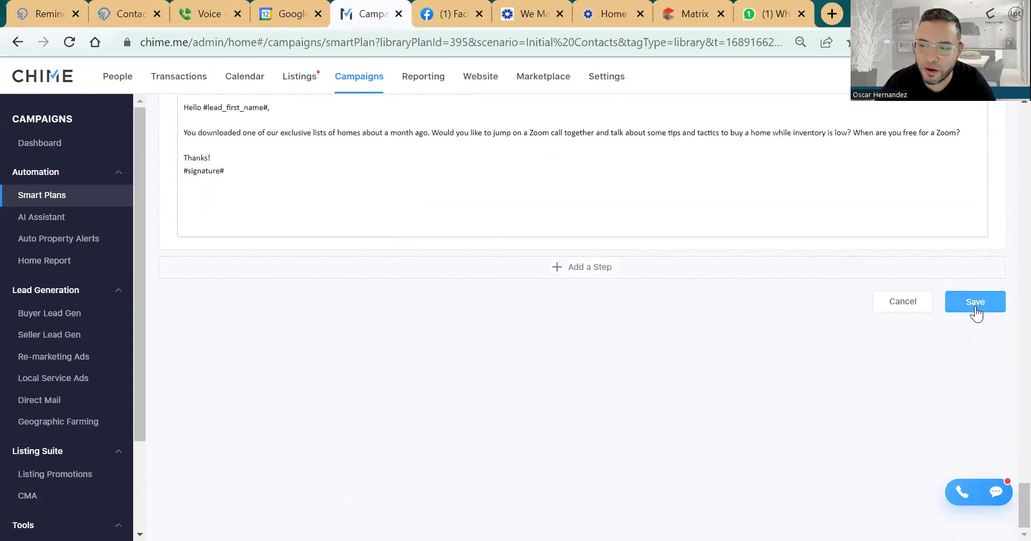
Leave the import without saving and view the My Smart Plans and Company Smart Plans lists.
key(alt+Left)
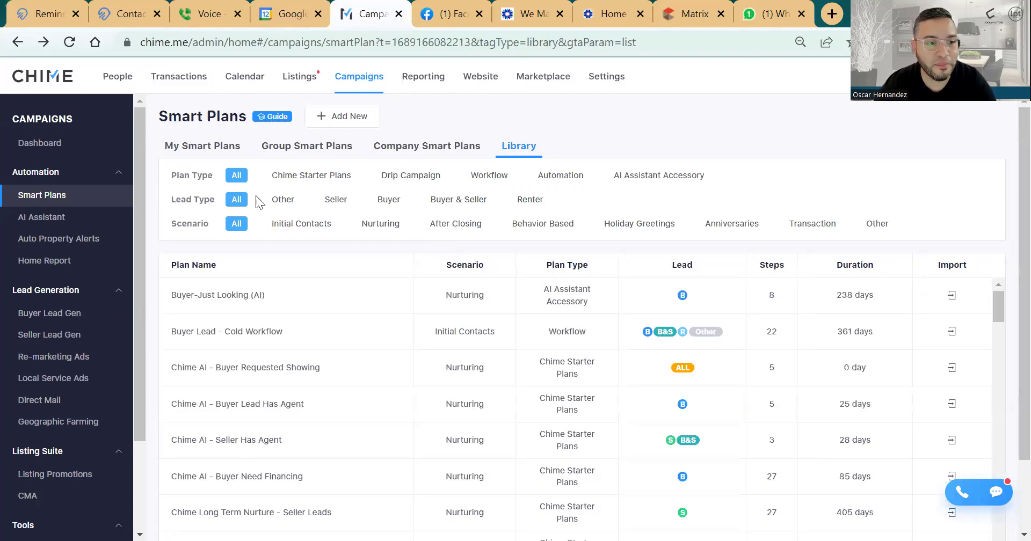
click(211, 153)
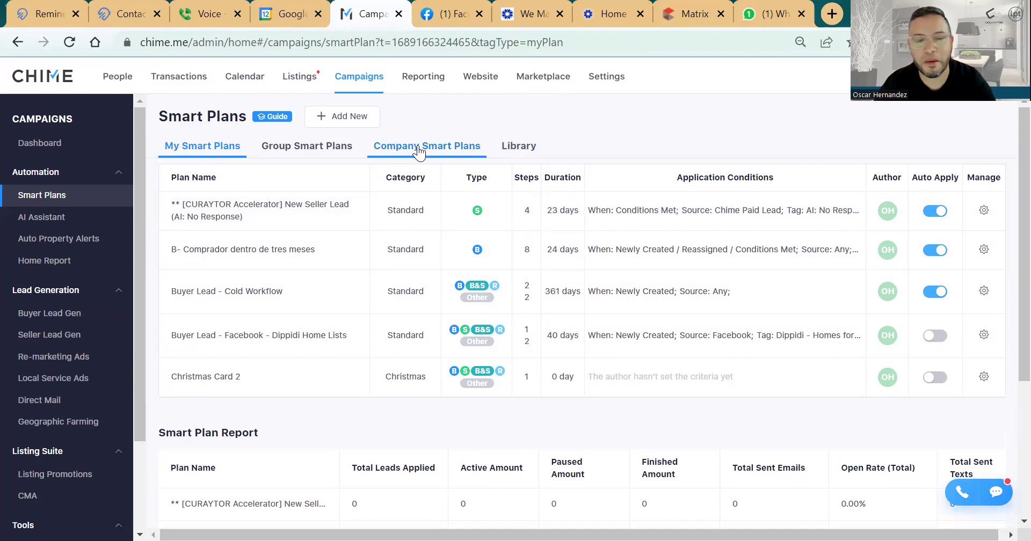
click(440, 152)
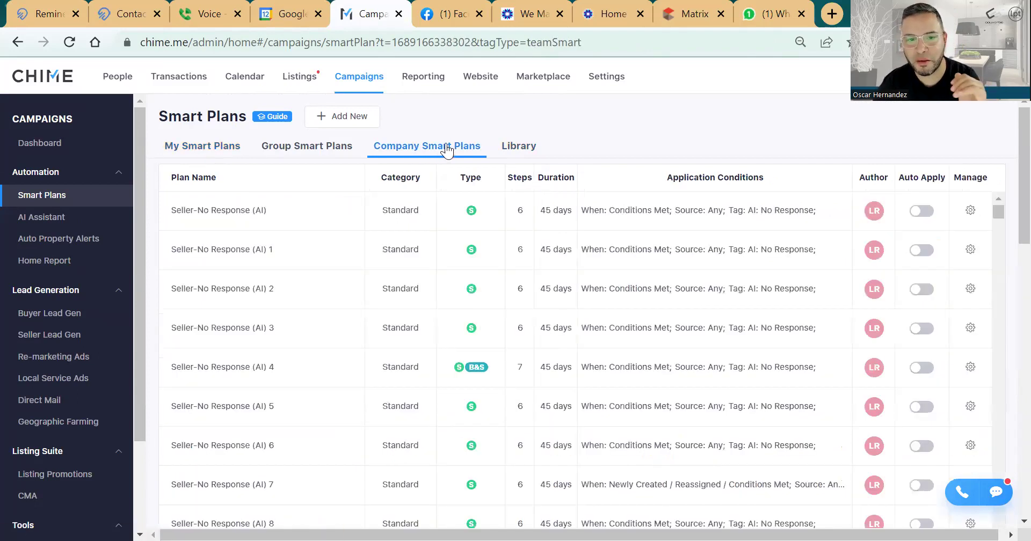
Filter the smart plan Library by plan type Drip Campaign, lead type Buyer and scenario Initial Contacts.
click(518, 150)
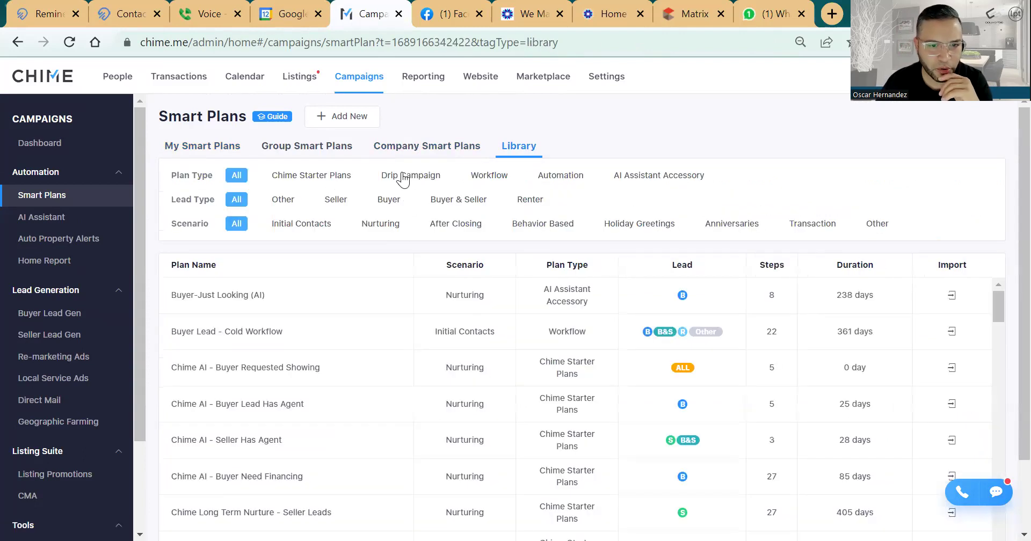
click(401, 177)
click(391, 201)
click(300, 225)
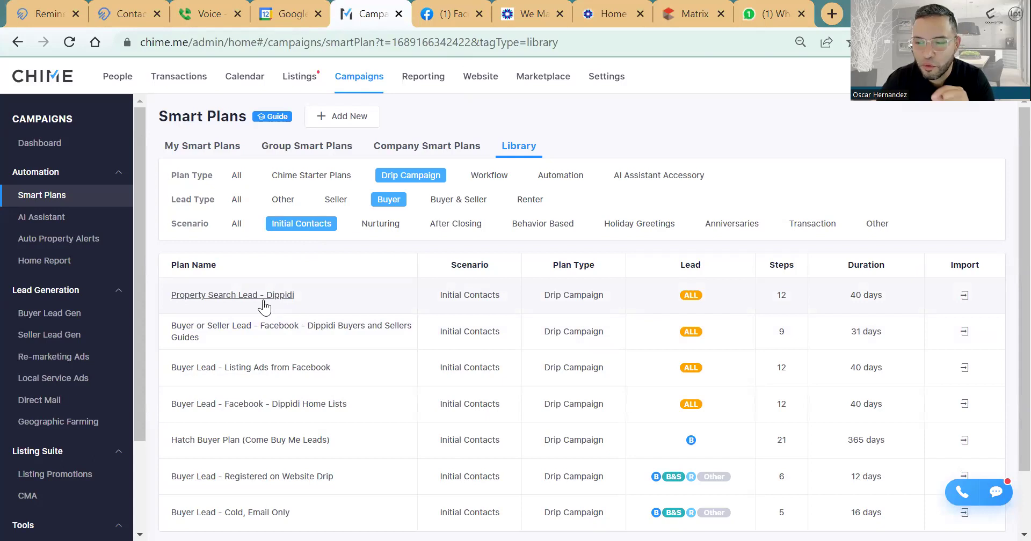
Open the import form for the Property Search Lead - Dippidi plan and look over its first auto email.
click(965, 296)
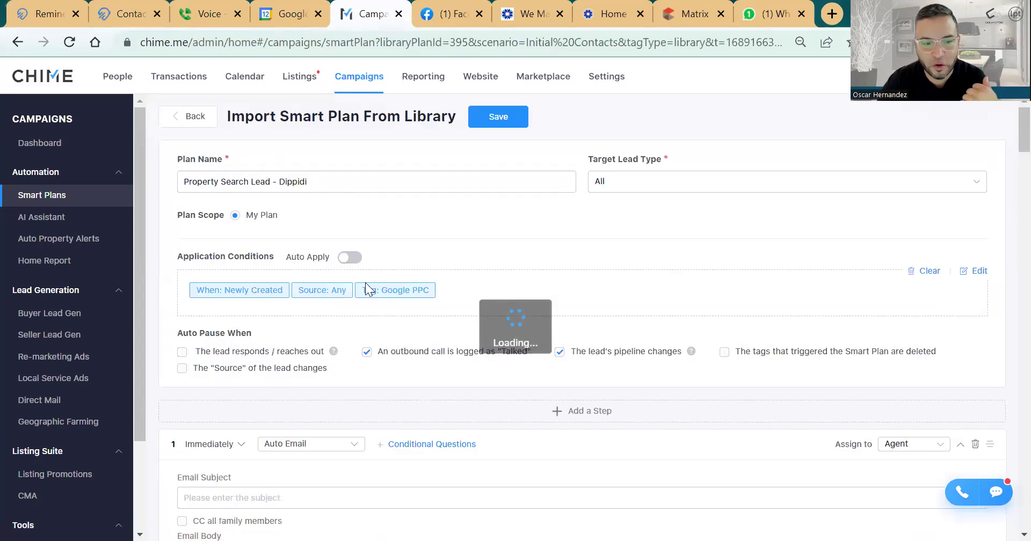
scroll(393, 416, down, 5)
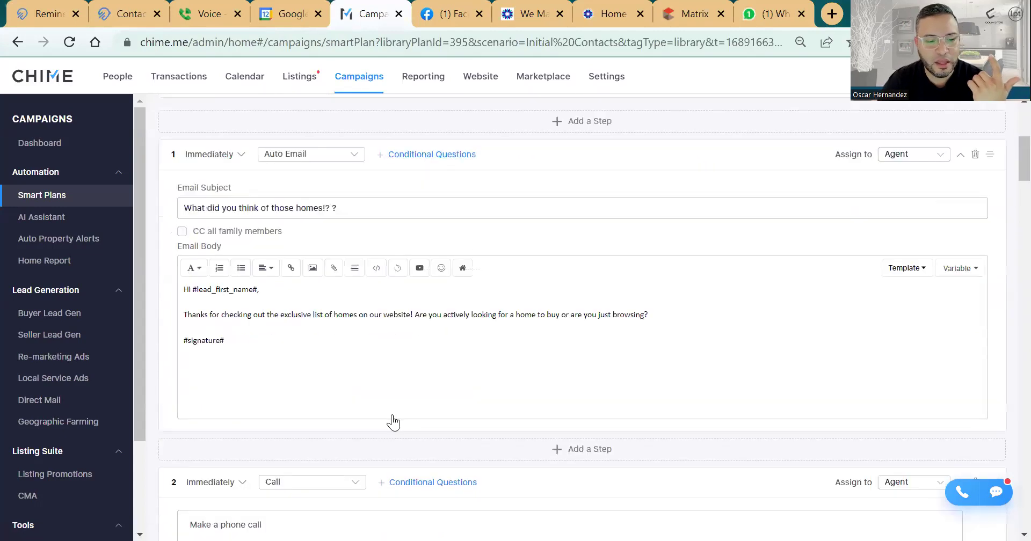
scroll(393, 423, down, 1)
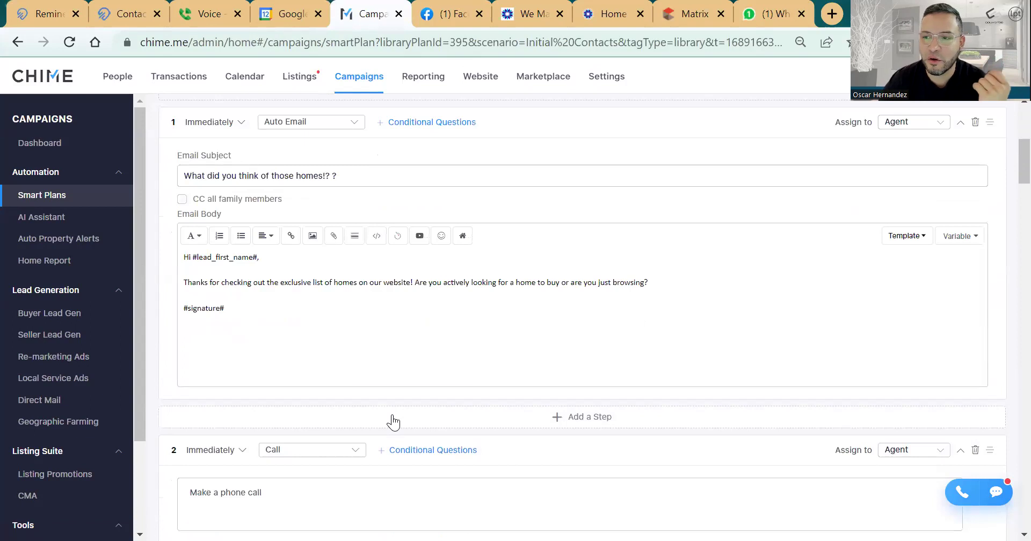
scroll(334, 369, up, 6)
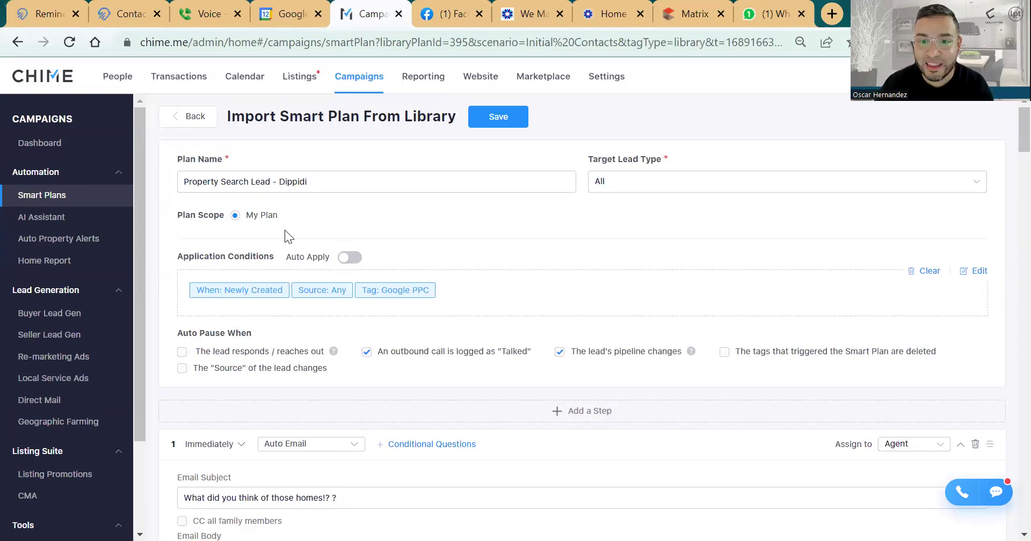
Rename the plan being imported as "Millenia Park".
triple_click(308, 181)
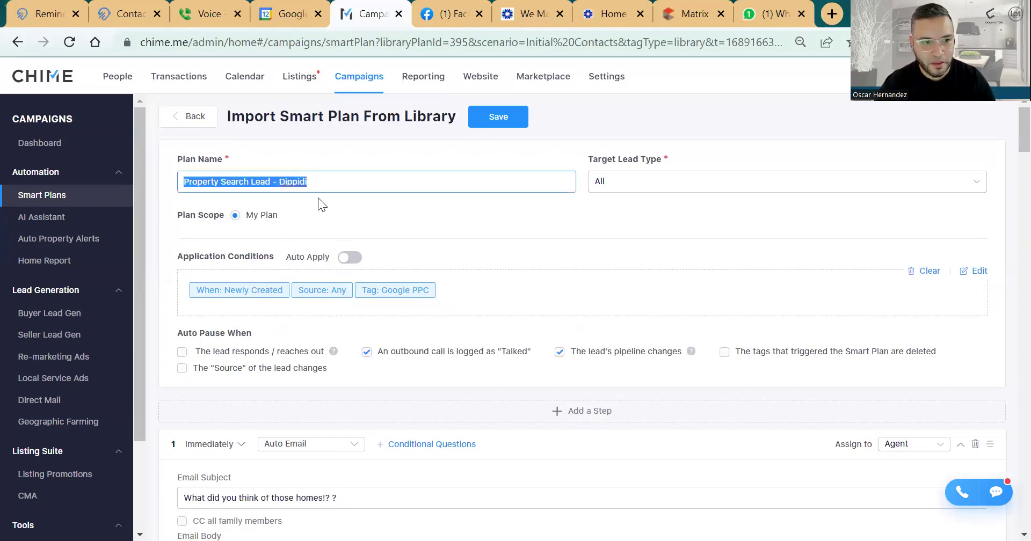
triple_click(324, 181)
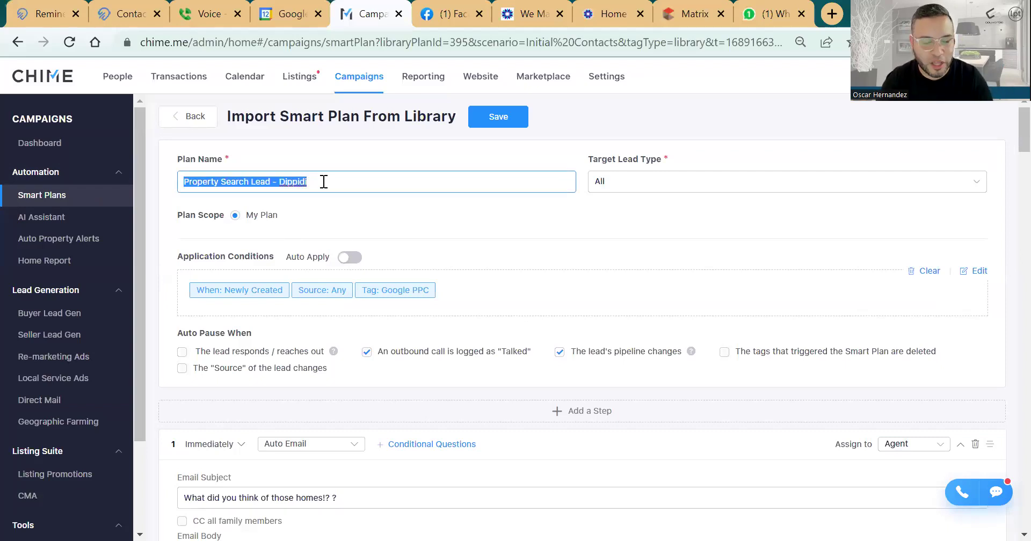
text(Mill)
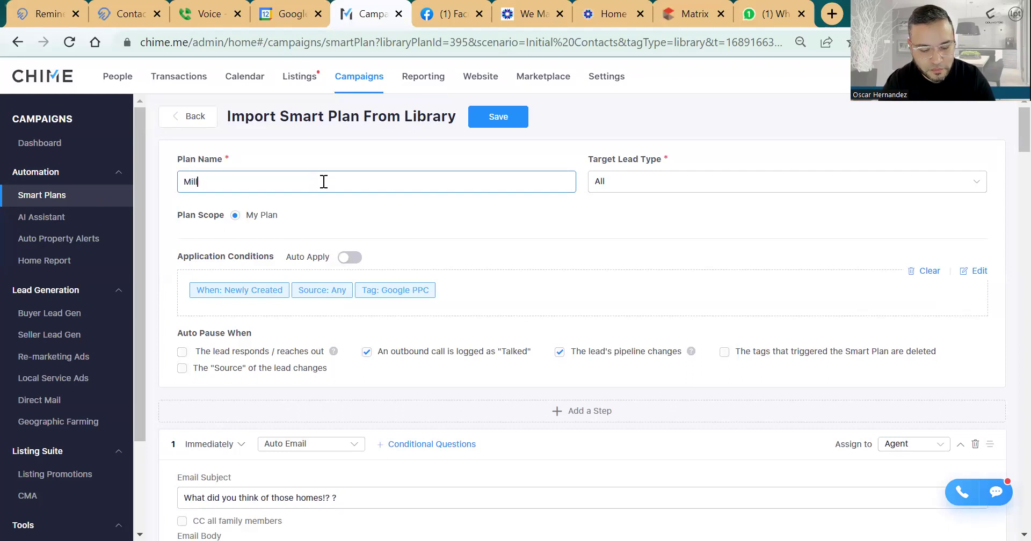
text(enia Park)
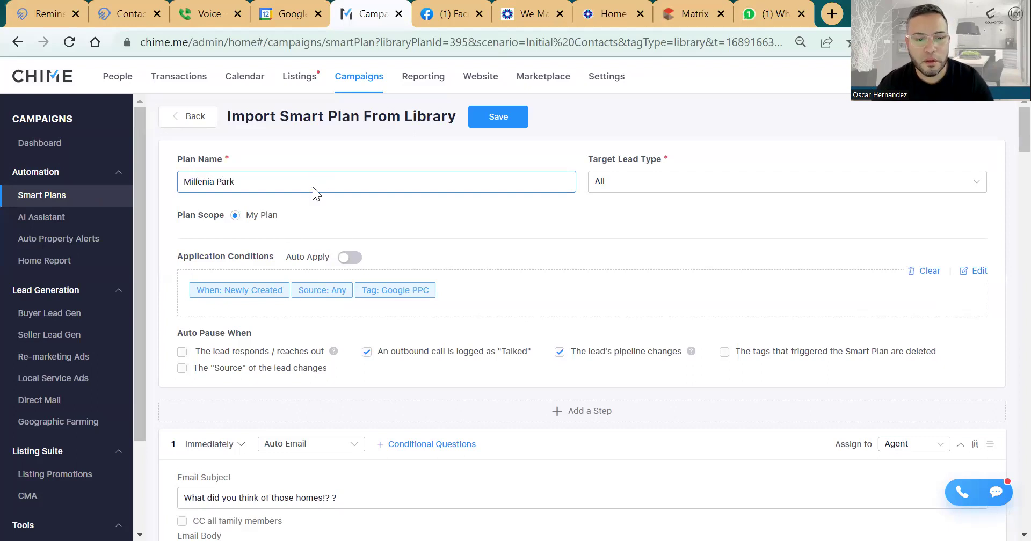
Look over the first email's subject and body and the call and auto text steps that follow.
scroll(313, 241, down, 4)
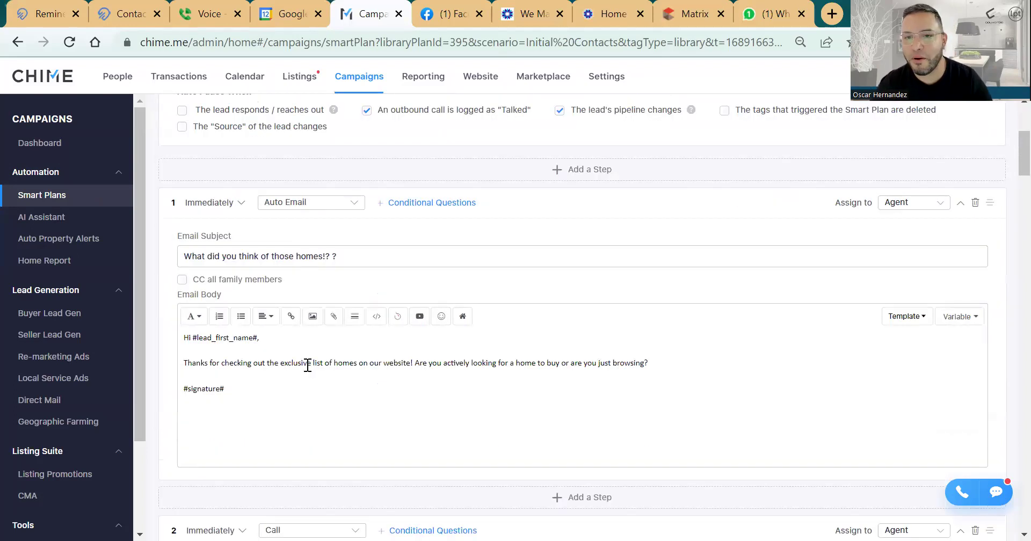
click(303, 254)
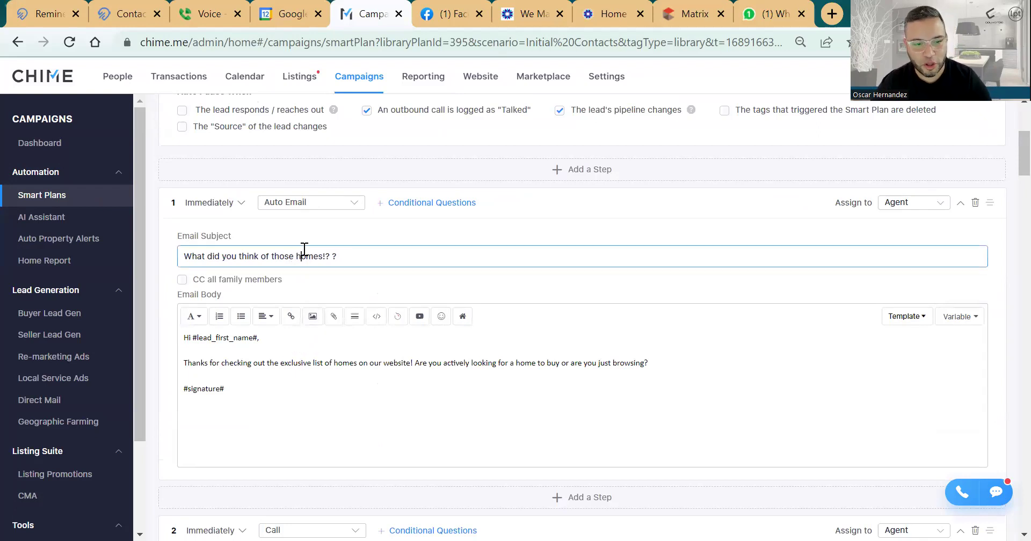
scroll(313, 335, down, 5)
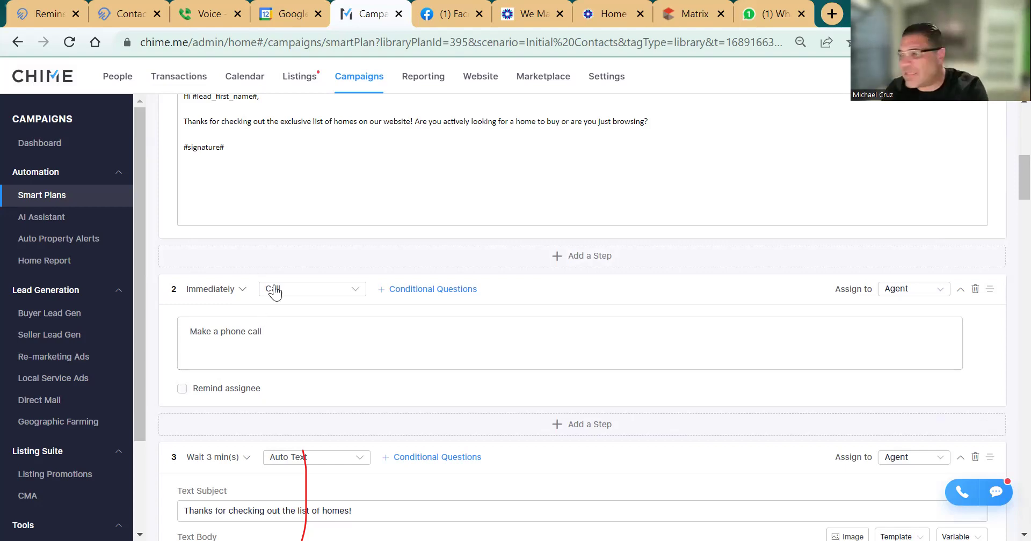
scroll(258, 268, up, 3)
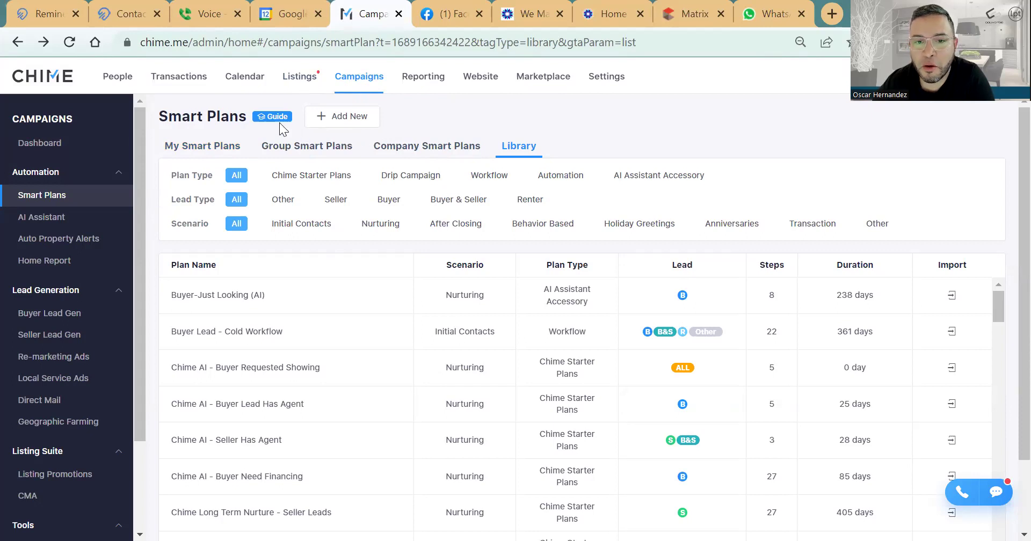
Add a new smart plan, look over the recurring plan categories, and start it as a Standard Plan.
click(347, 122)
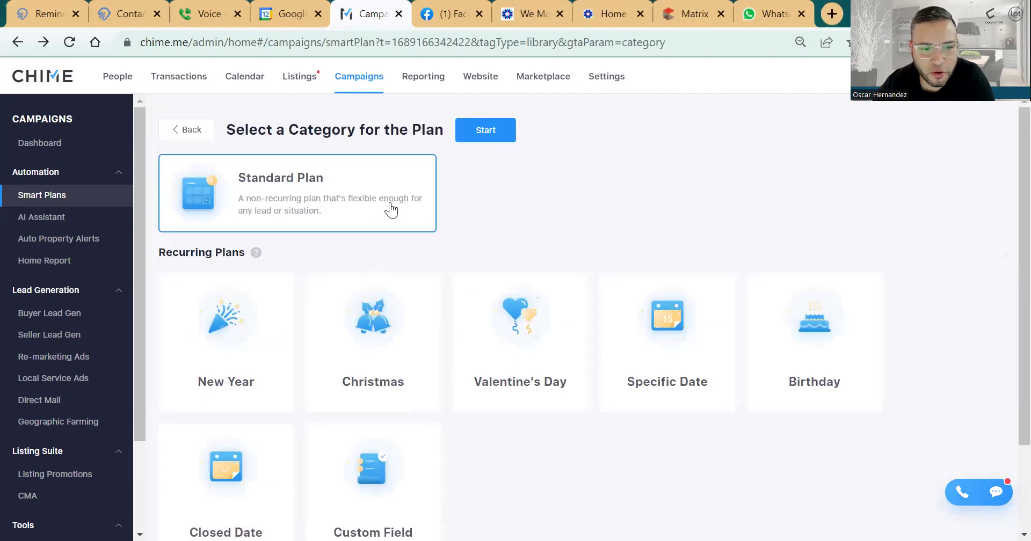
scroll(807, 386, down, 2)
scroll(800, 379, up, 2)
scroll(333, 281, up, 1)
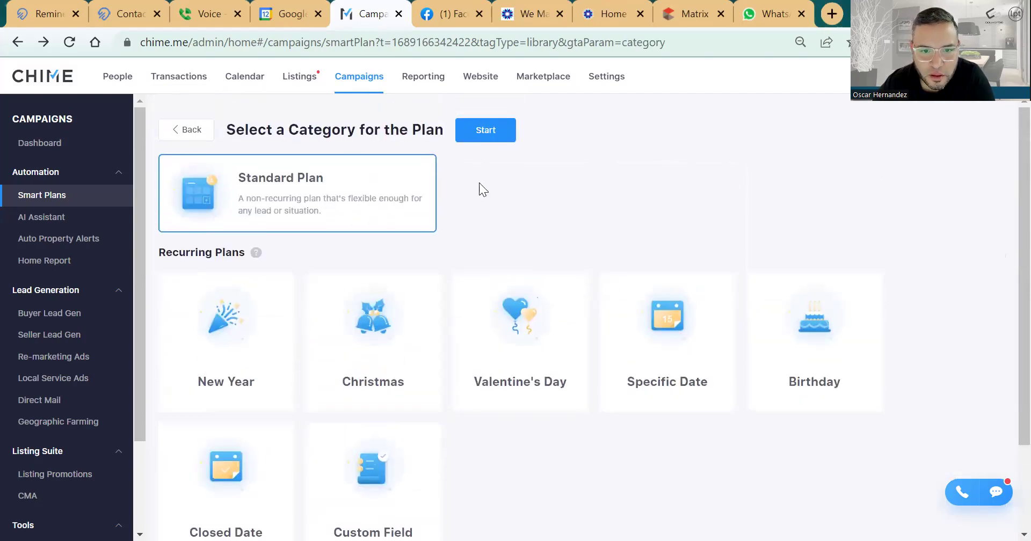
click(486, 140)
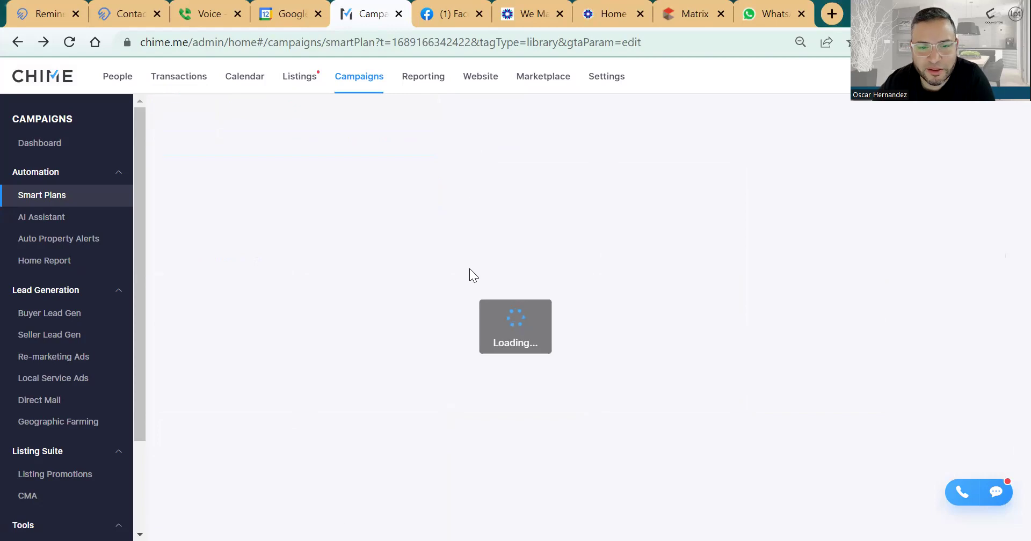
scroll(455, 254, up, 6)
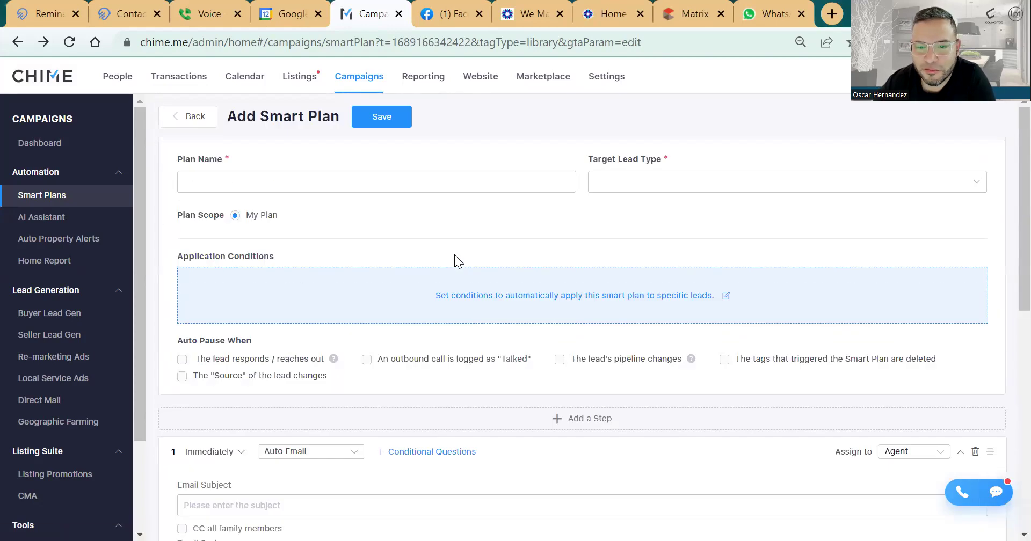
Look over the blank smart plan form, from its conditions and auto-pause options to the first auto email step, and return to the plan list.
scroll(454, 255, down, 2)
scroll(454, 255, down, 2)
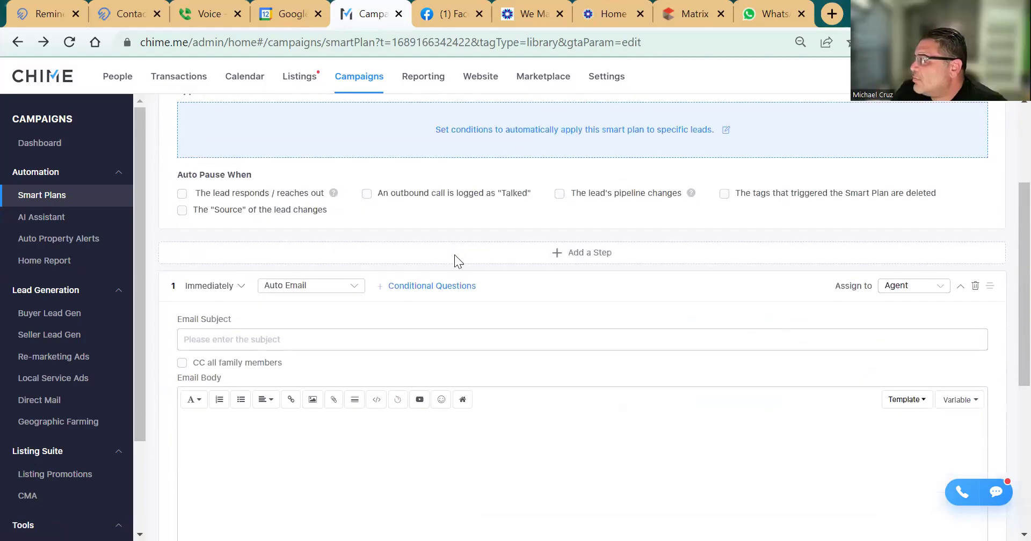
scroll(377, 260, down, 2)
scroll(363, 261, down, 2)
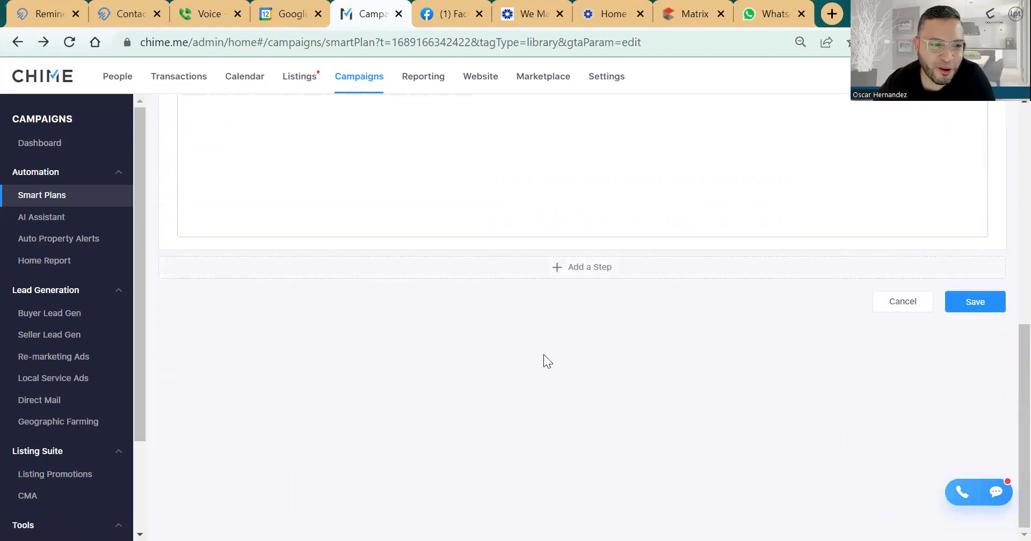
scroll(558, 298, up, 8)
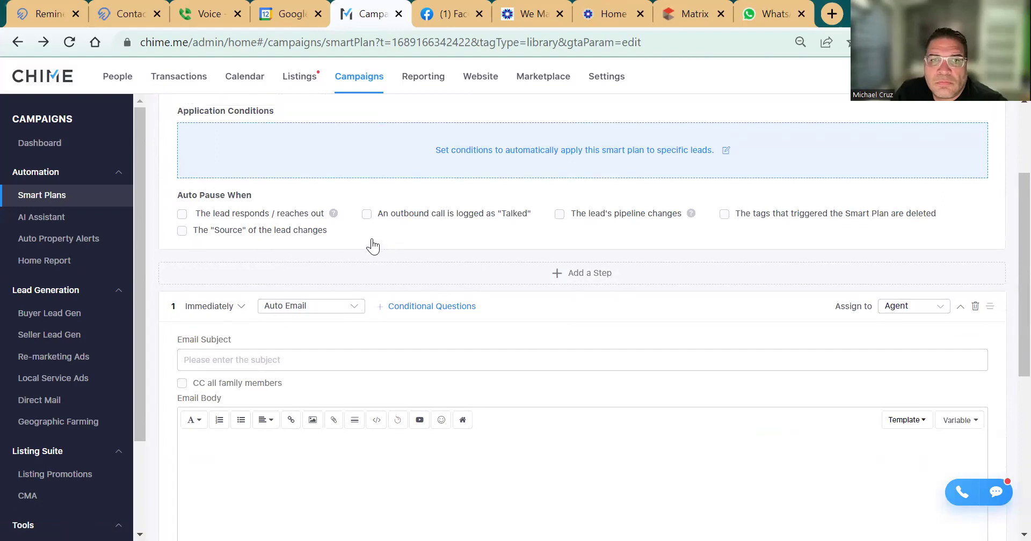
scroll(351, 230, up, 3)
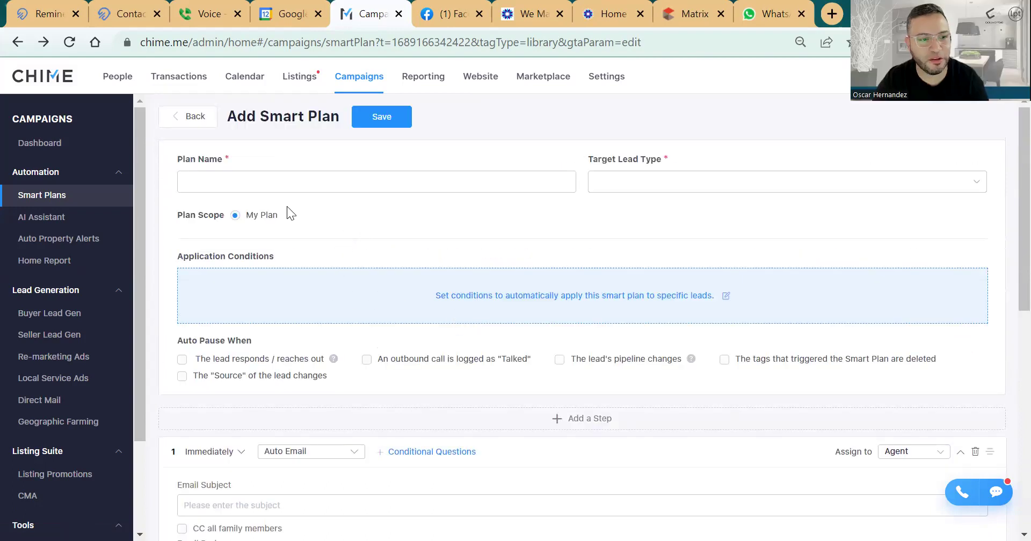
scroll(340, 430, down, 2)
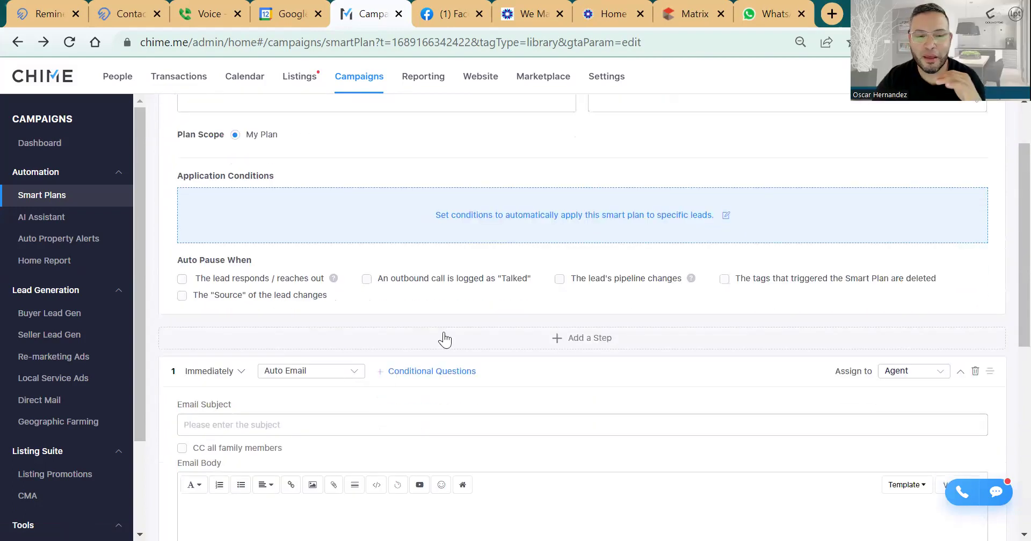
key(alt+Left)
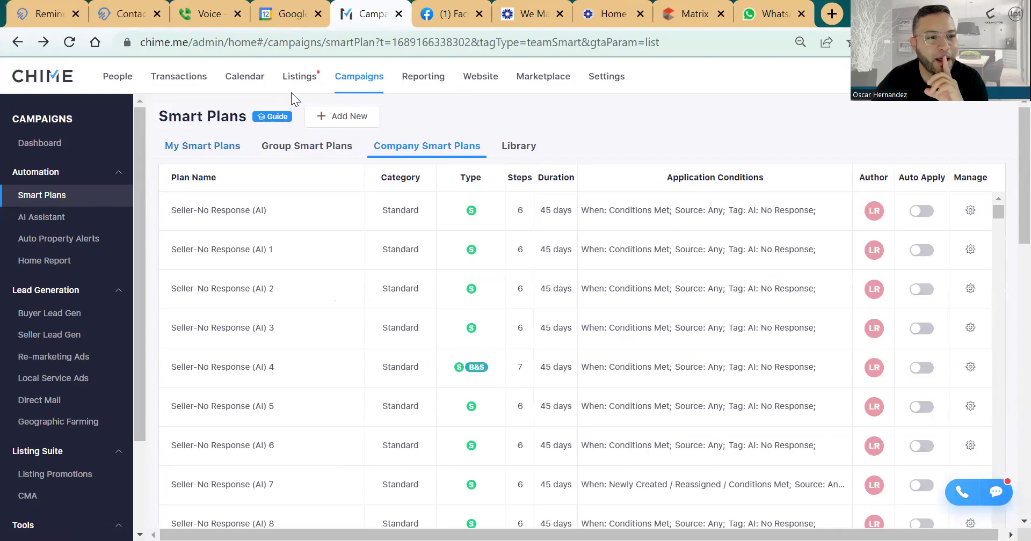
Select all leads on the first three pages of the People list and check the mass email limit.
click(127, 85)
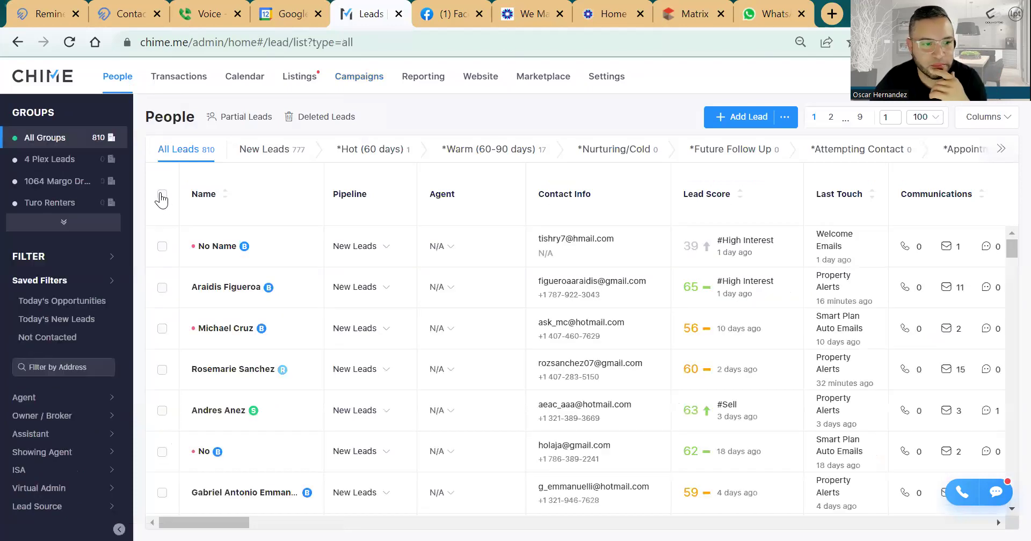
click(162, 195)
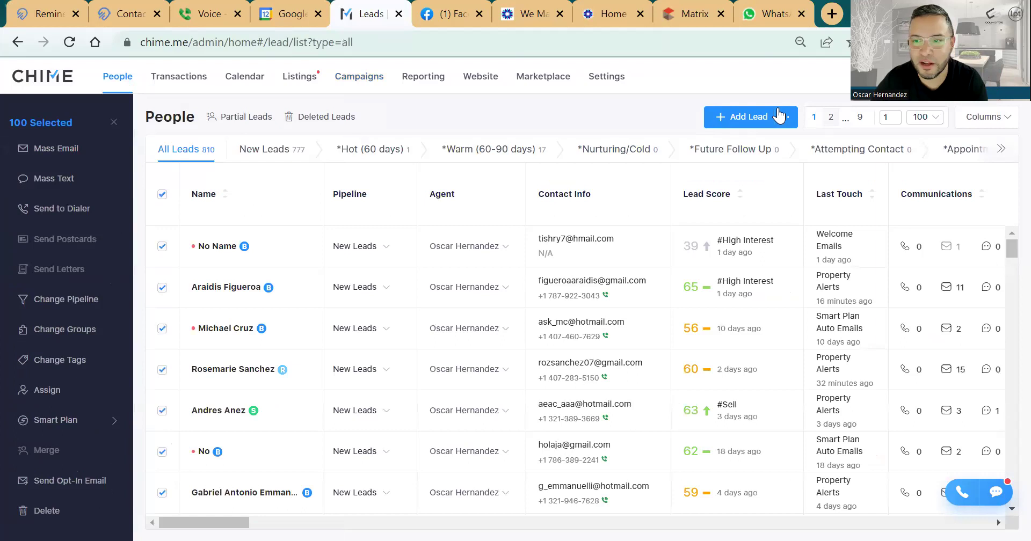
click(831, 117)
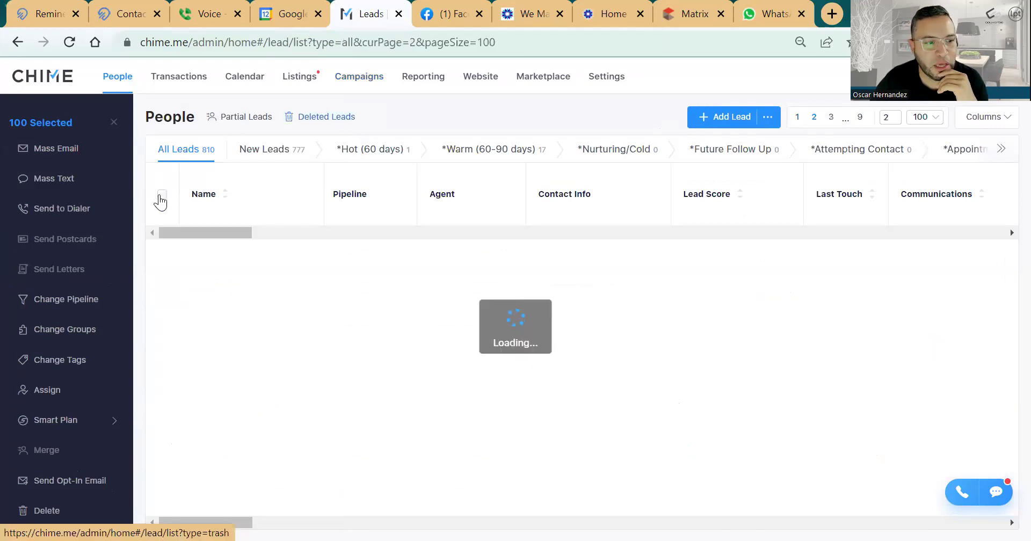
click(161, 195)
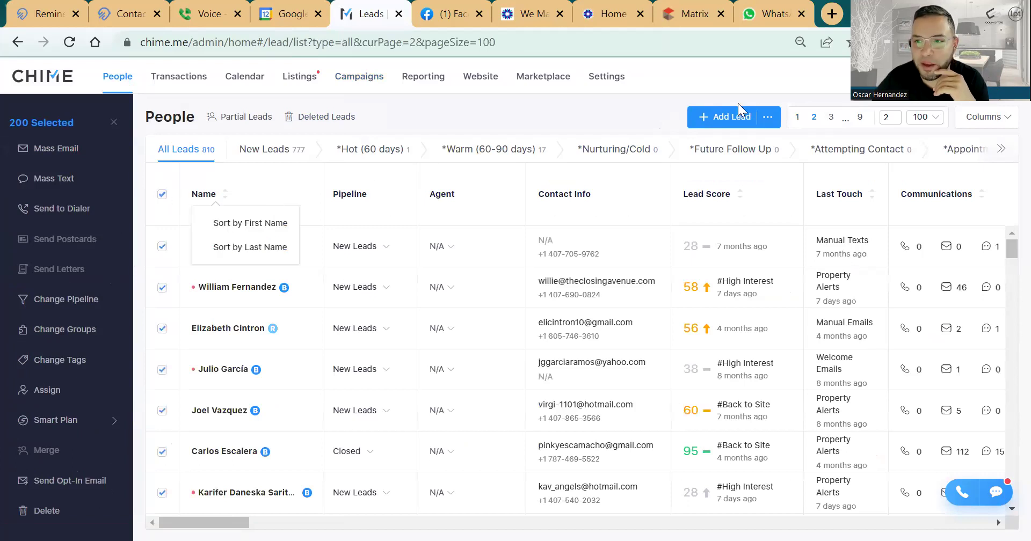
click(831, 116)
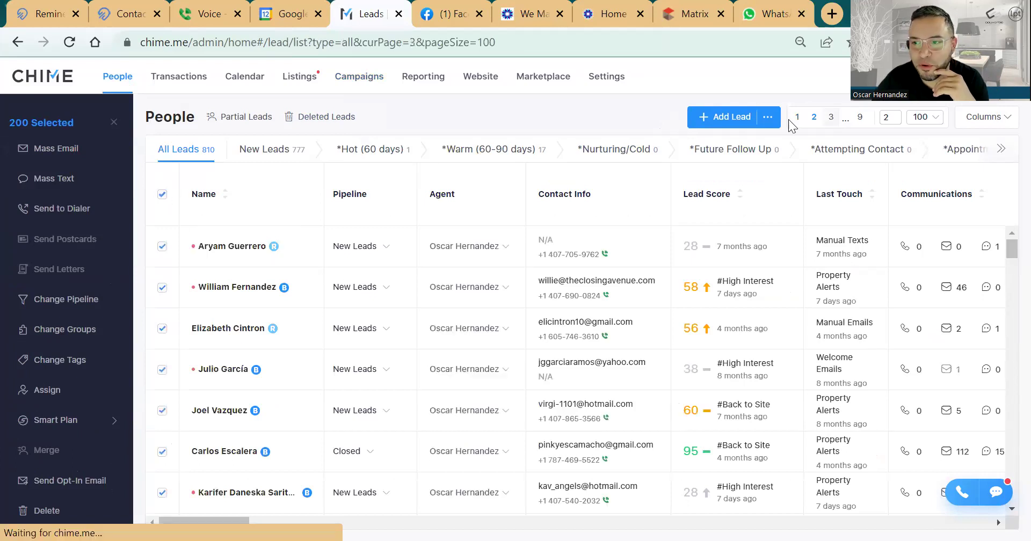
click(161, 196)
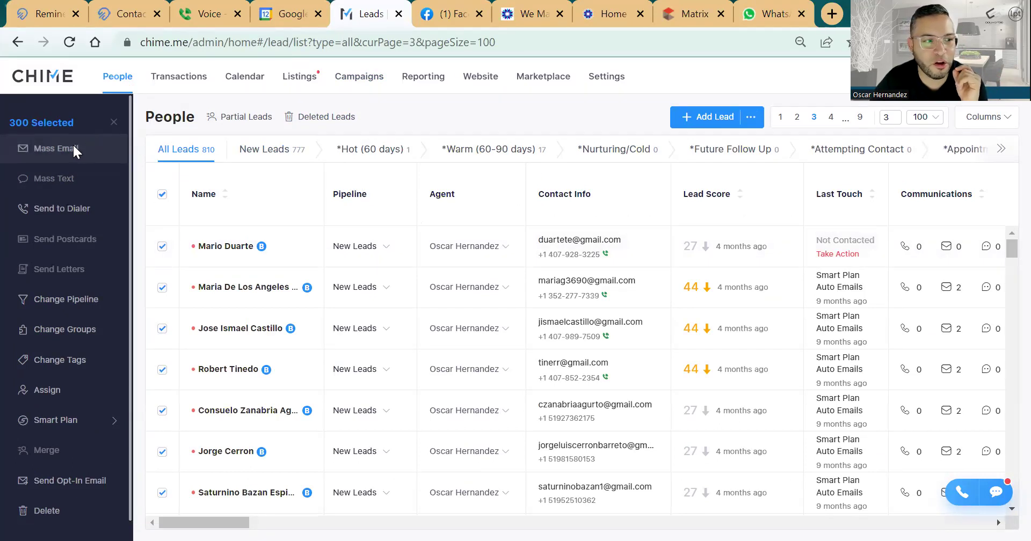
mouse_move(72, 143)
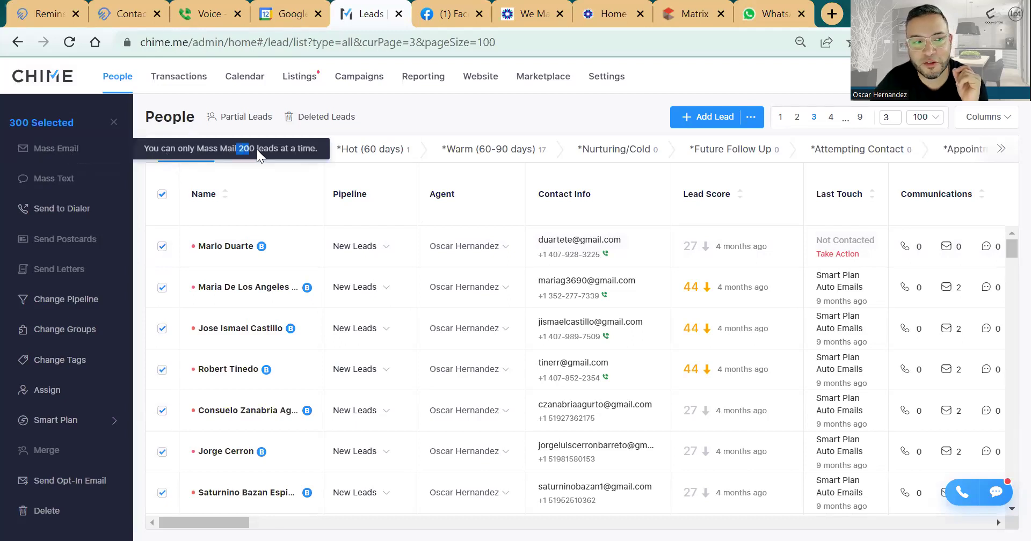
Deselect the third page's leads, review the mass email form for the remaining ones, and close it and clear the selection.
click(162, 196)
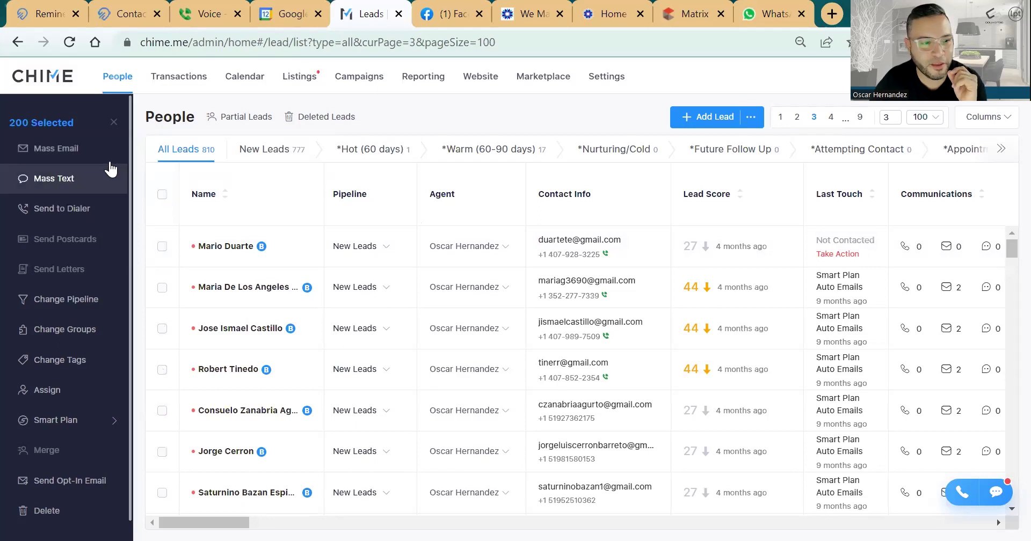
click(78, 149)
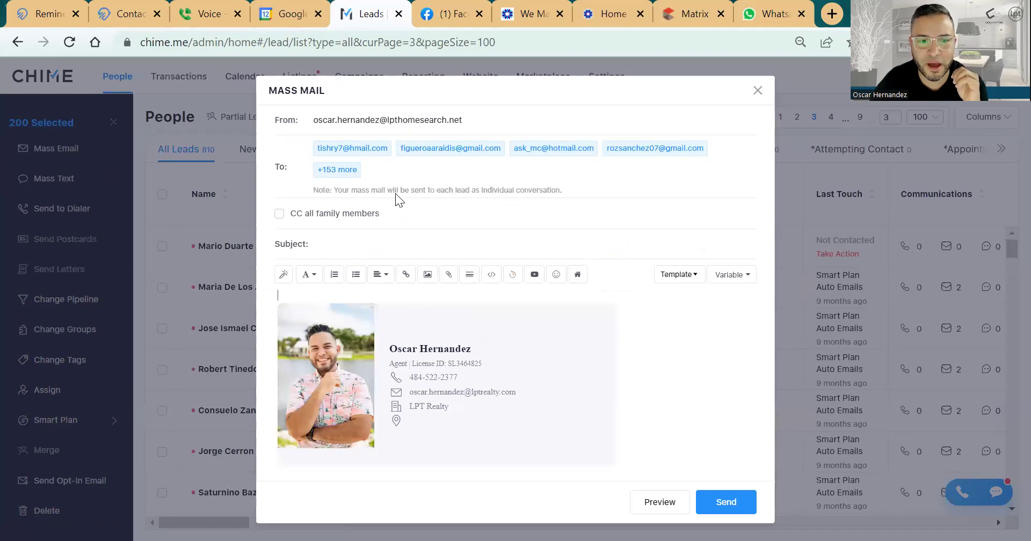
drag(544, 192, 549, 193)
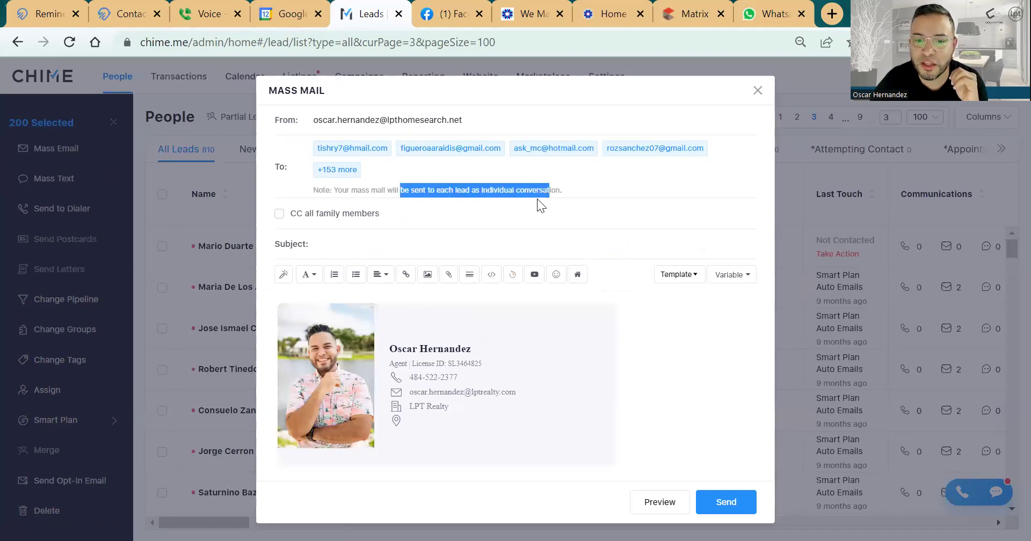
click(523, 297)
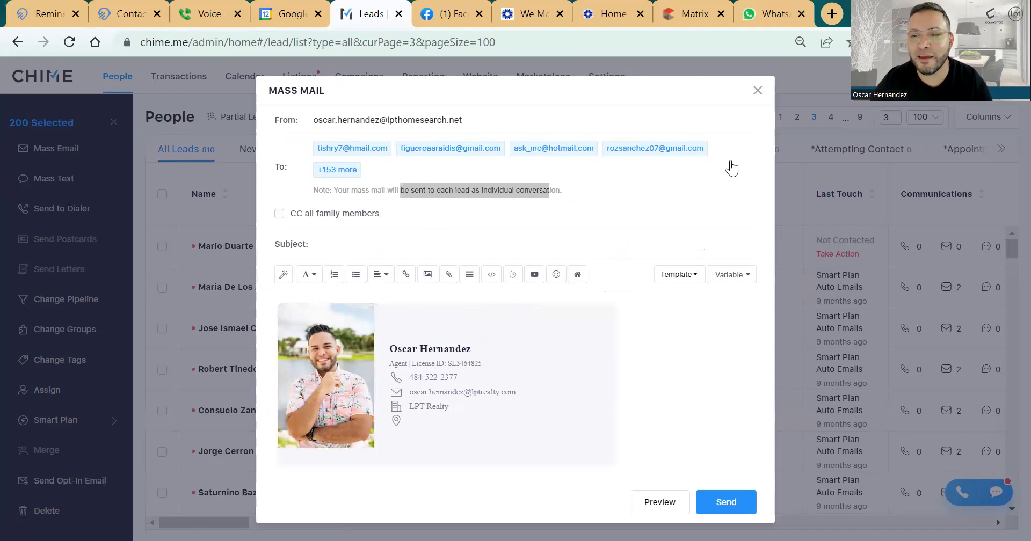
click(758, 91)
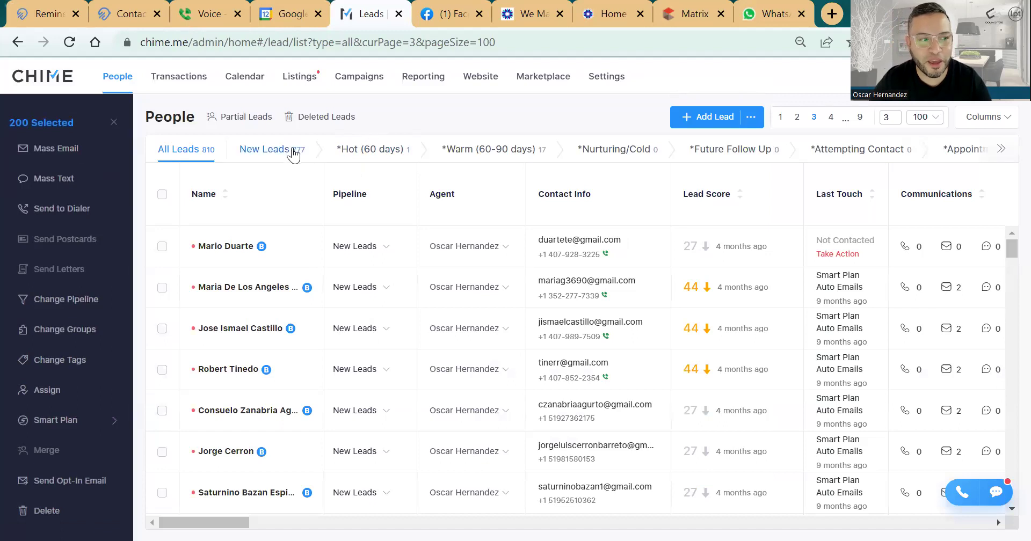
mouse_move(50, 154)
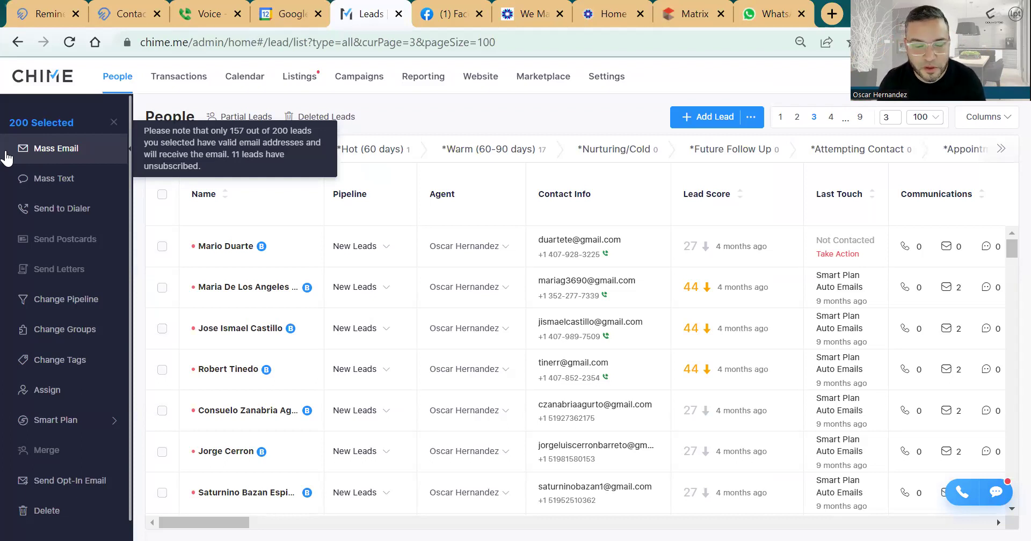
click(113, 125)
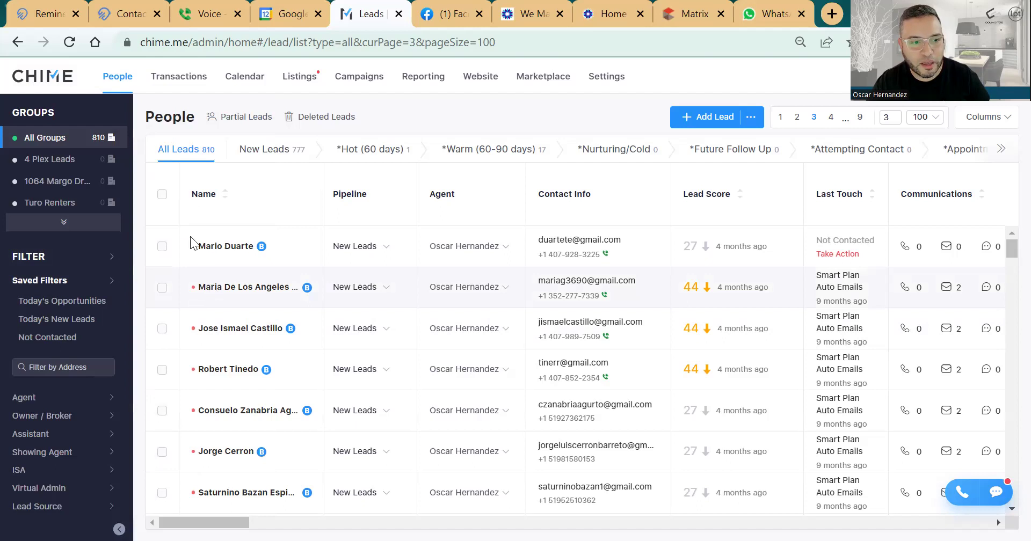
Select the first five leads individually on the third page of the People list.
click(163, 247)
click(162, 289)
click(162, 329)
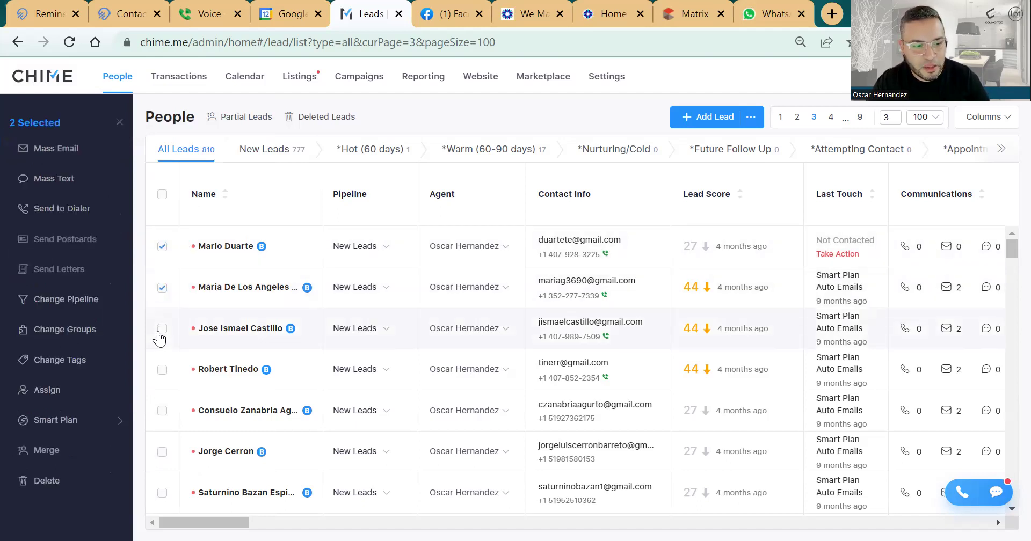
click(162, 370)
click(162, 410)
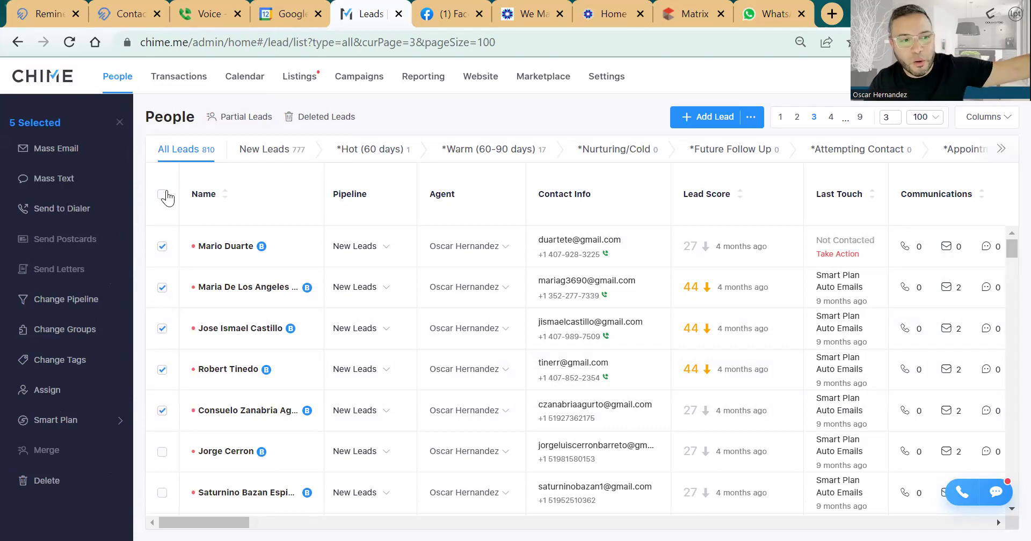
click(161, 327)
click(162, 327)
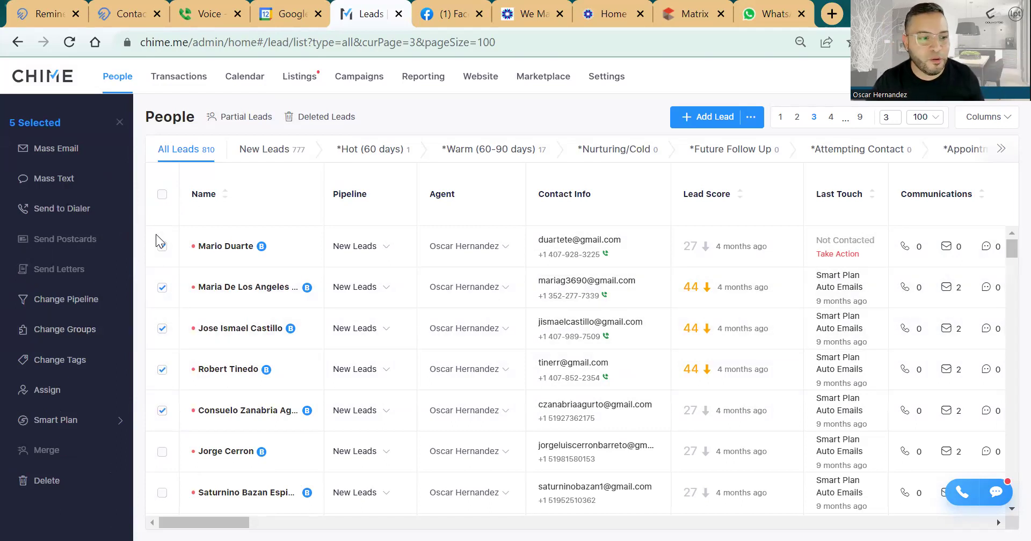
click(162, 369)
click(162, 369)
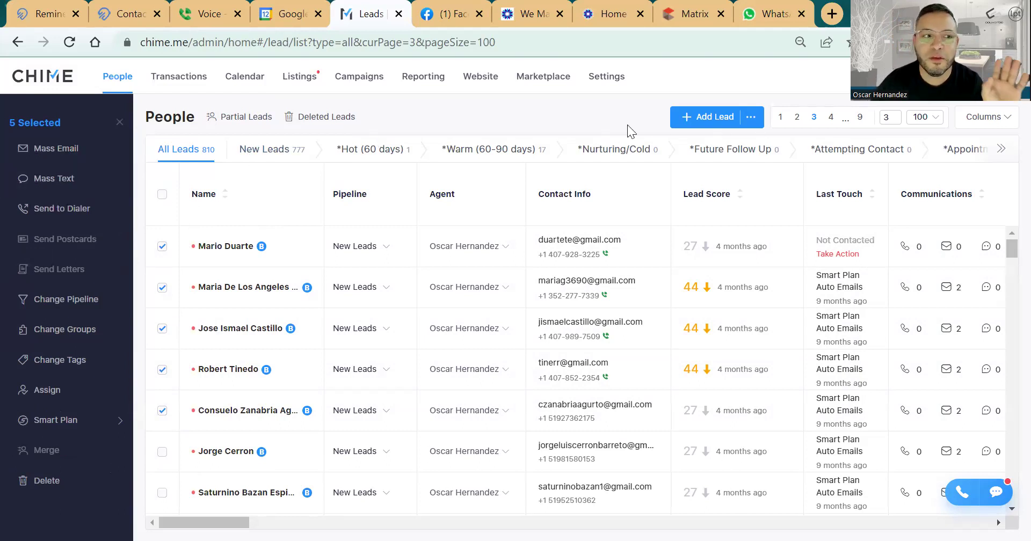
Return to the first page of leads, view the Campaigns dashboard briefly, and reopen the People list.
click(781, 118)
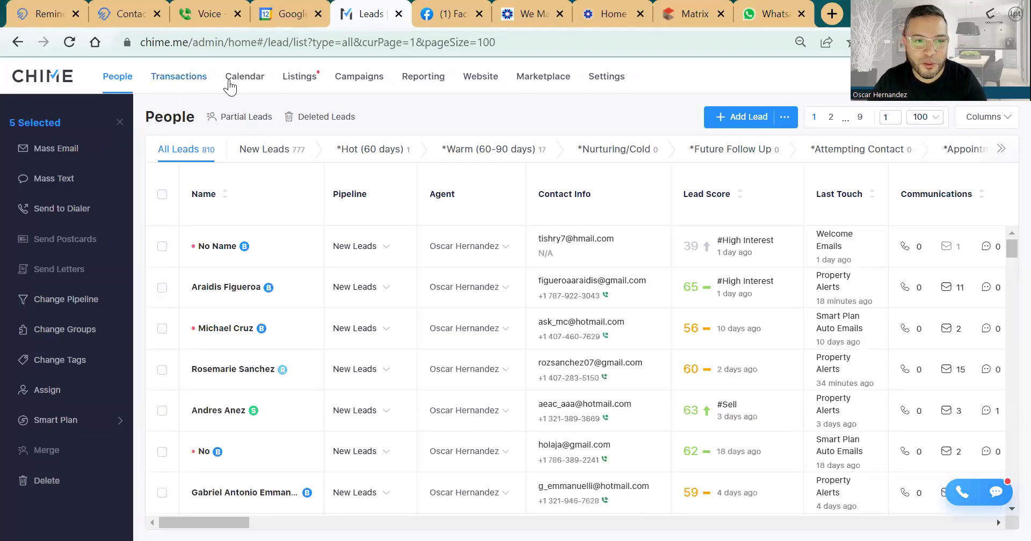
click(361, 78)
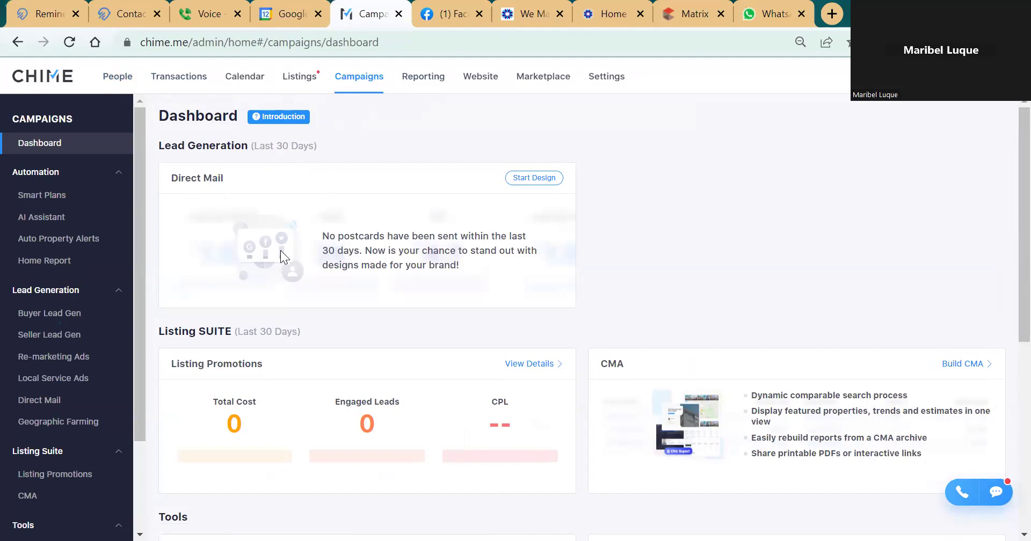
click(118, 78)
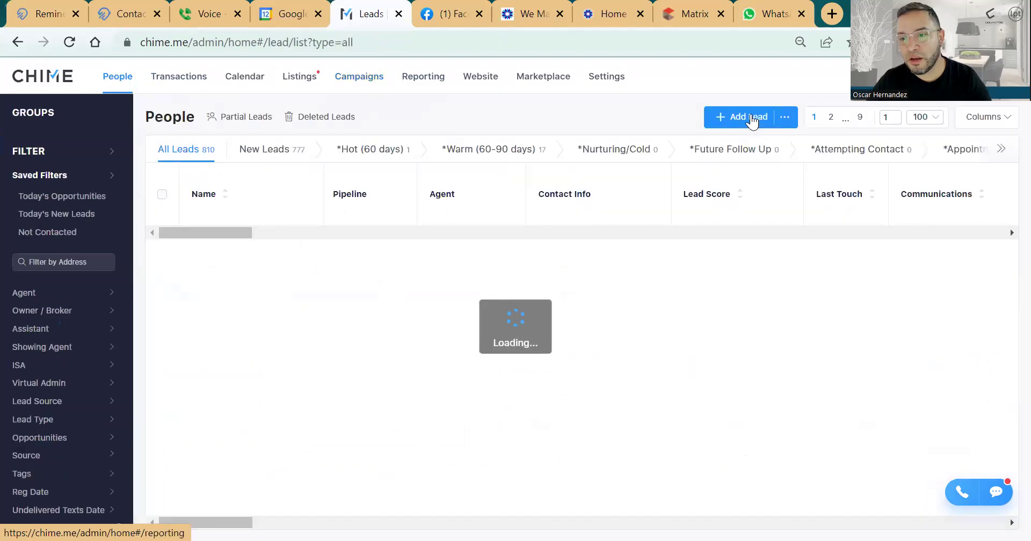
Start a new lead with Private Lead privacy and lead type Other, comparing it with Company Lead, and discard the form.
click(748, 117)
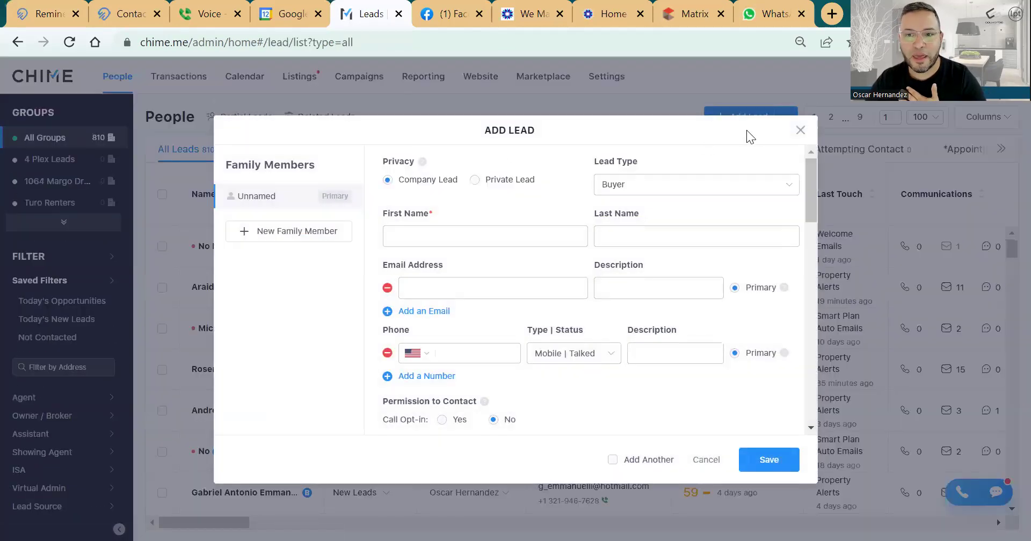
click(475, 181)
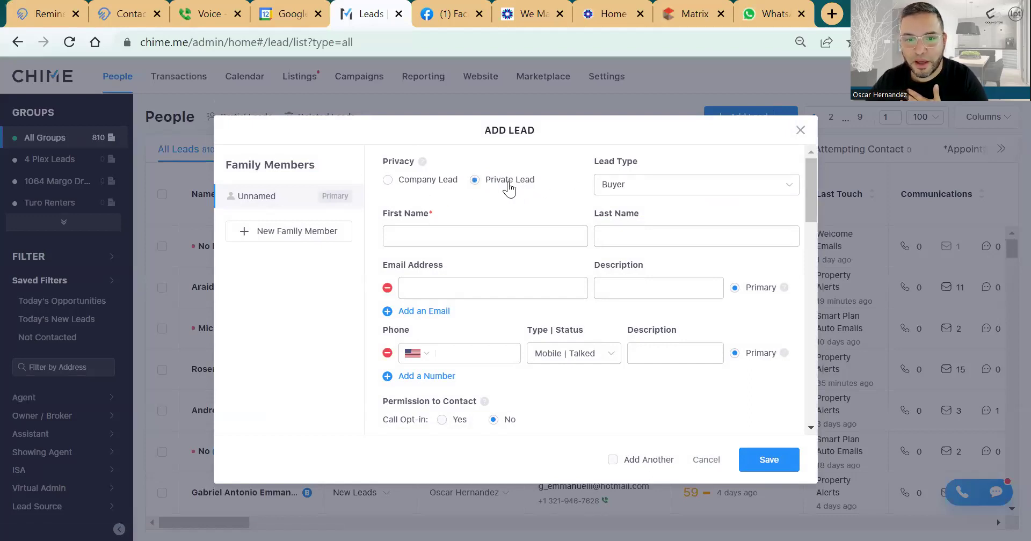
click(385, 183)
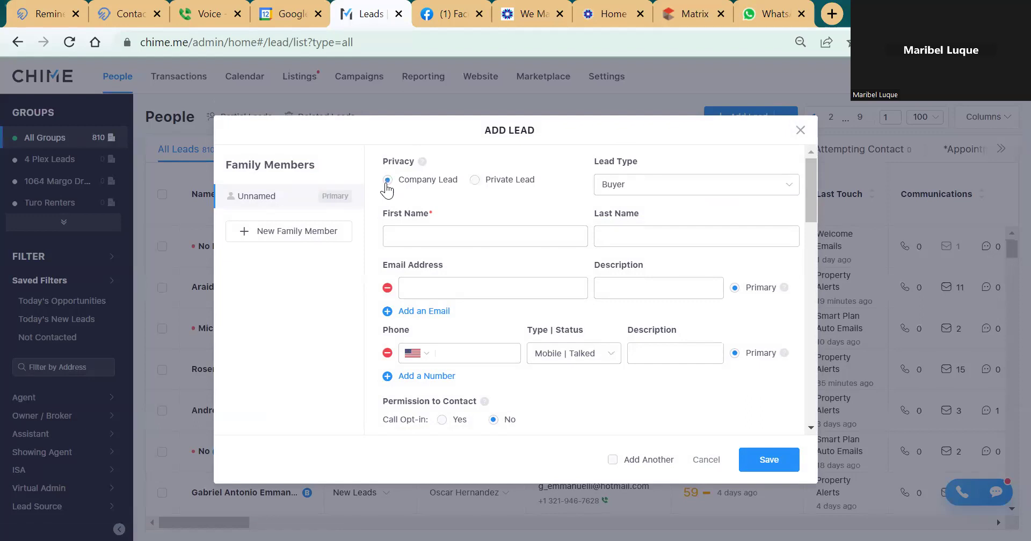
click(474, 181)
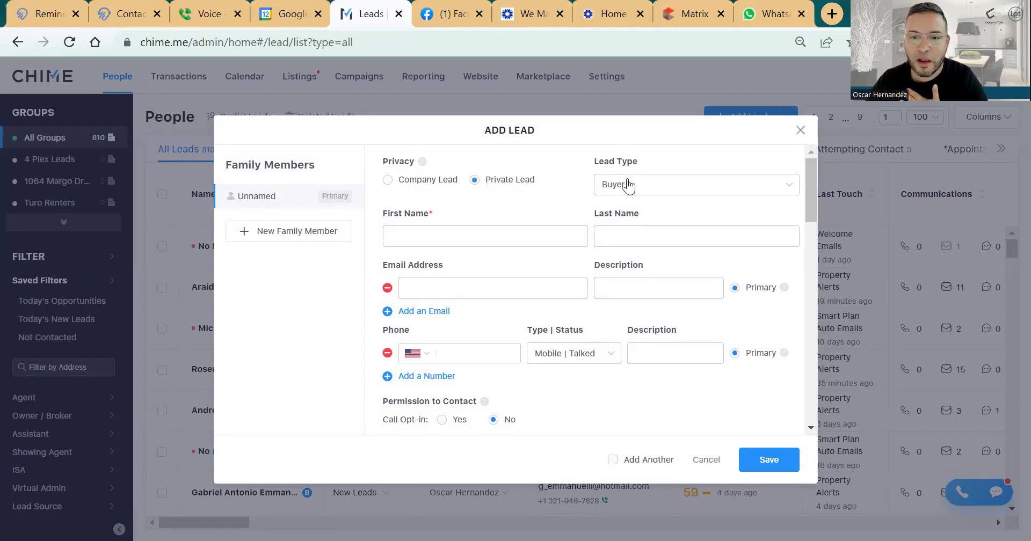
click(609, 184)
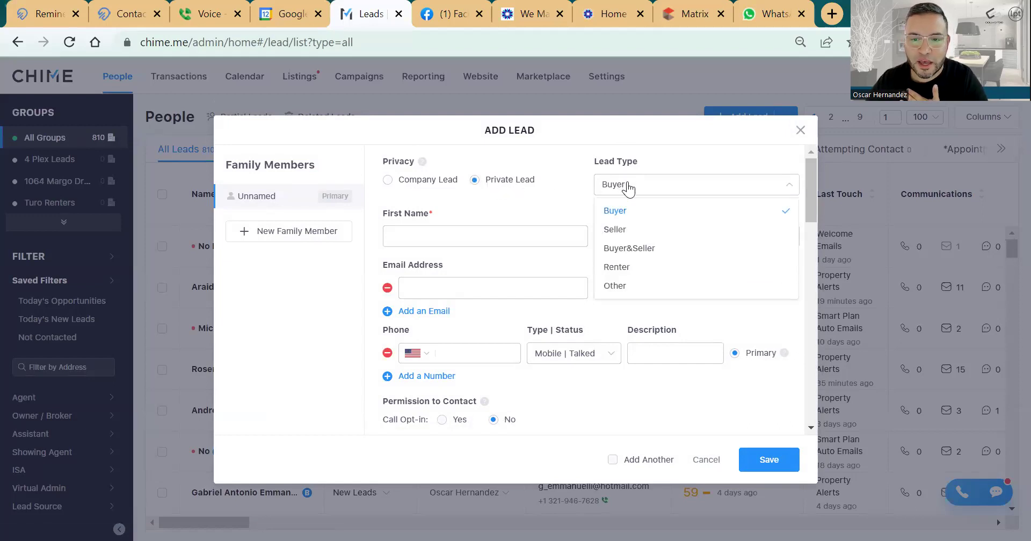
click(621, 291)
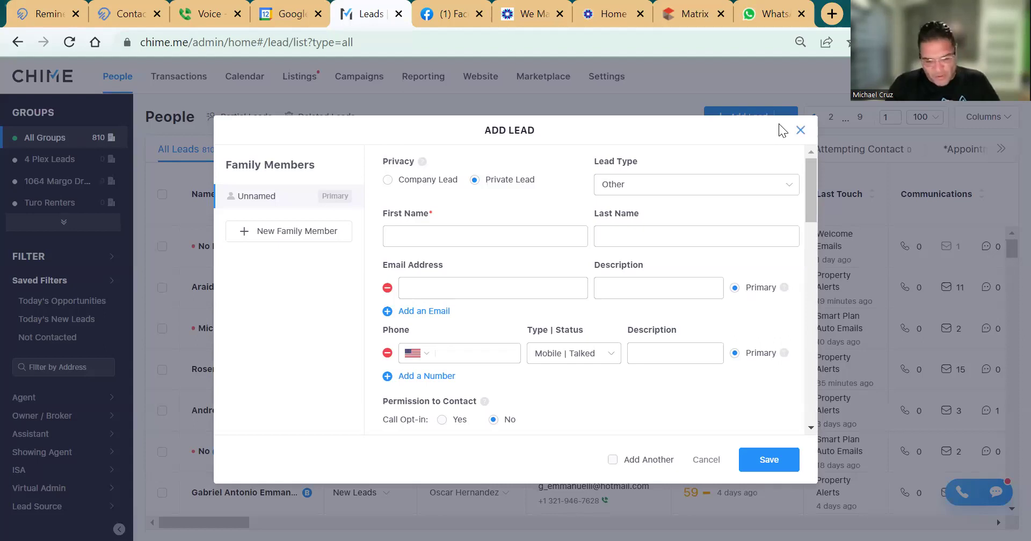
key(Escape)
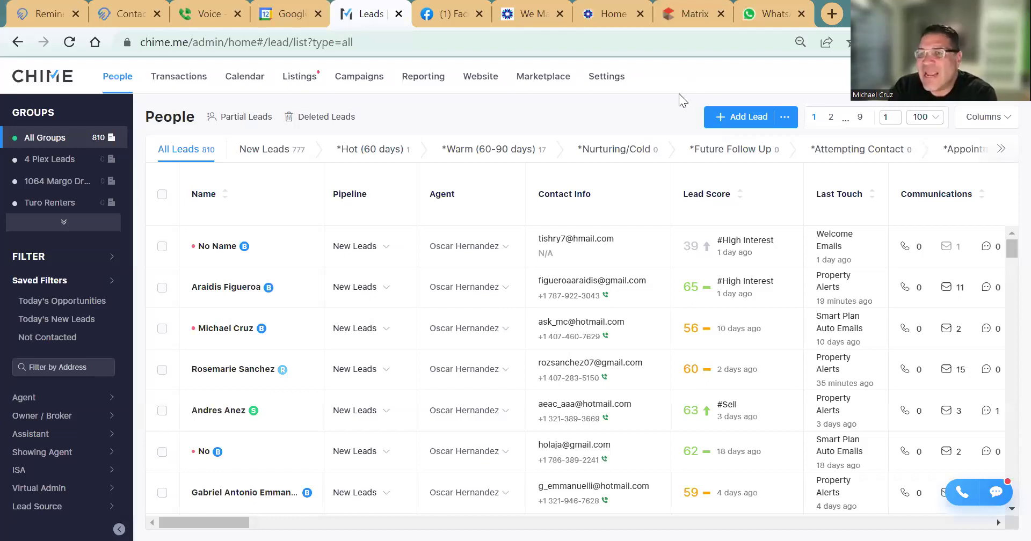
Open connect.lpt.com in a new browser tab and log in to LPT Connect with the saved credentials.
key(ctrl+t)
text(conne)
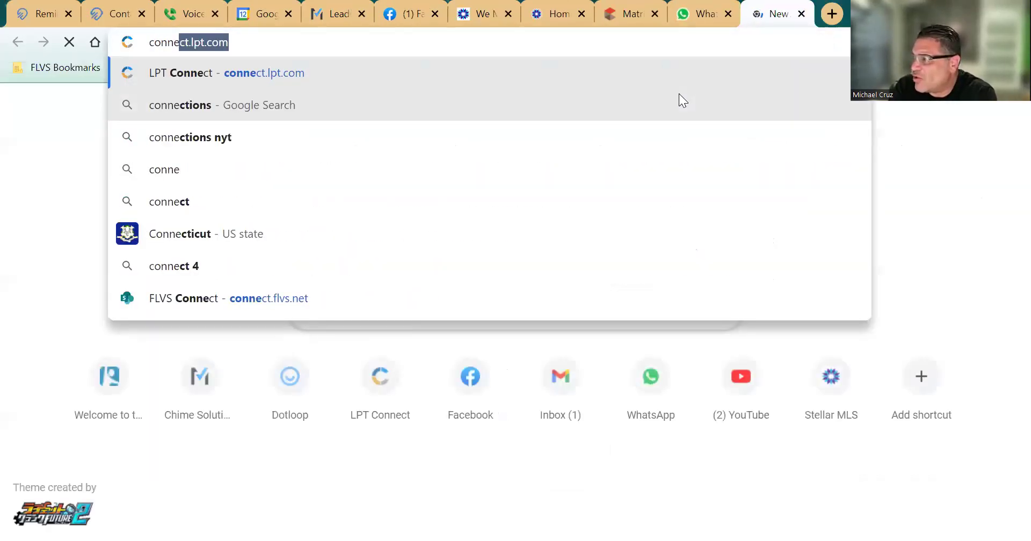
key(Return)
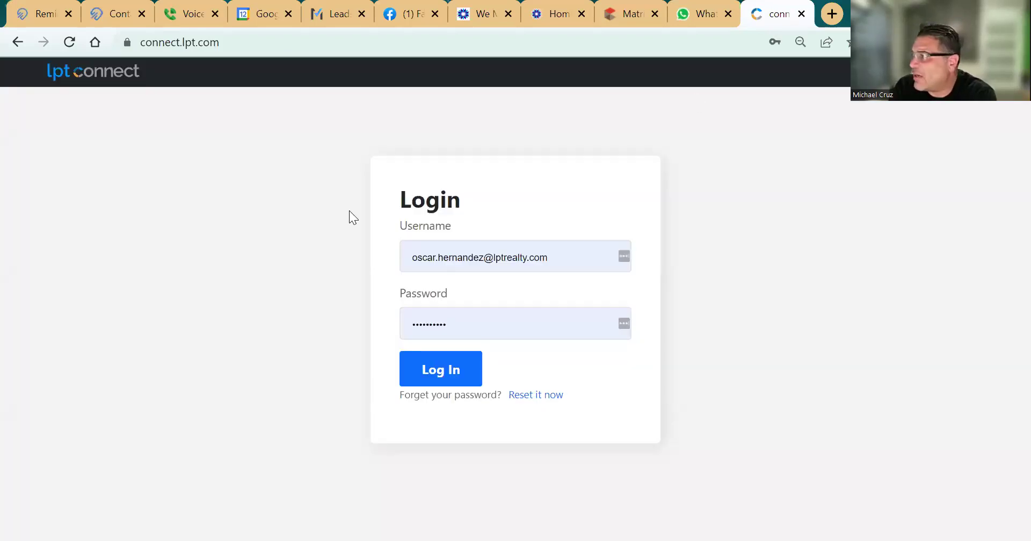
click(452, 383)
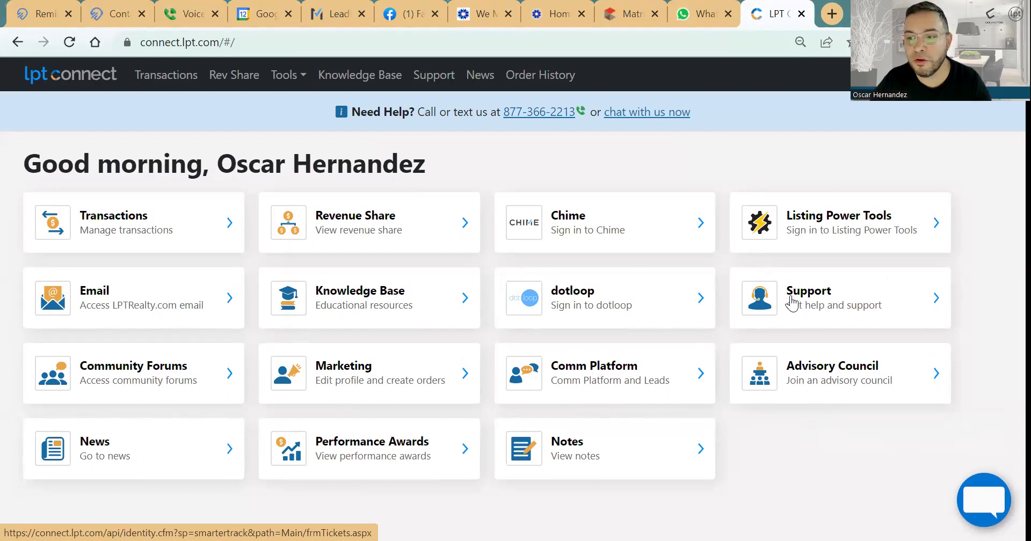
Start a new support ticket from LPT Connect's Support area and look through the available departments.
click(792, 303)
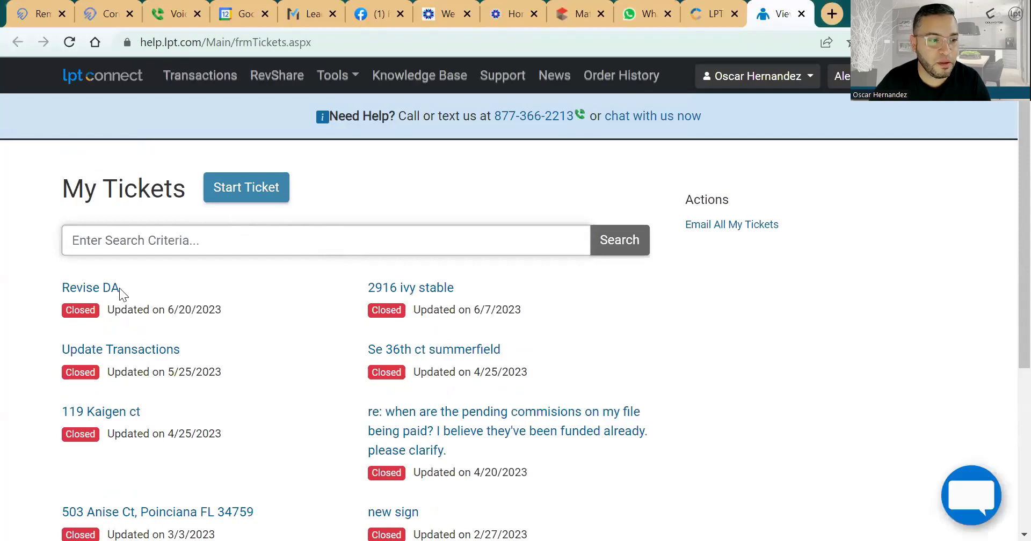
click(257, 197)
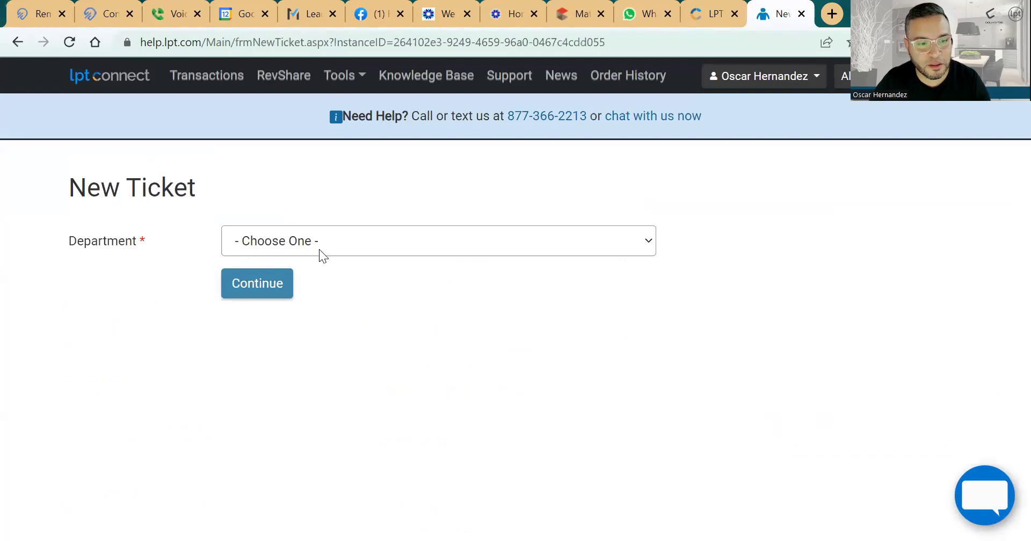
click(319, 248)
scroll(328, 332, down, 10)
scroll(310, 325, up, 2)
scroll(310, 325, up, 2)
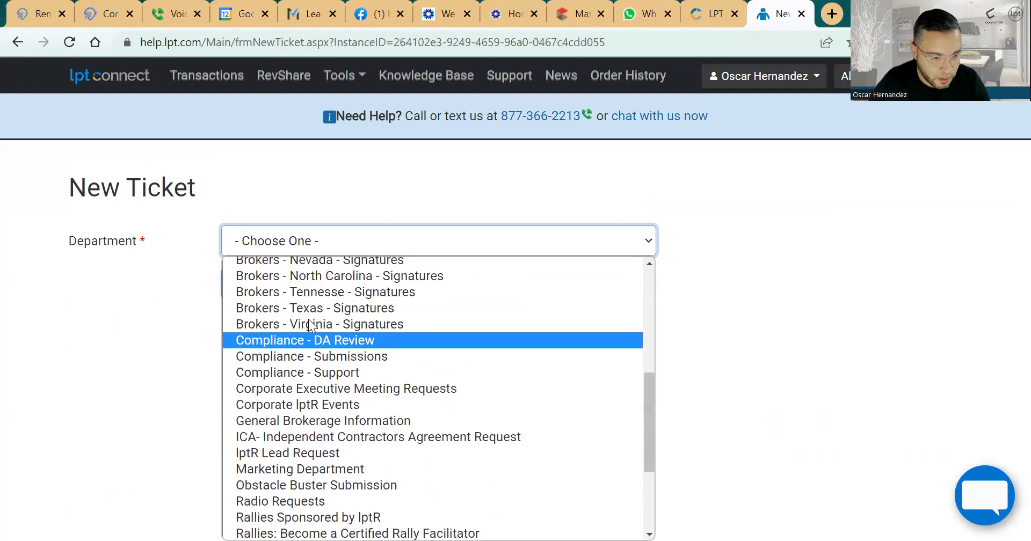
click(762, 313)
click(471, 249)
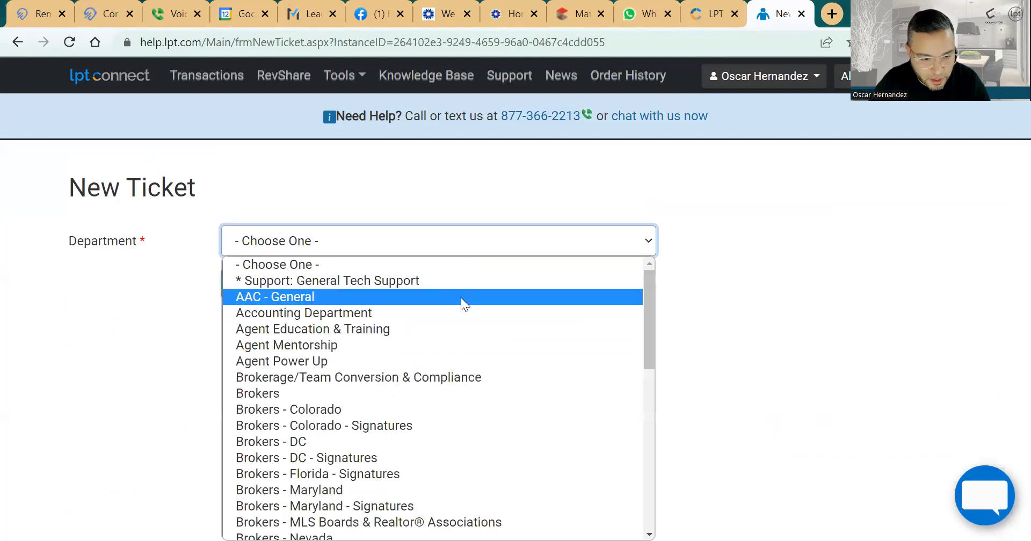
Set the new ticket's department to Support: Request Access to Chime, and switch back to Chime's People list.
key(ctrl+minus)
key(ctrl+minus)
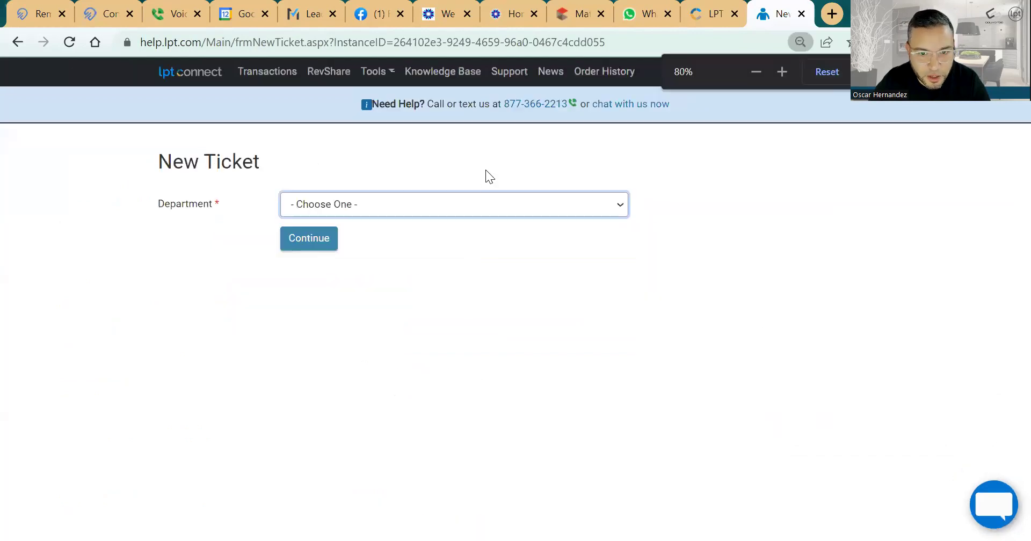
click(453, 205)
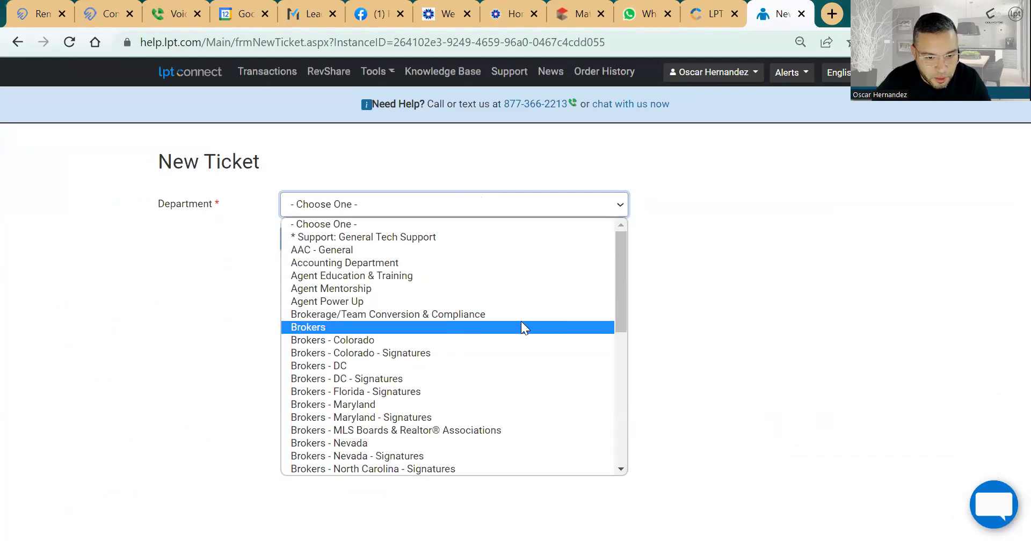
scroll(520, 321, down, 6)
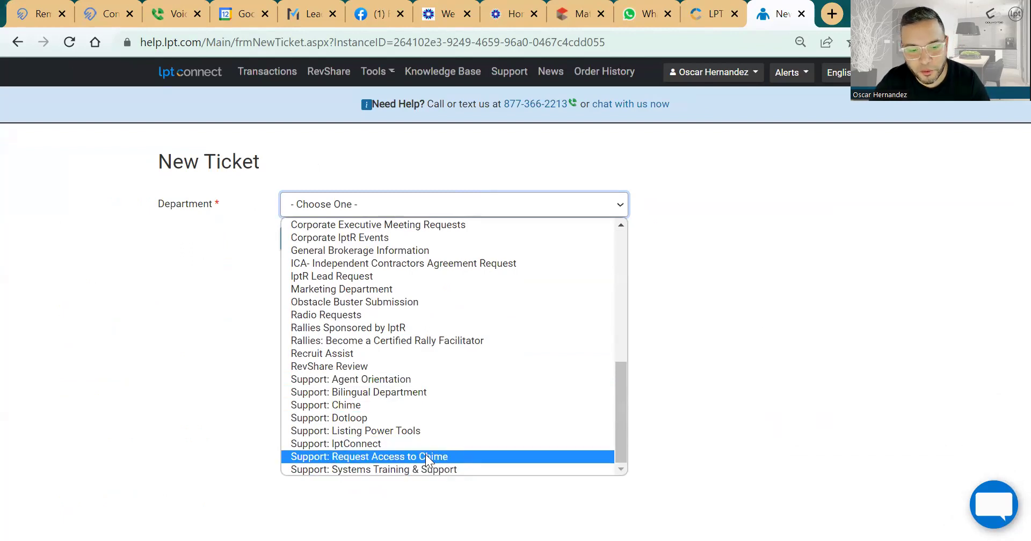
click(407, 456)
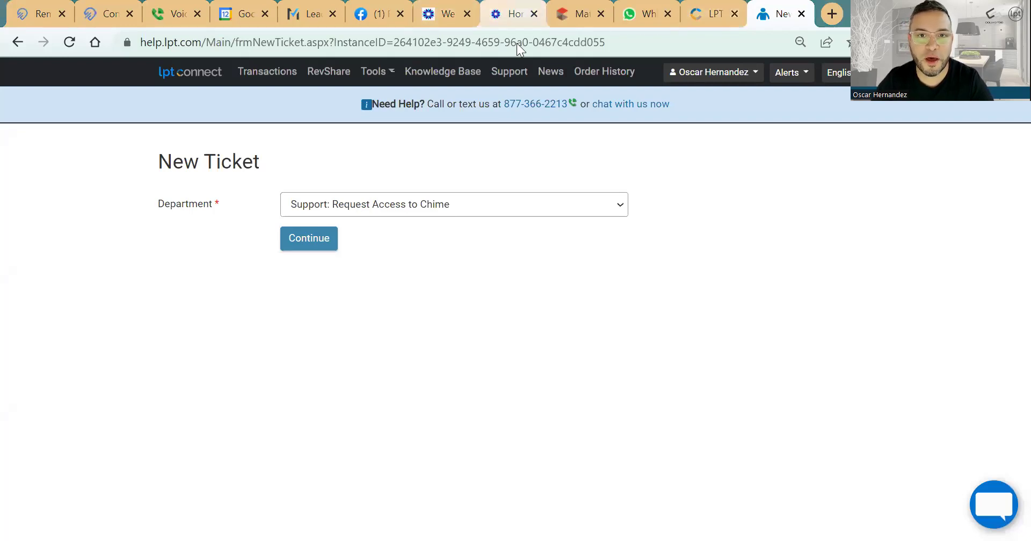
click(309, 10)
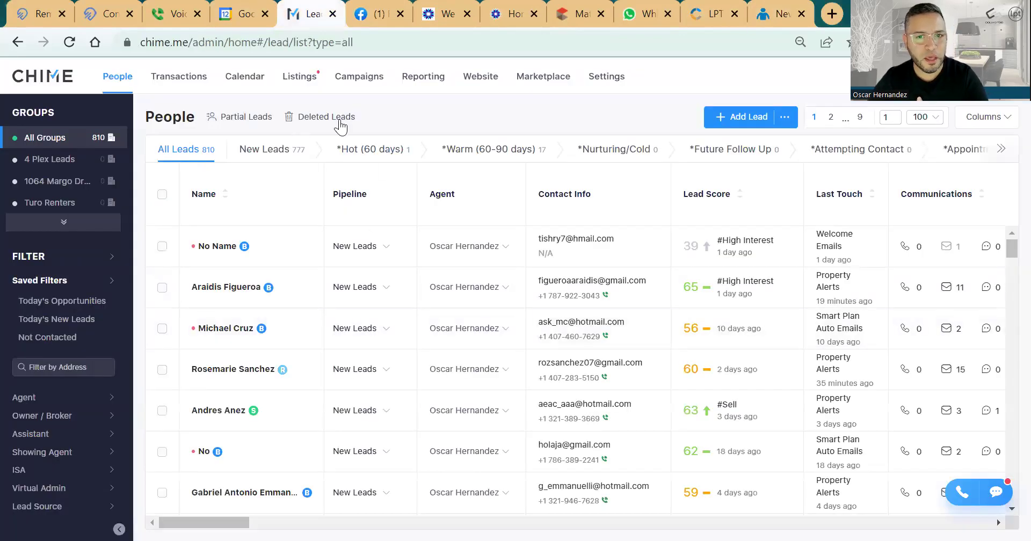